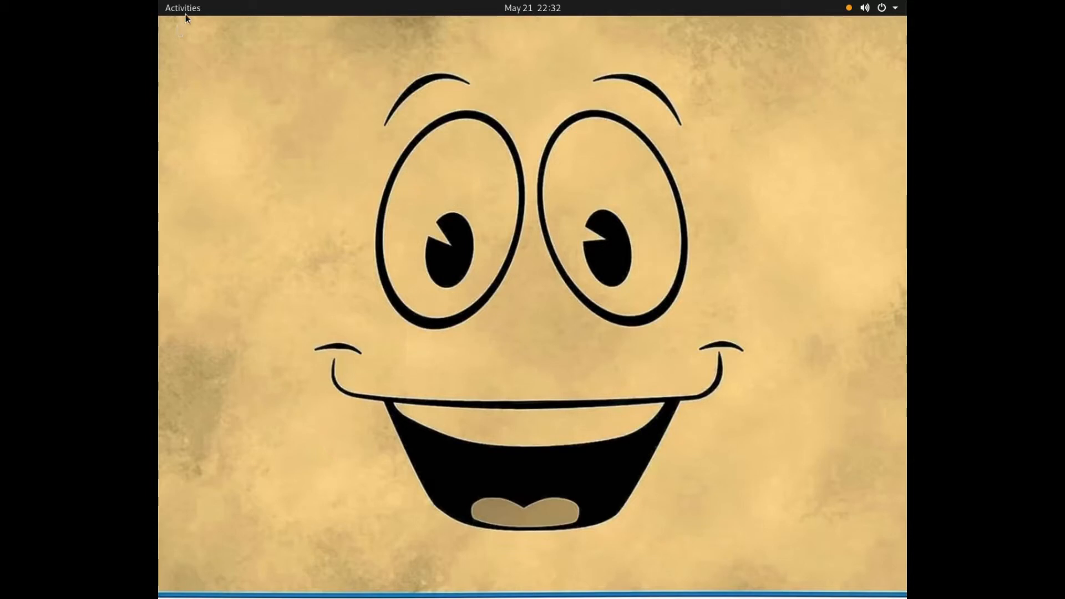
# Step: Search the desktop's applications for "ter" and launch Terminal
pyautogui.click(195, 11)
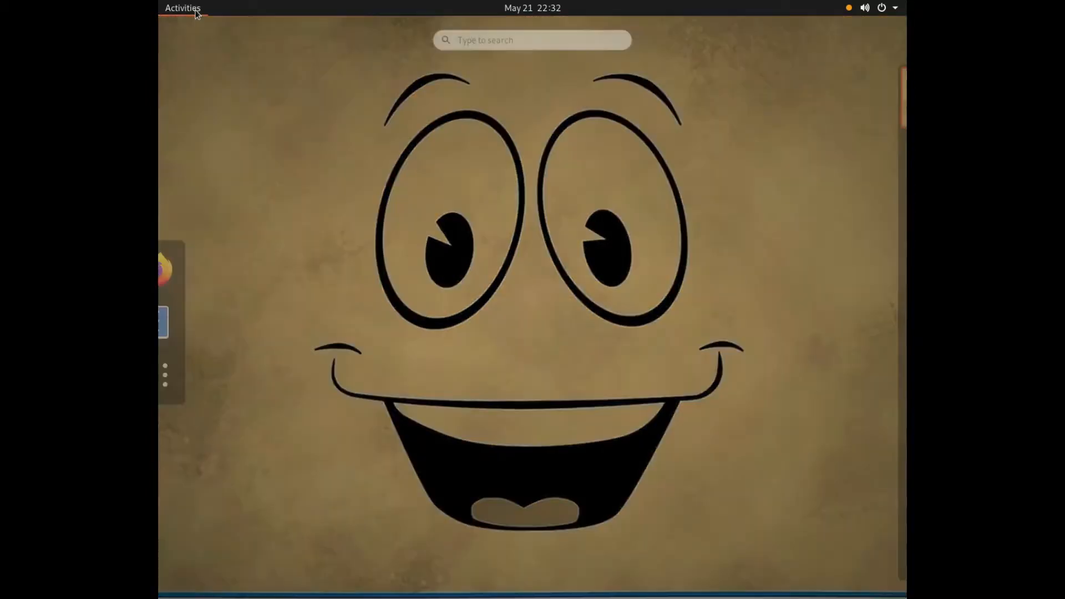
pyautogui.write('ter')
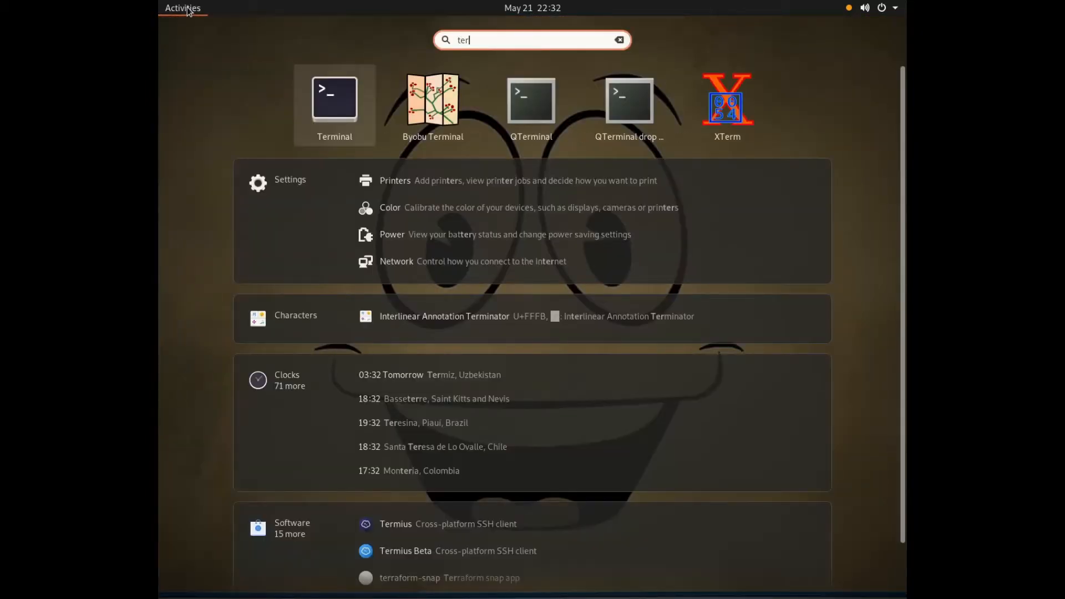
pyautogui.press('Return')
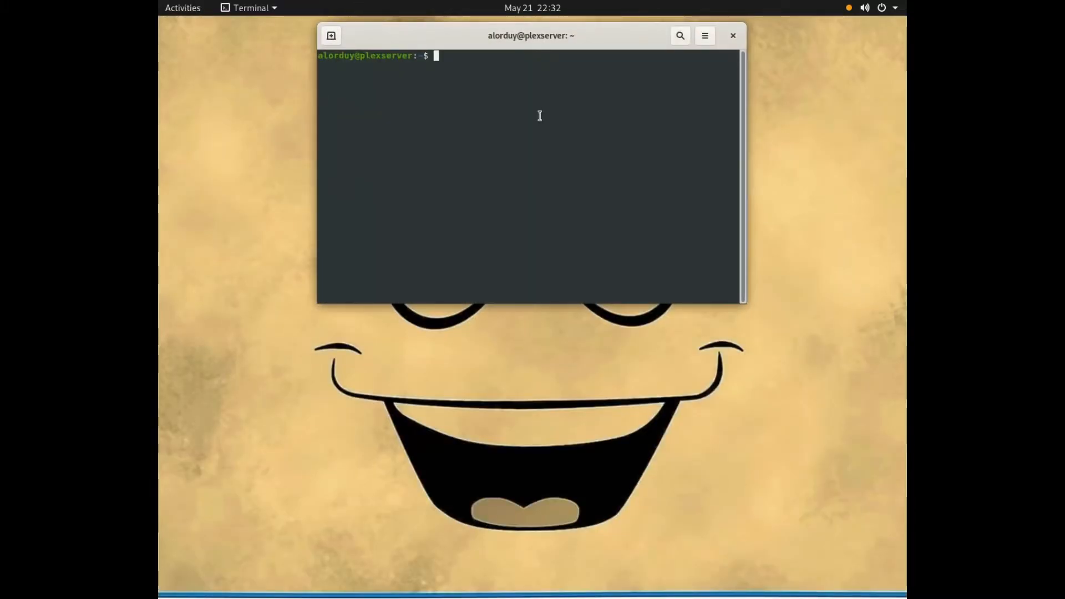
pyautogui.write('sudo ap')
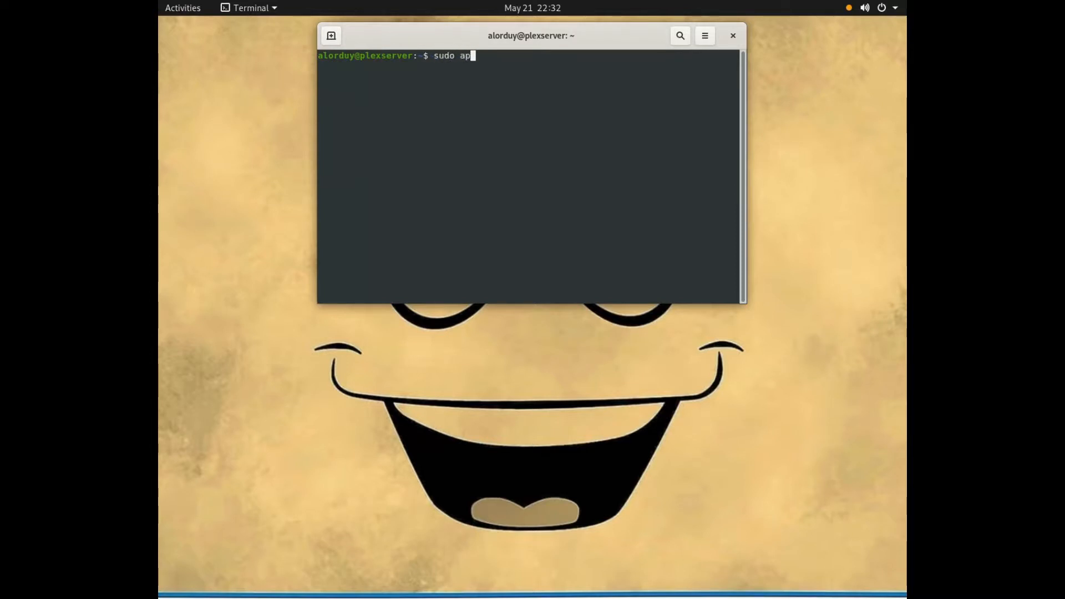
pyautogui.write('-get instal')
pyautogui.press('Left')
pyautogui.press('Left')
pyautogui.press('Left')
pyautogui.press('Left')
pyautogui.press('Left')
pyautogui.press('Left')
pyautogui.press('Left')
pyautogui.press('Left')
pyautogui.press('Left')
pyautogui.press('Left')
pyautogui.press('Left')
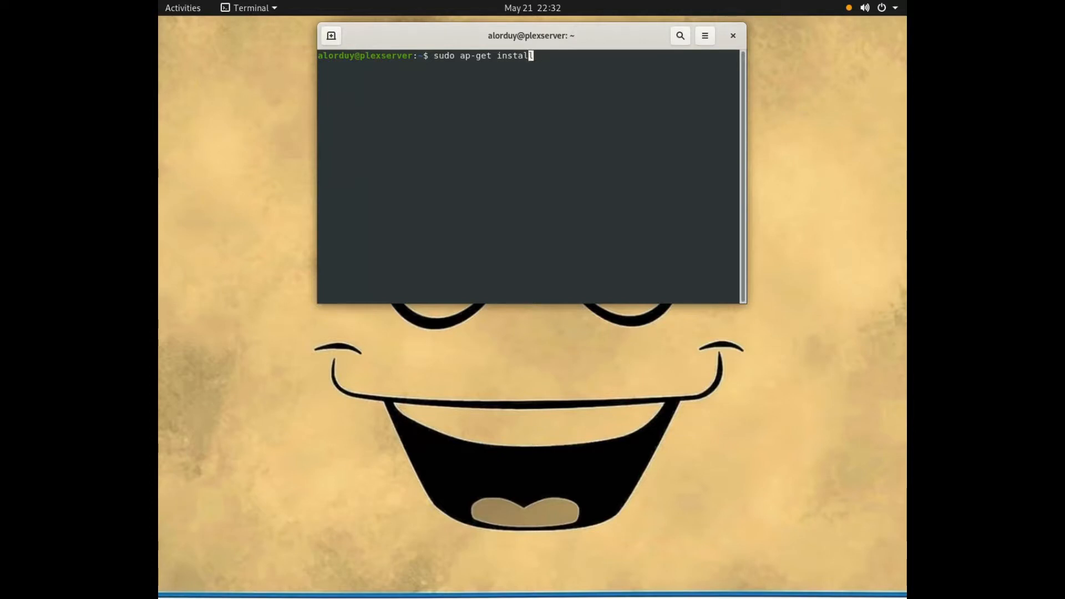
pyautogui.write('t')
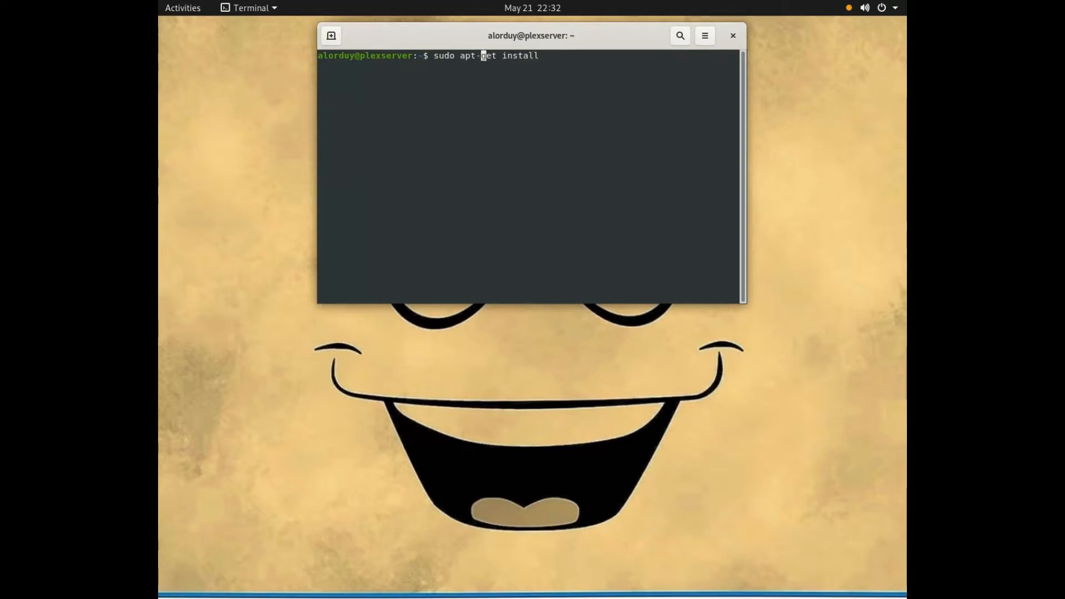
pyautogui.press('Right')
pyautogui.press('Right')
pyautogui.press('Right')
pyautogui.press('Right')
pyautogui.press('Right')
pyautogui.press('Right')
pyautogui.press('Right')
pyautogui.write('update')
pyautogui.press('BackSpace')
pyautogui.press('BackSpace')
pyautogui.press('BackSpace')
pyautogui.press('BackSpace')
pyautogui.press('BackSpace')
pyautogui.press('BackSpace')
pyautogui.press('BackSpace')
pyautogui.press('BackSpace')
pyautogui.press('BackSpace')
pyautogui.press('BackSpace')
pyautogui.press('BackSpace')
pyautogui.press('BackSpace')
pyautogui.press('BackSpace')
pyautogui.press('BackSpace')
pyautogui.press('BackSpace')
pyautogui.press('BackSpace')
pyautogui.press('BackSpace')
pyautogui.press('BackSpace')
pyautogui.press('BackSpace')
pyautogui.press('BackSpace')
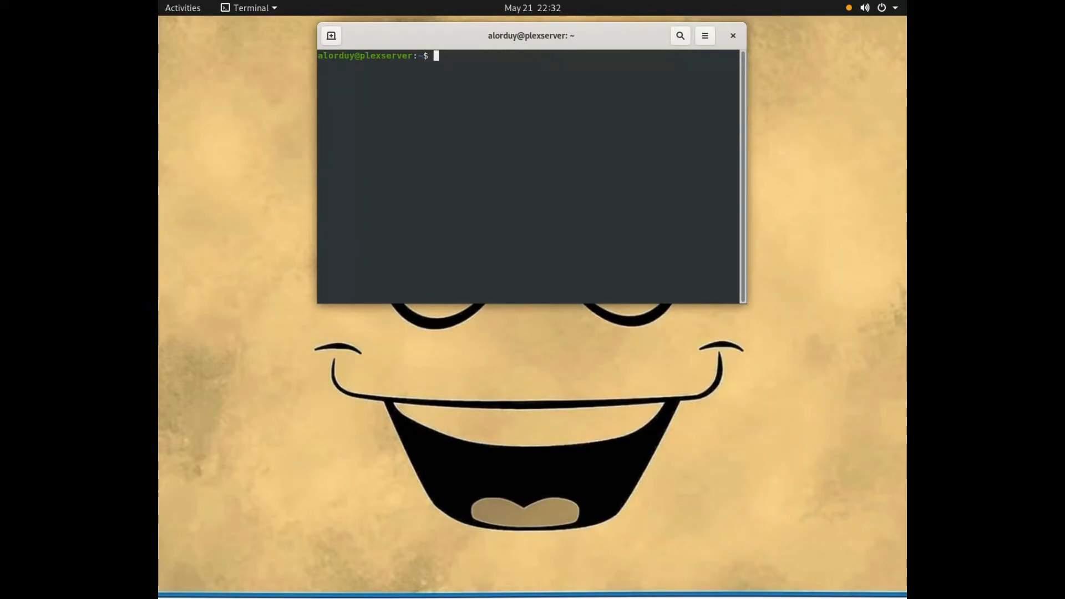
pyautogui.write('sudo apt install samba')
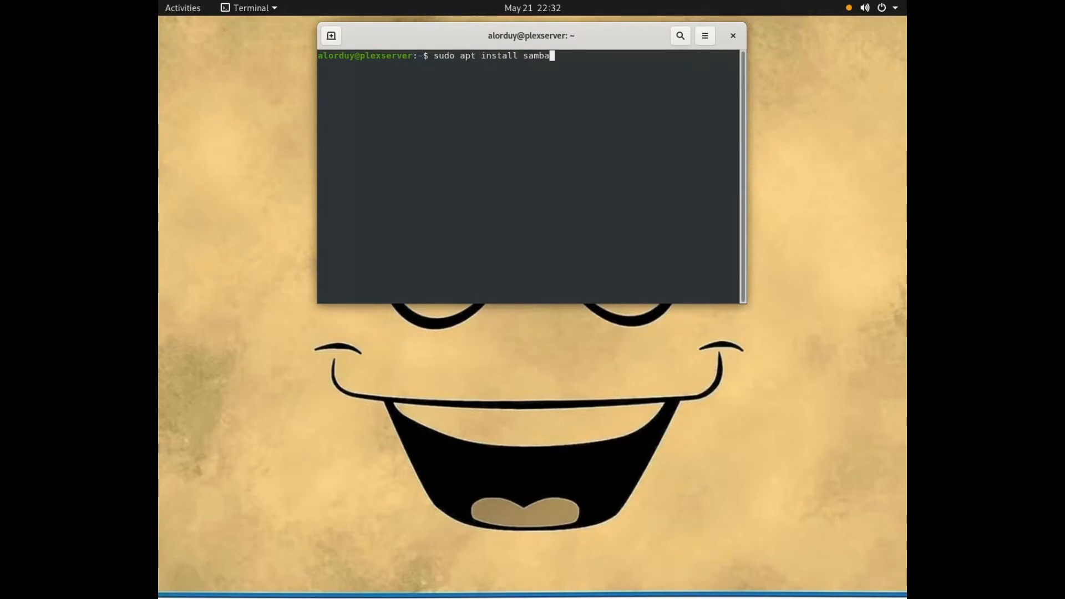
pyautogui.press('BackSpace')
pyautogui.press('BackSpace')
pyautogui.press('BackSpace')
pyautogui.press('BackSpace')
pyautogui.press('BackSpace')
pyautogui.press('BackSpace')
pyautogui.press('BackSpace')
pyautogui.press('BackSpace')
pyautogui.press('BackSpace')
pyautogui.press('BackSpace')
pyautogui.press('BackSpace')
pyautogui.press('BackSpace')
pyautogui.press('BackSpace')
pyautogui.press('BackSpace')
pyautogui.press('BackSpace')
pyautogui.press('BackSpace')
pyautogui.press('BackSpace')
pyautogui.press('BackSpace')
pyautogui.press('BackSpace')
pyautogui.press('BackSpace')
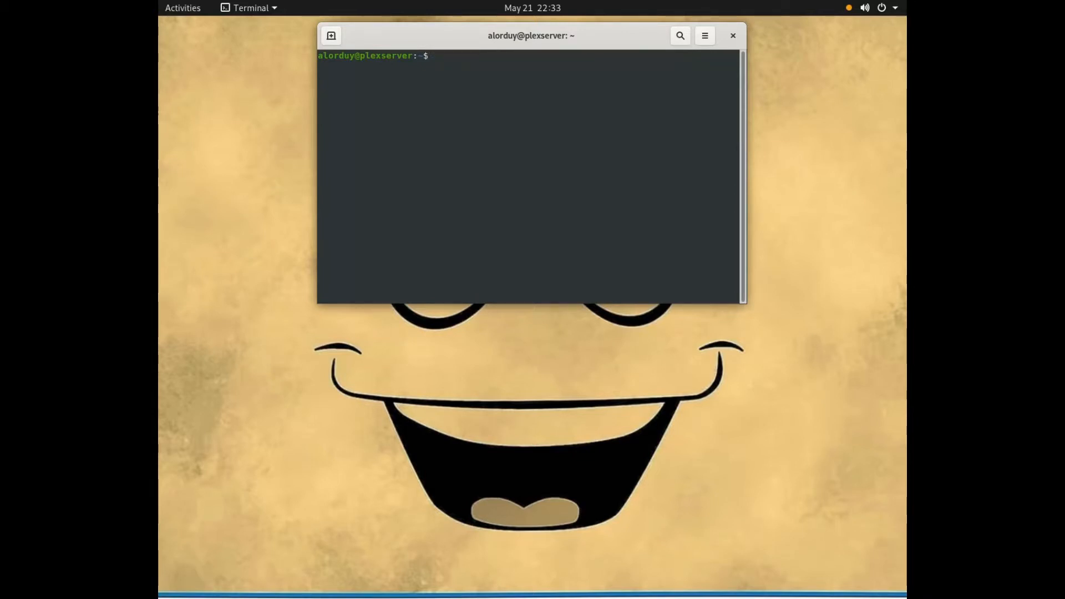
# Step: Query the status of the smbd and nmbd services with sudo systemctl, and enter the account password
pyautogui.write('sudo systemct')
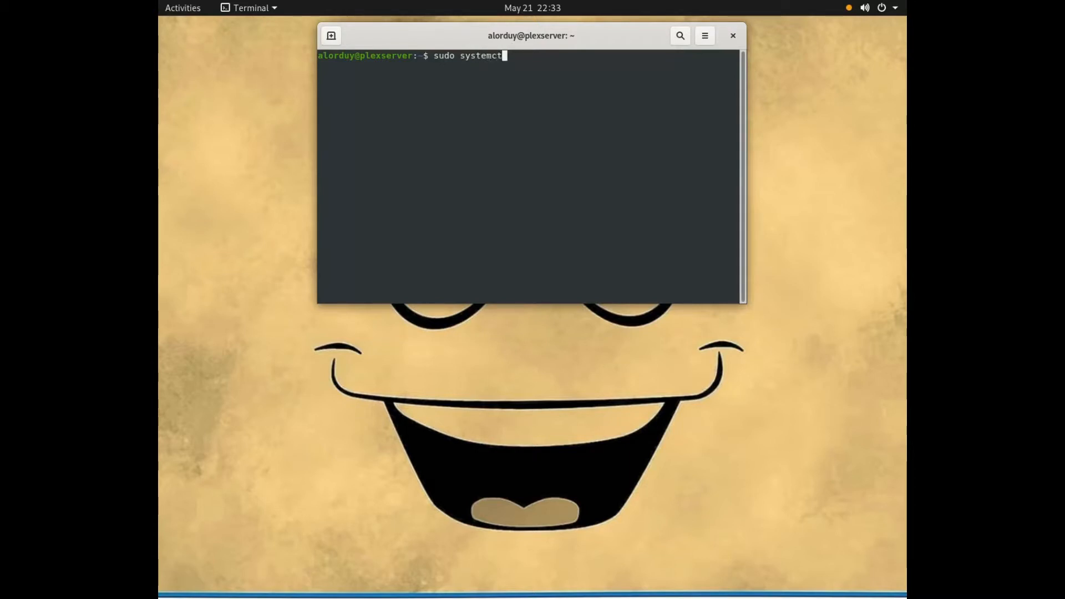
pyautogui.write('l status sm')
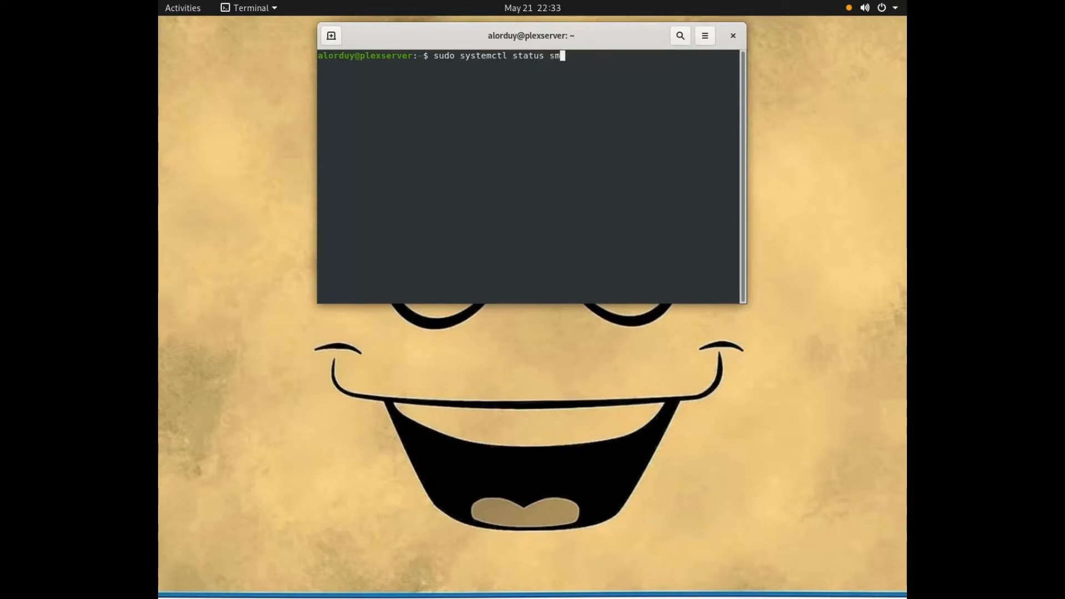
pyautogui.write('bd nmbd')
pyautogui.press('Return')
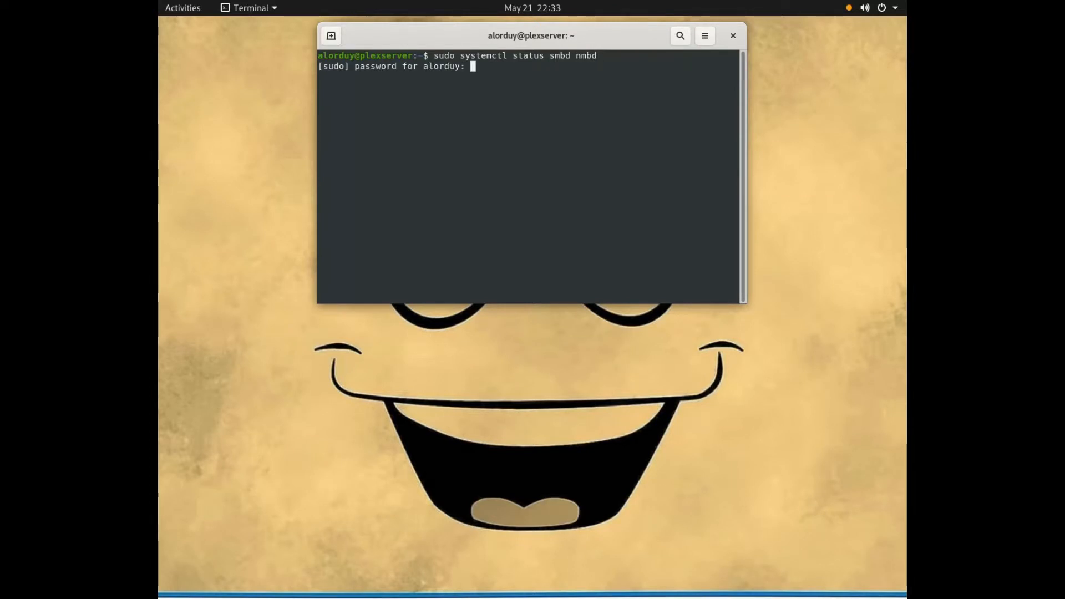
pyautogui.press('Return')
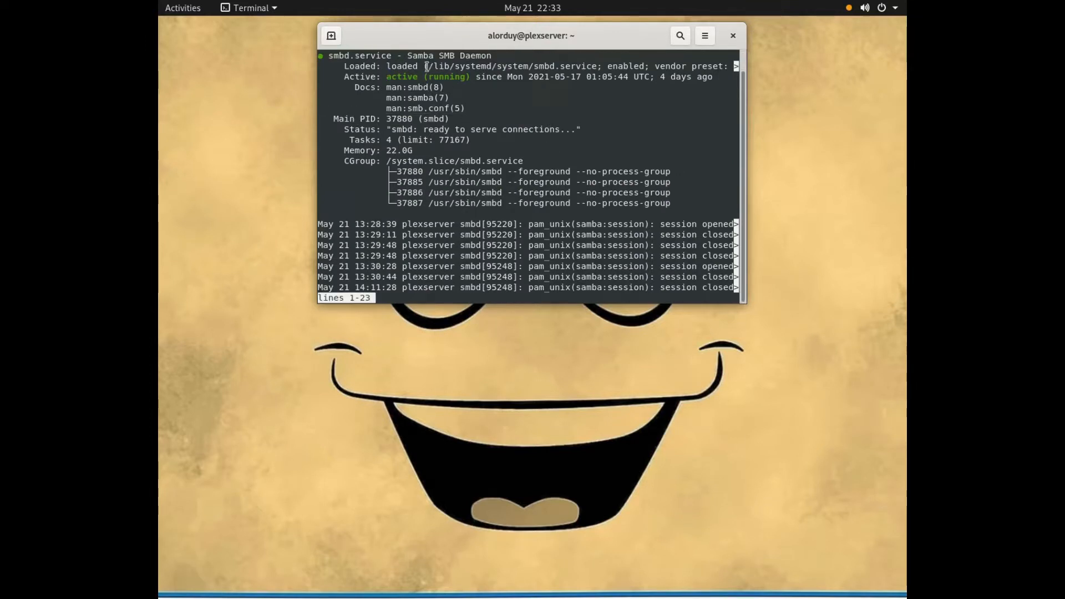
# Step: Review the Samba SMB daemon's status output, quit the pager and clear the terminal
pyautogui.scroll(1, 493, 203)
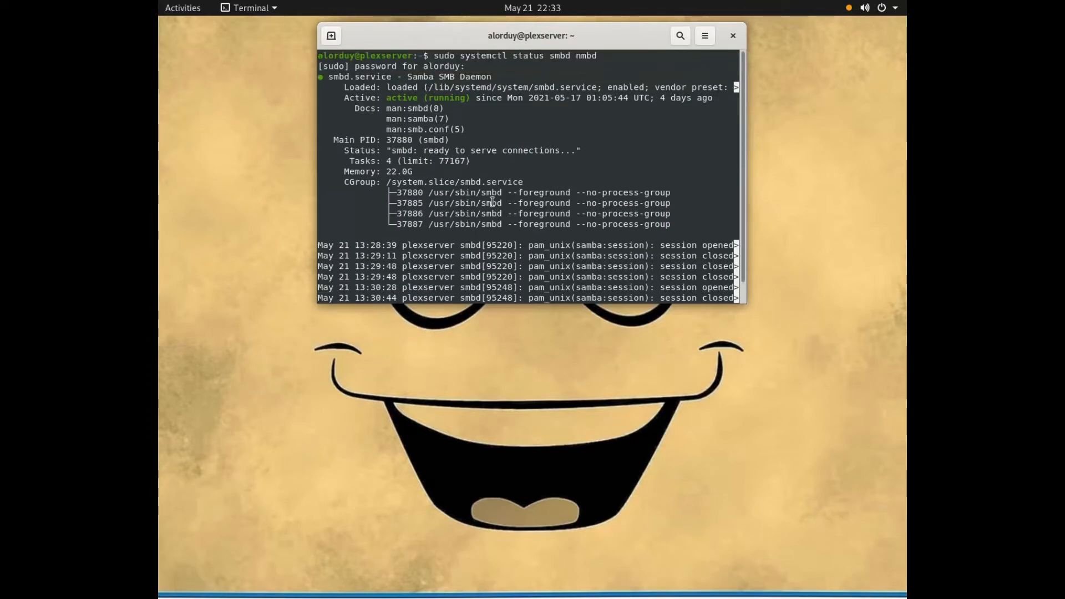
pyautogui.scroll(-1, 492, 203)
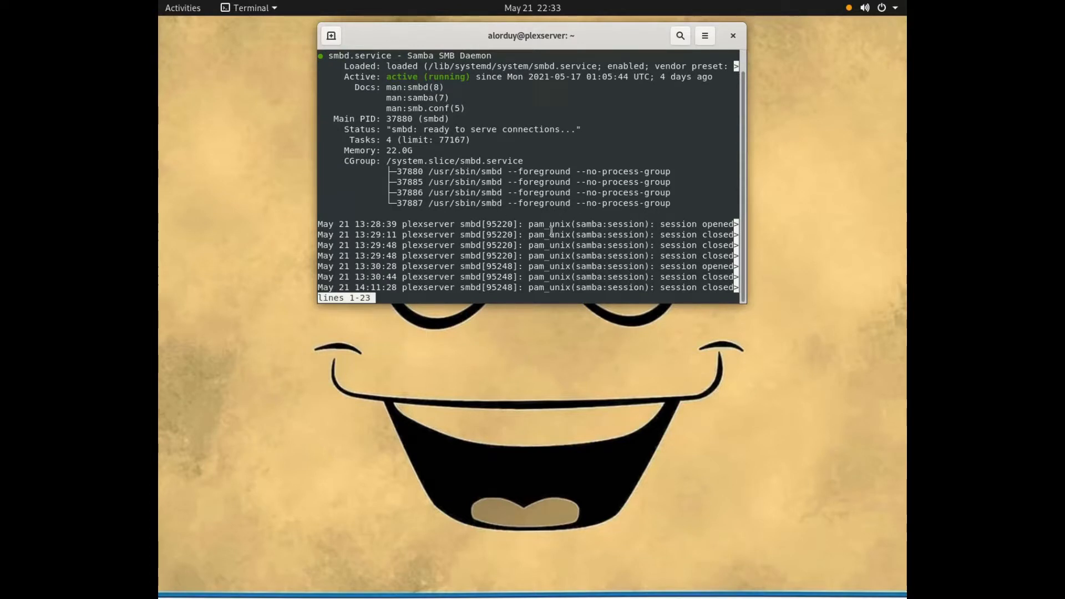
pyautogui.press('q')
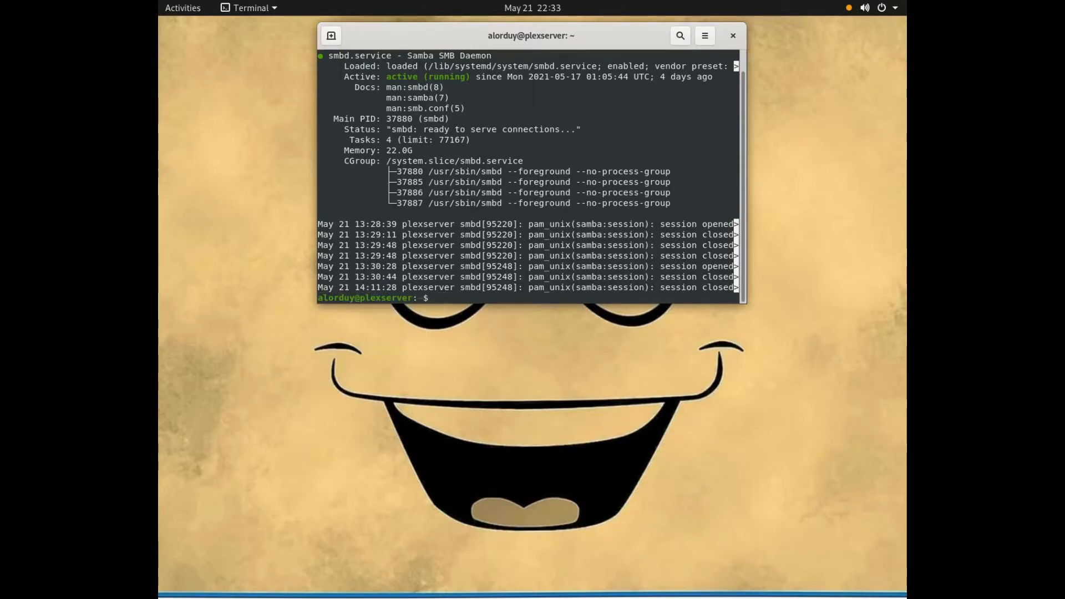
pyautogui.write('clear')
pyautogui.press('Return')
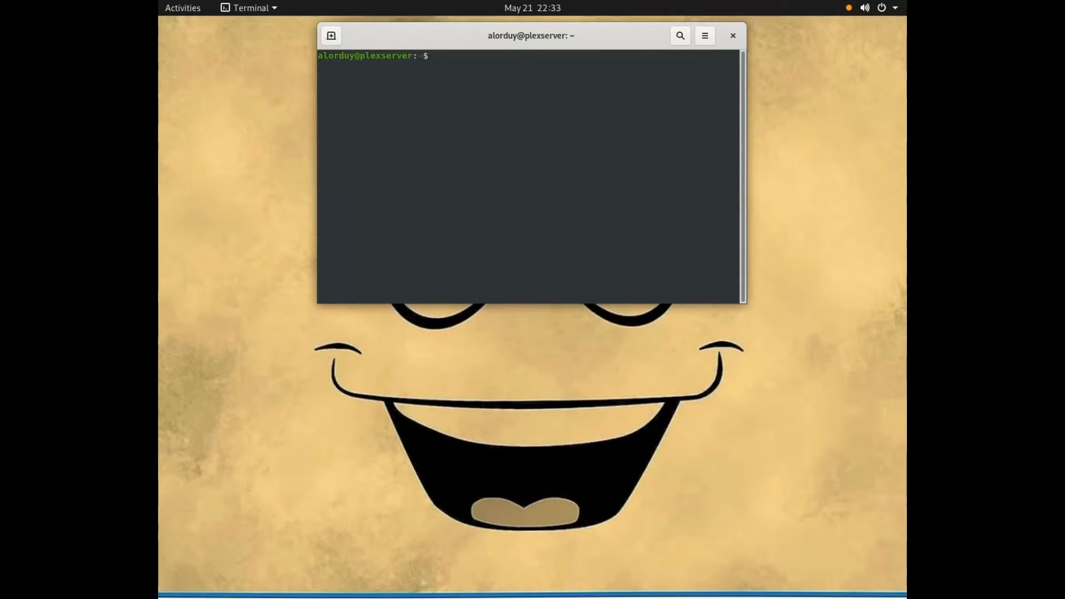
# Step: Try to open /etc/samba/samba.conf in nano with sudo, and exit the editor
pyautogui.write('sudo nano /')
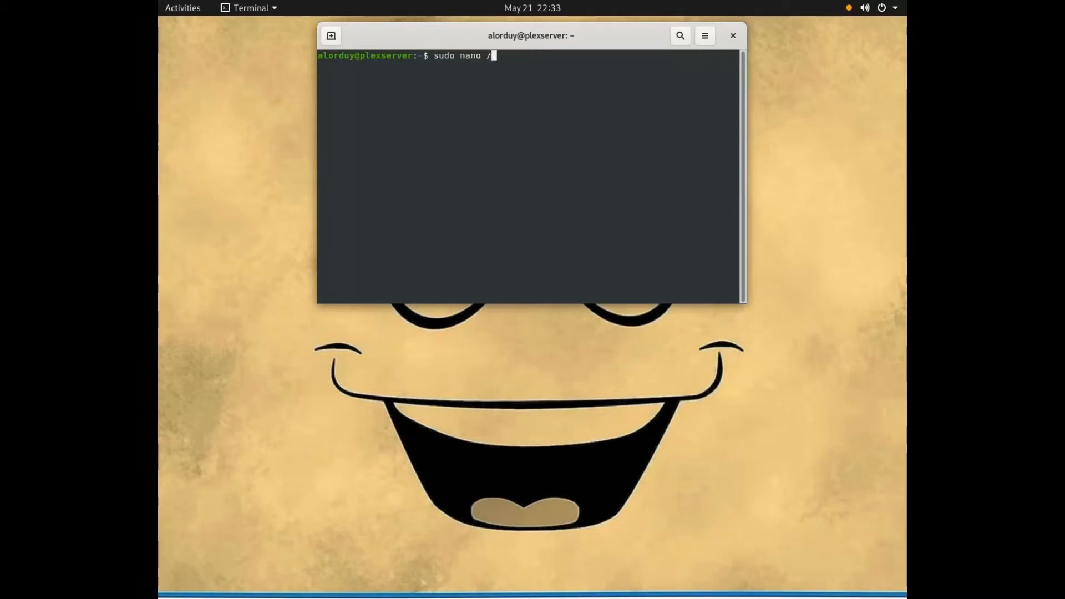
pyautogui.write('etc/sa')
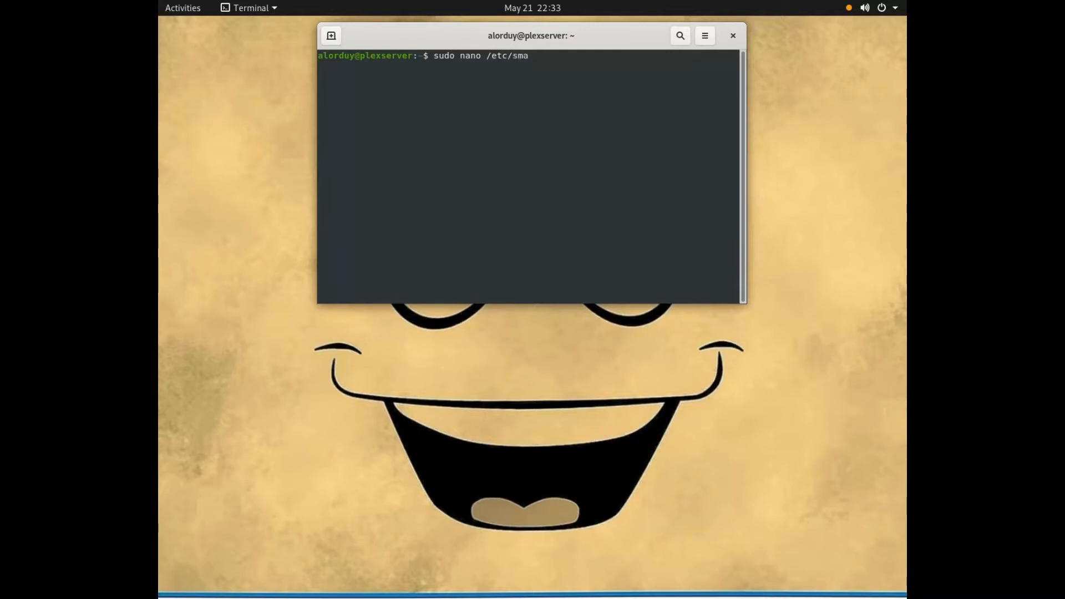
pyautogui.write('mba')
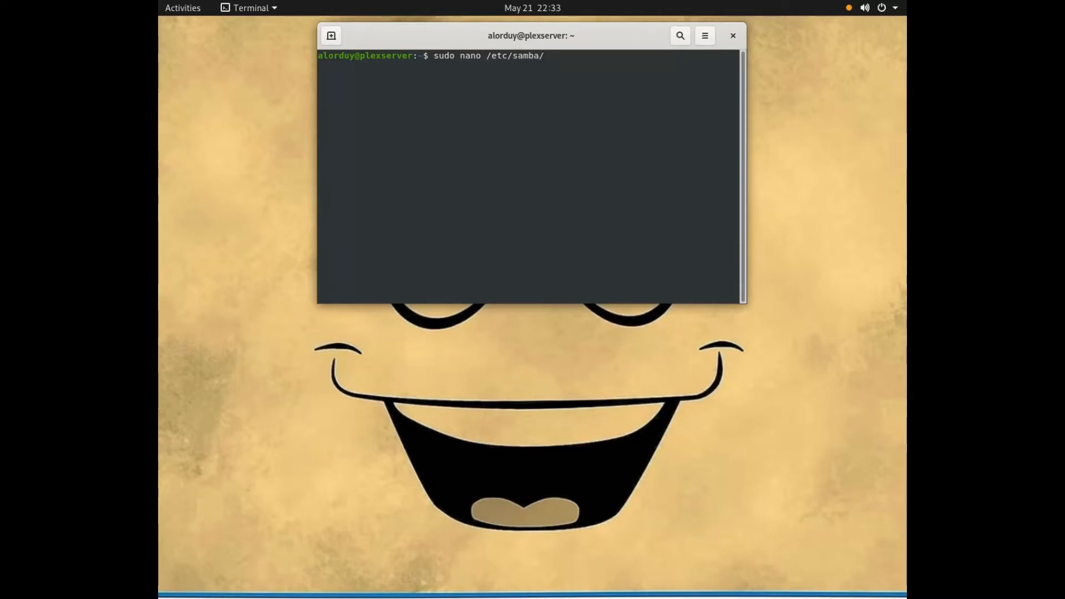
pyautogui.write('/samba.con')
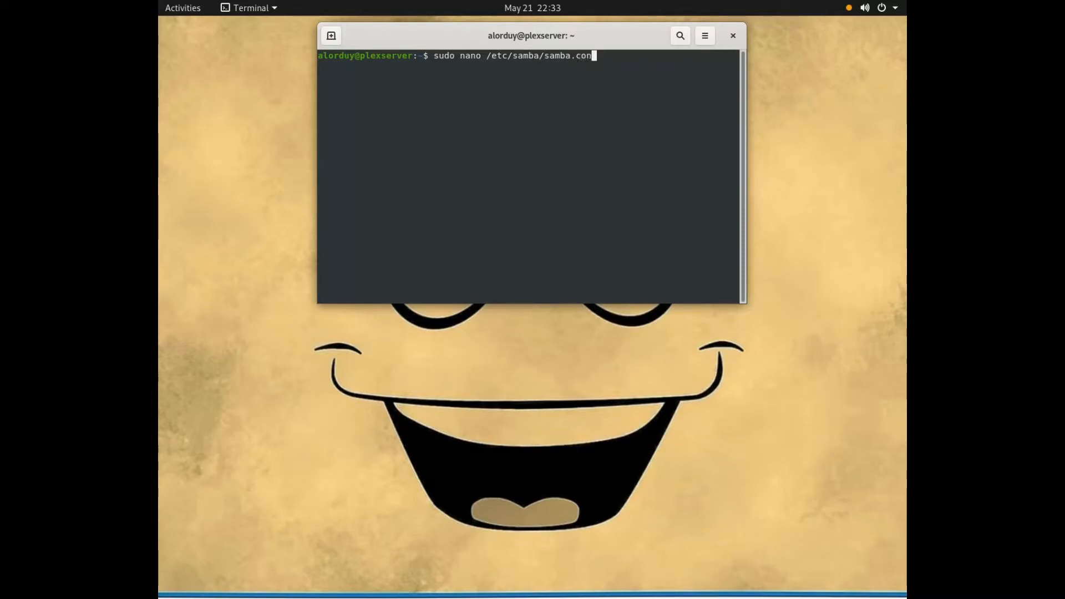
pyautogui.write('f')
pyautogui.press('Return')
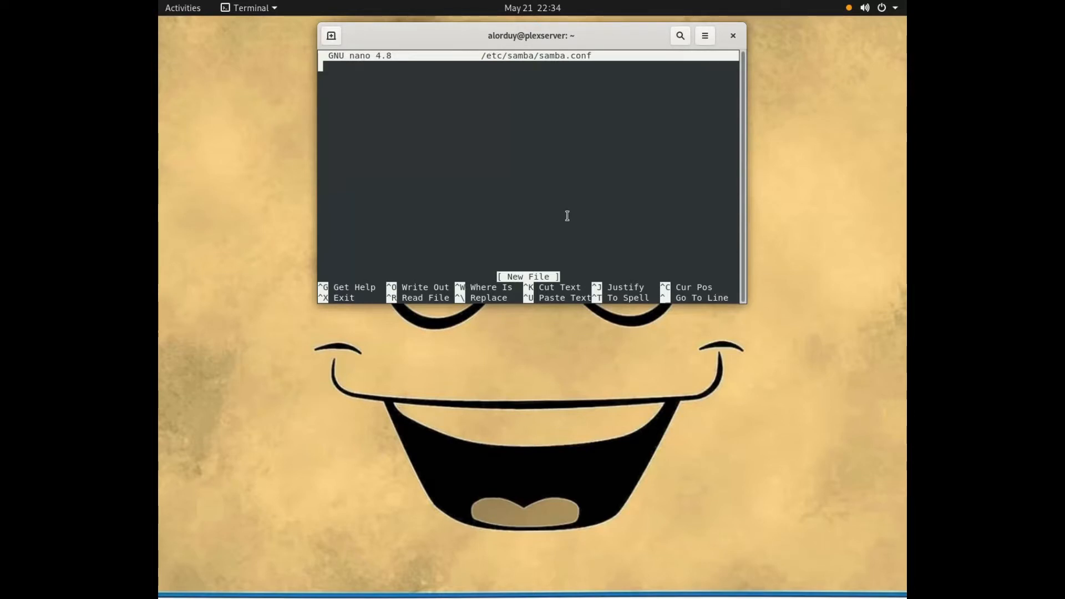
pyautogui.hotkey('ctrl', 'x')
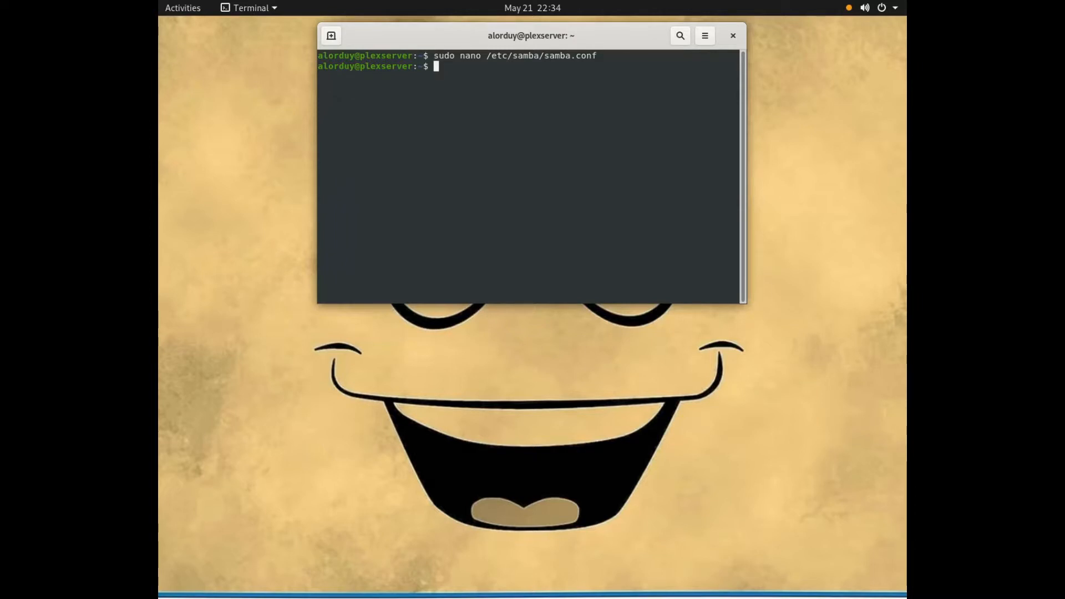
# Step: Correct the previous nano command's file name to smb.conf and open /etc/samba/smb.conf with sudo
pyautogui.press('Up')
pyautogui.press('Left')
pyautogui.press('Left')
pyautogui.press('Left')
pyautogui.press('Left')
pyautogui.press('Left')
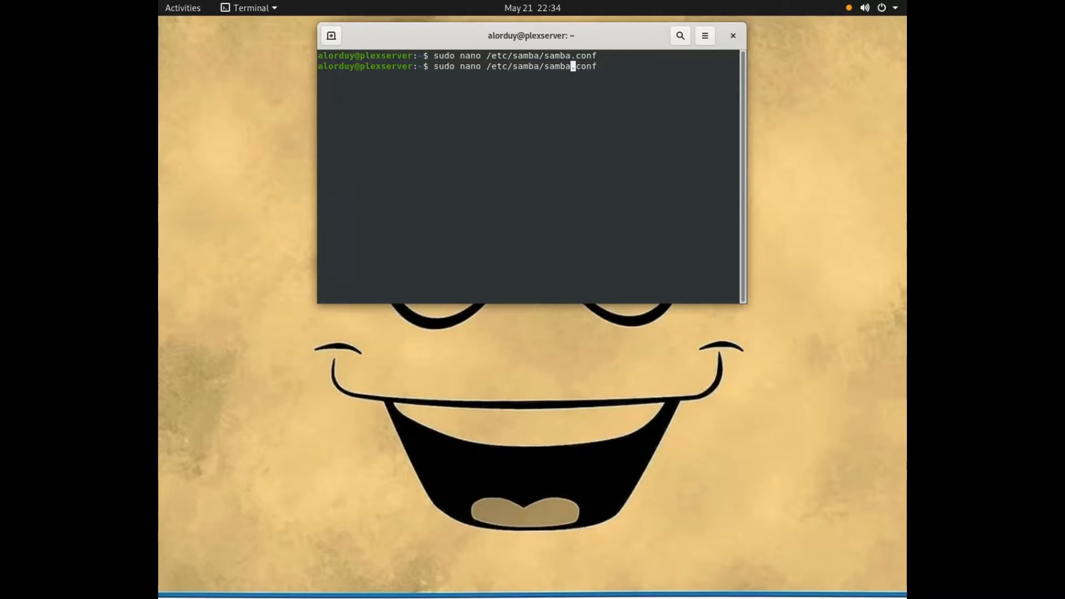
pyautogui.press('Insert')
pyautogui.press('Insert')
pyautogui.press('BackSpace')
pyautogui.press('BackSpace')
pyautogui.press('BackSpace')
pyautogui.press('BackSpace')
pyautogui.press('BackSpace')
pyautogui.press('BackSpace')
pyautogui.press('BackSpace')
pyautogui.press('BackSpace')
pyautogui.write('mb')
pyautogui.press('Return')
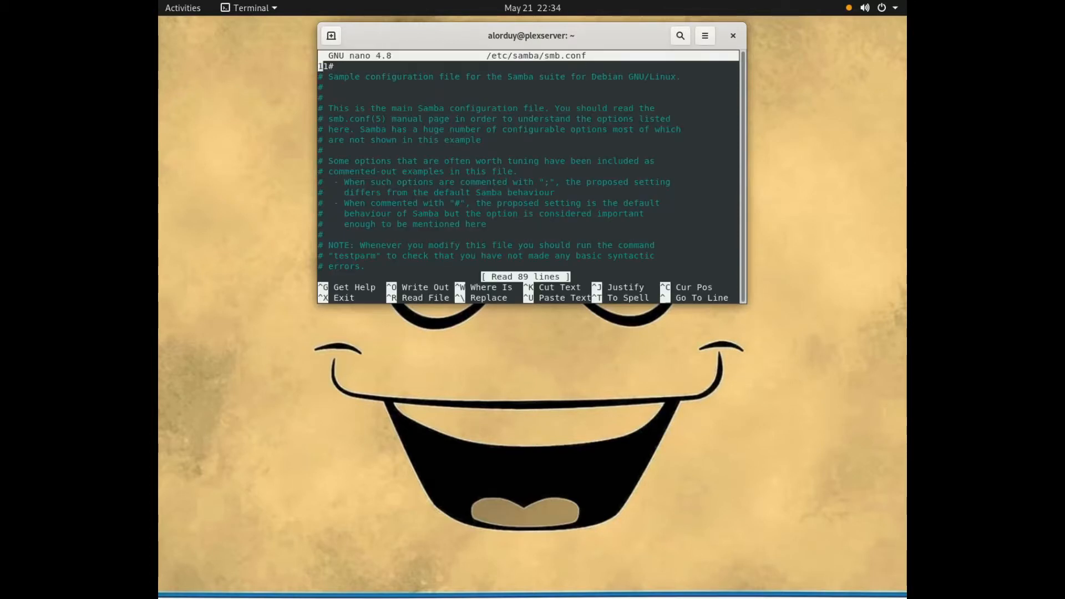
# Step: Examine the settings in smb.conf from the [global] section down to the end of the [sambashare] section
pyautogui.press('Down')
pyautogui.press('Down')
pyautogui.press('Down')
pyautogui.press('Down')
pyautogui.press('Down')
pyautogui.press('Down')
pyautogui.press('Down')
pyautogui.press('Down')
pyautogui.press('Down')
pyautogui.press('Down')
pyautogui.press('Down')
pyautogui.press('Down')
pyautogui.press('Down')
pyautogui.press('Down')
pyautogui.press('Down')
pyautogui.press('Down')
pyautogui.press('Down')
pyautogui.press('Down')
pyautogui.press('Down')
pyautogui.press('Down')
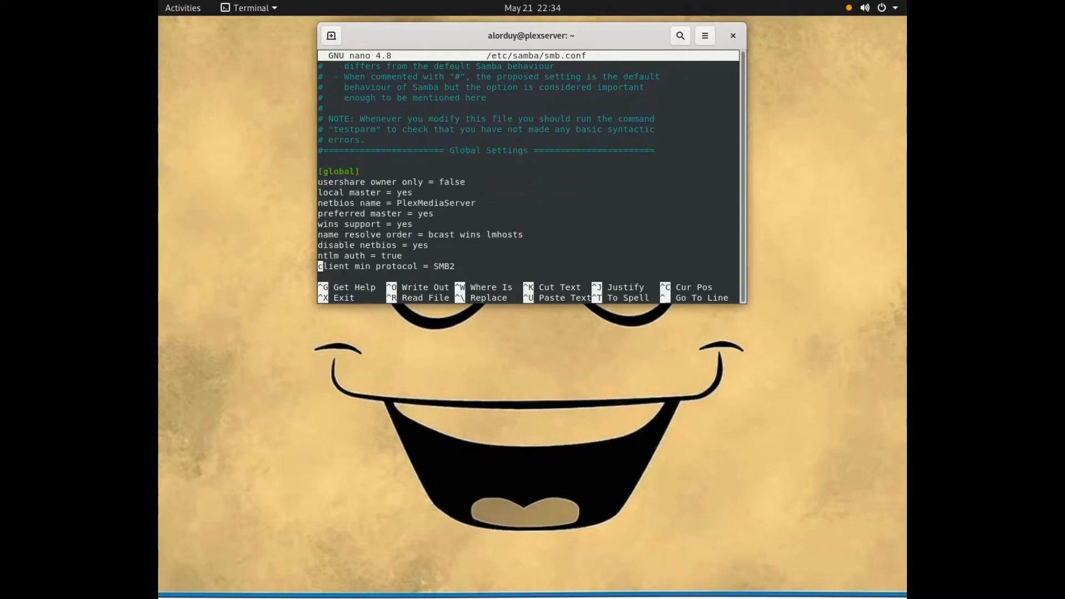
pyautogui.press('Down')
pyautogui.press('Down')
pyautogui.press('Down')
pyautogui.press('Down')
pyautogui.press('Down')
pyautogui.press('Down')
pyautogui.press('Down')
pyautogui.press('Down')
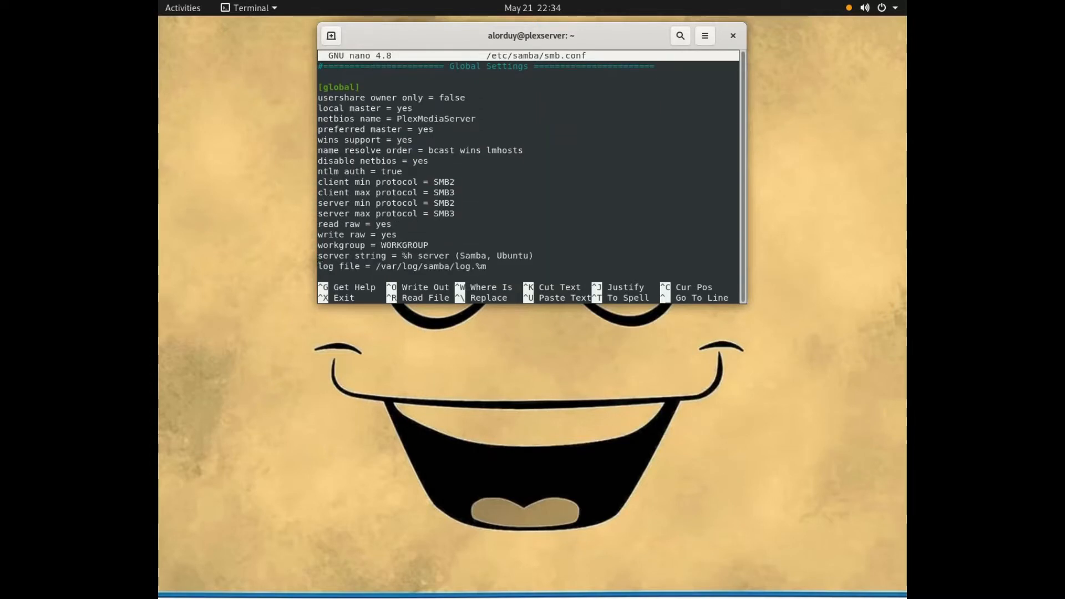
pyautogui.press('Down')
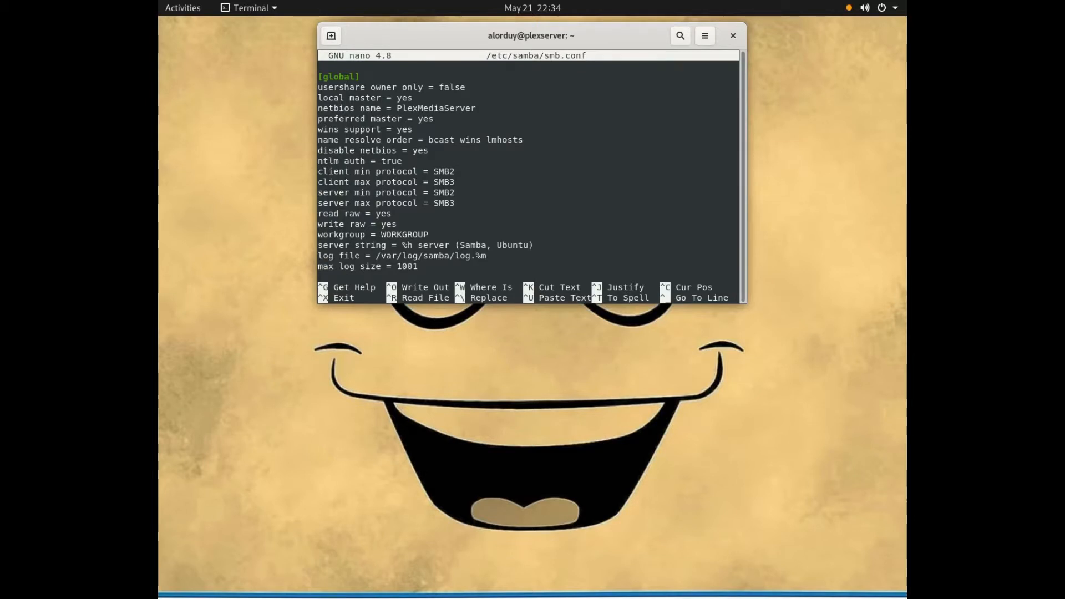
pyautogui.press('Down')
pyautogui.press('Down')
pyautogui.press('Down')
pyautogui.press('Down')
pyautogui.press('Down')
pyautogui.press('Down')
pyautogui.press('Down')
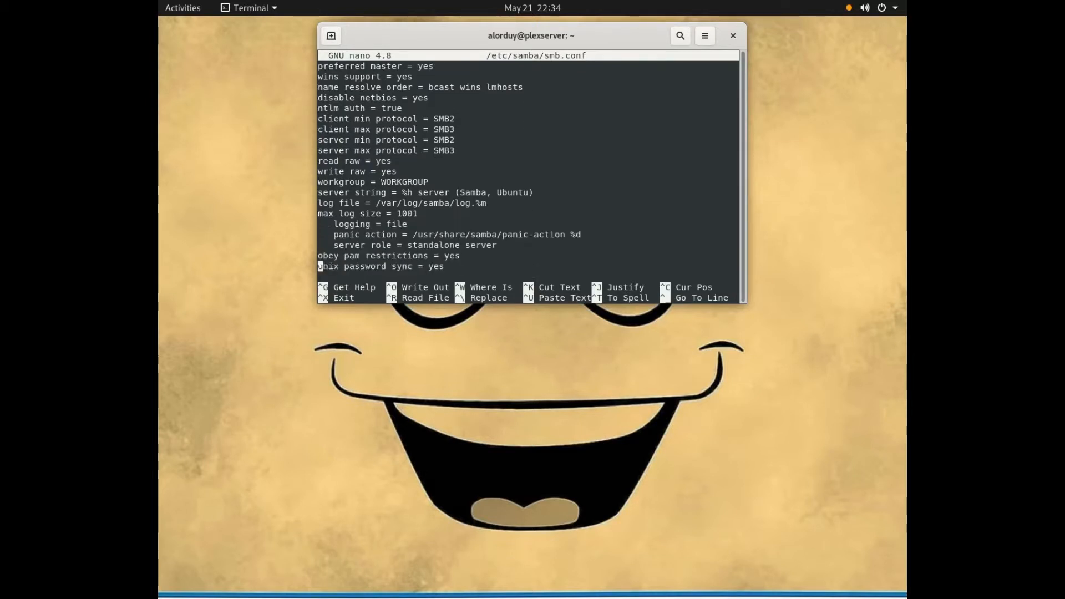
pyautogui.press('Down')
pyautogui.press('Down')
pyautogui.press('Down')
pyautogui.press('Down')
pyautogui.press('Down')
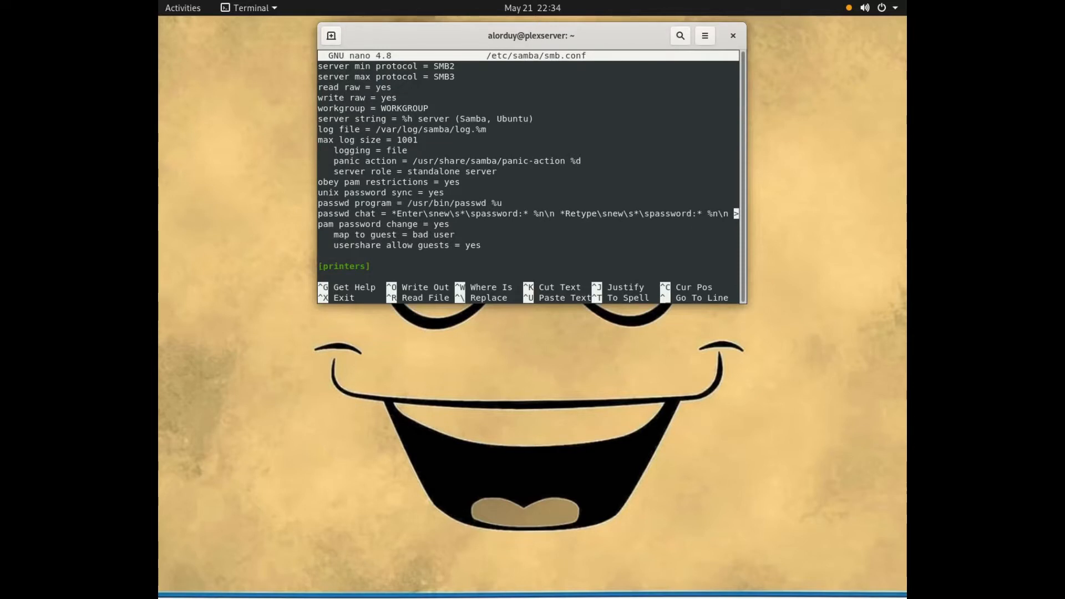
pyautogui.press('Down')
pyautogui.press('Down')
pyautogui.press('Down')
pyautogui.press('Down')
pyautogui.press('Down')
pyautogui.press('Down')
pyautogui.press('Down')
pyautogui.press('Down')
pyautogui.press('Down')
pyautogui.press('Down')
pyautogui.press('Down')
pyautogui.press('Down')
pyautogui.press('Down')
pyautogui.press('Down')
pyautogui.press('Down')
pyautogui.press('Down')
pyautogui.press('Down')
pyautogui.press('Down')
pyautogui.press('Down')
pyautogui.press('Down')
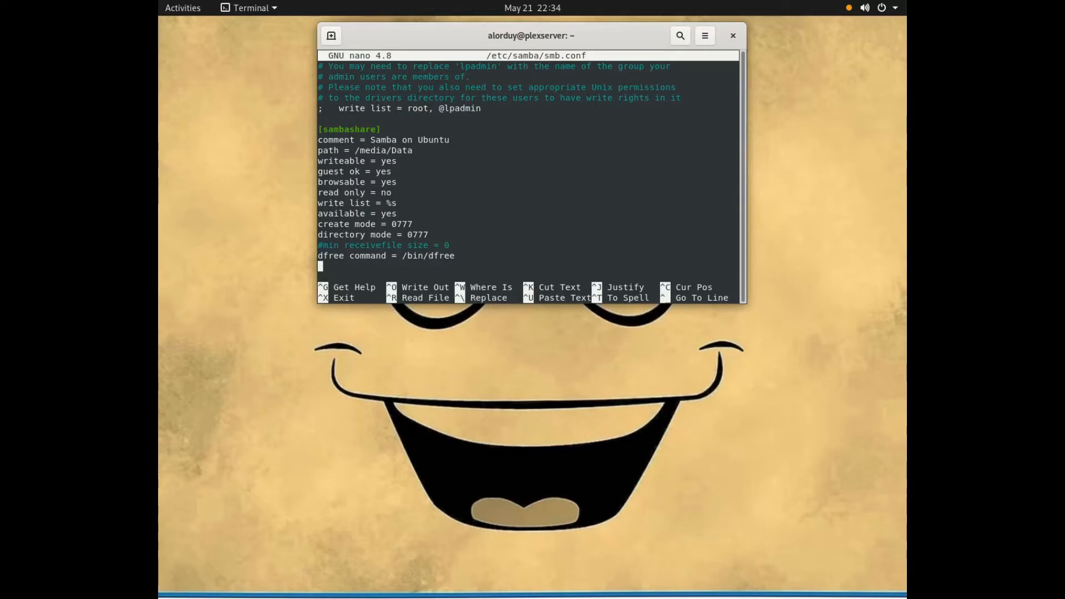
# Step: Examine the individual lines of the [sambashare] section, including its path and access options, and exit nano
pyautogui.press('Up')
pyautogui.press('Up')
pyautogui.press('Up')
pyautogui.press('Up')
pyautogui.press('Up')
pyautogui.press('Up')
pyautogui.press('Up')
pyautogui.press('Up')
pyautogui.press('Up')
pyautogui.press('Up')
pyautogui.press('Up')
pyautogui.press('Up')
pyautogui.press('Up')
pyautogui.press('Right')
pyautogui.press('Right')
pyautogui.press('Right')
pyautogui.press('Right')
pyautogui.press('Right')
pyautogui.press('Right')
pyautogui.press('Right')
pyautogui.press('Right')
pyautogui.press('Right')
pyautogui.press('Right')
pyautogui.press('Right')
pyautogui.press('Left')
pyautogui.press('Left')
pyautogui.press('Left')
pyautogui.press('Left')
pyautogui.press('Right')
pyautogui.press('Right')
pyautogui.press('Right')
pyautogui.press('Right')
pyautogui.press('Right')
pyautogui.press('Right')
pyautogui.press('Right')
pyautogui.press('Right')
pyautogui.press('Right')
pyautogui.press('Down')
pyautogui.press('Down')
pyautogui.press('Down')
pyautogui.press('Down')
pyautogui.press('Right')
pyautogui.press('Left')
pyautogui.press('Left')
pyautogui.press('Left')
pyautogui.press('Left')
pyautogui.press('Right')
pyautogui.press('Right')
pyautogui.press('Right')
pyautogui.press('Down')
pyautogui.press('Down')
pyautogui.press('Right')
pyautogui.press('Right')
pyautogui.press('Right')
pyautogui.press('Right')
pyautogui.press('Right')
pyautogui.hotkey('ctrl', 'x')
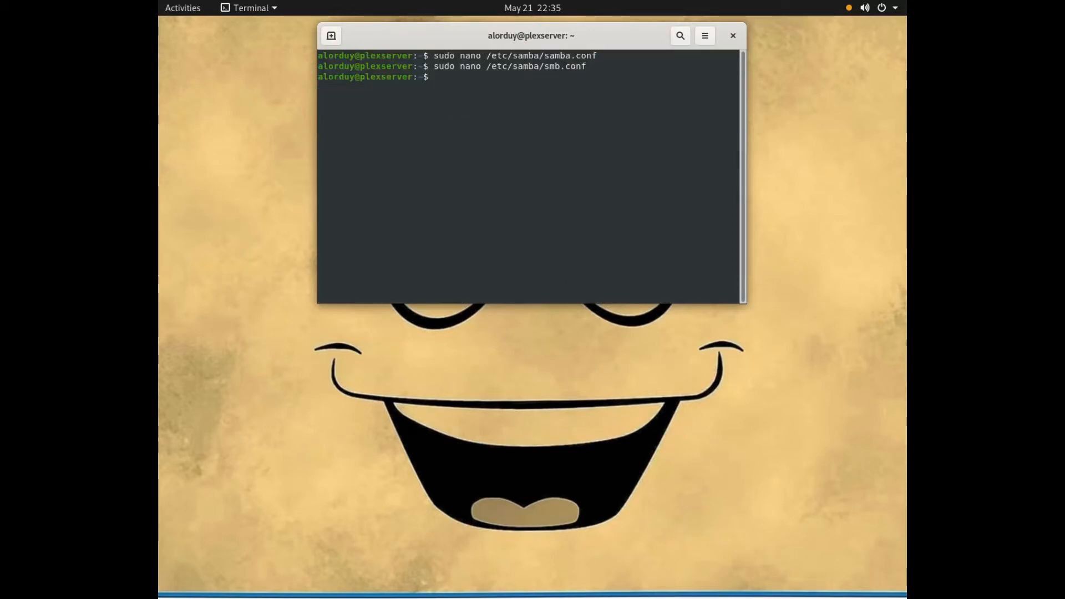
# Step: Clear the terminal and launch the Nautilus file manager with root rights using sudo nautilus
pyautogui.write('clear')
pyautogui.press('Return')
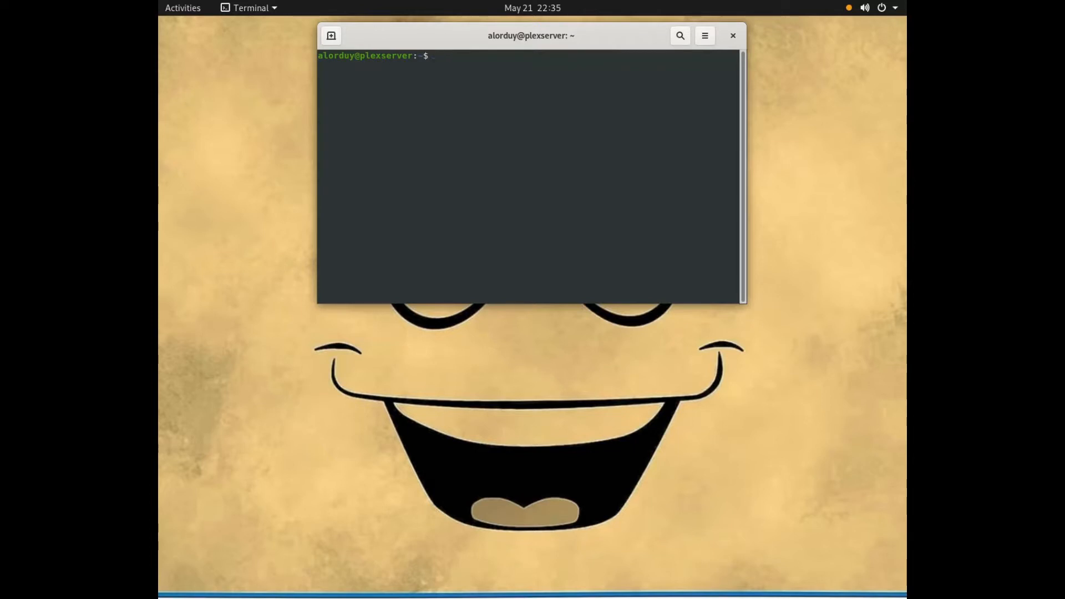
pyautogui.write('sudo')
pyautogui.write('nautilus')
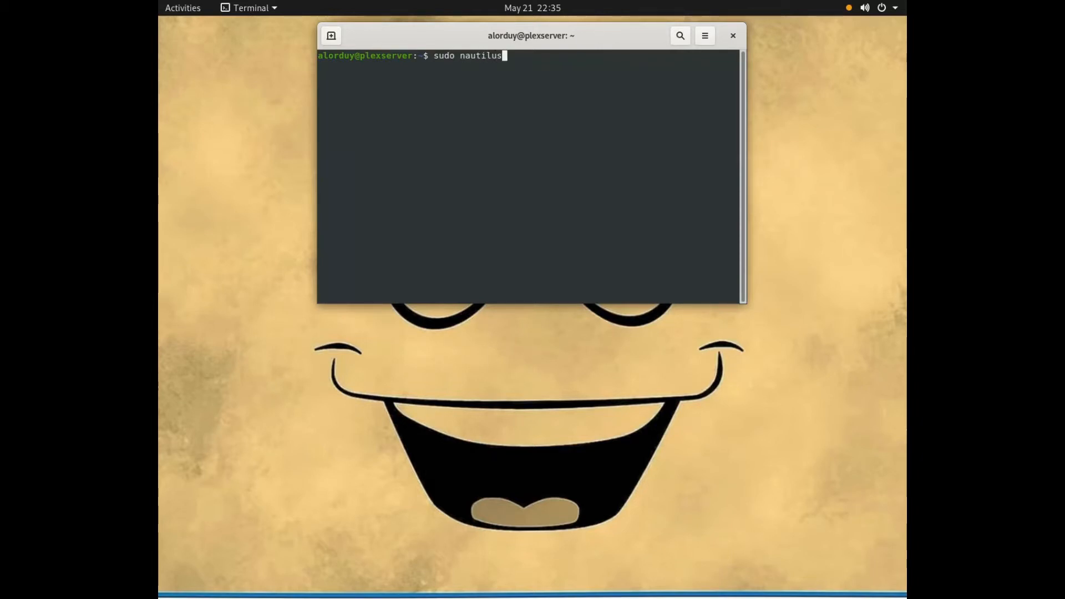
pyautogui.press('Return')
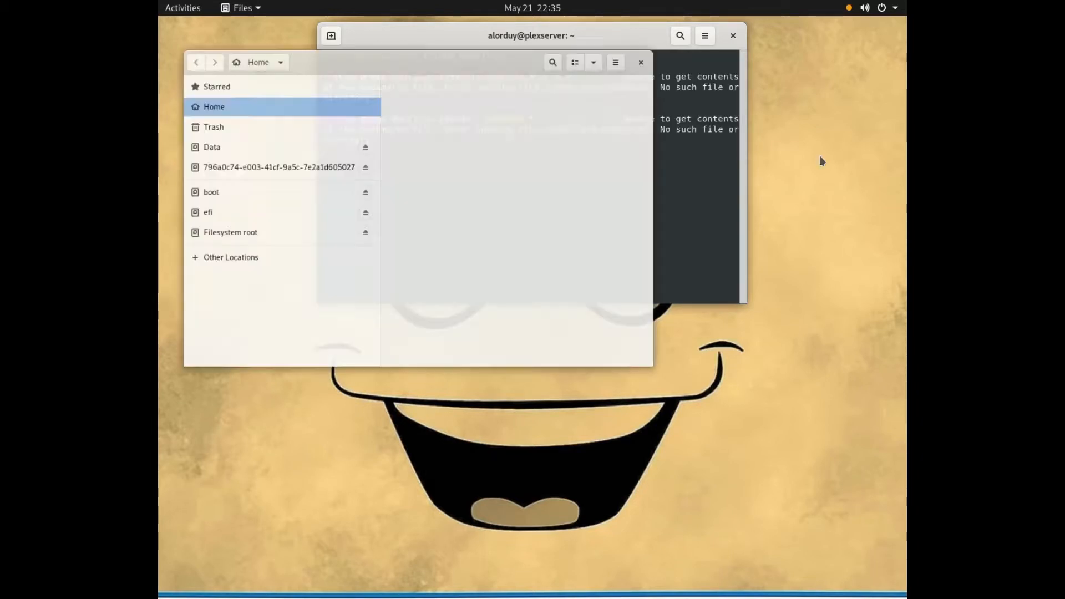
# Step: Open the Data drive, view the local network sharing options of its Movies folder, and close the file manager
pyautogui.moveTo(421, 35); pyautogui.dragTo(530, 201)
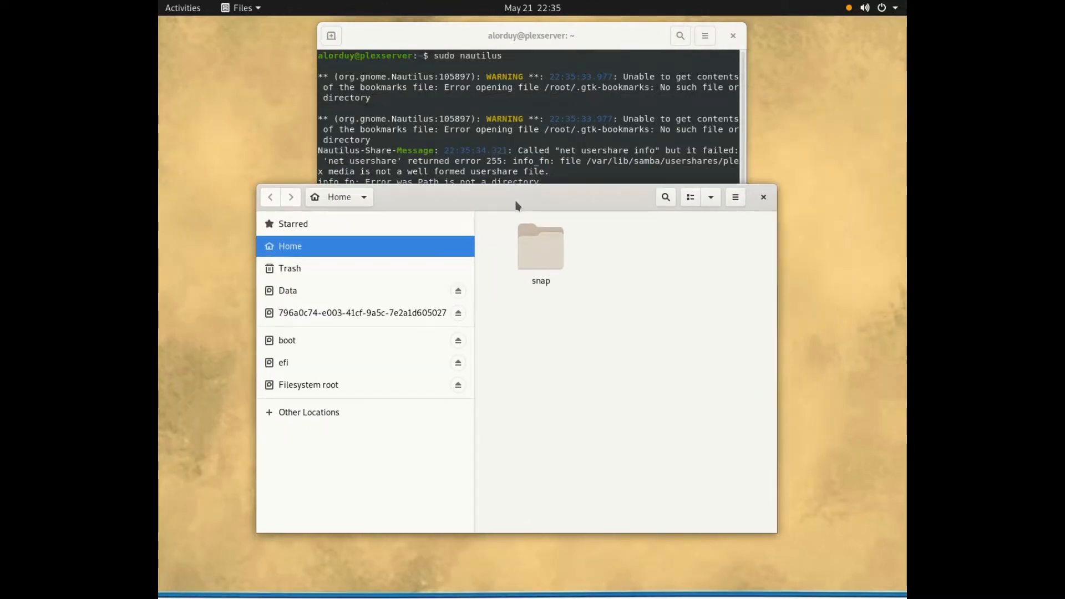
pyautogui.click(307, 415)
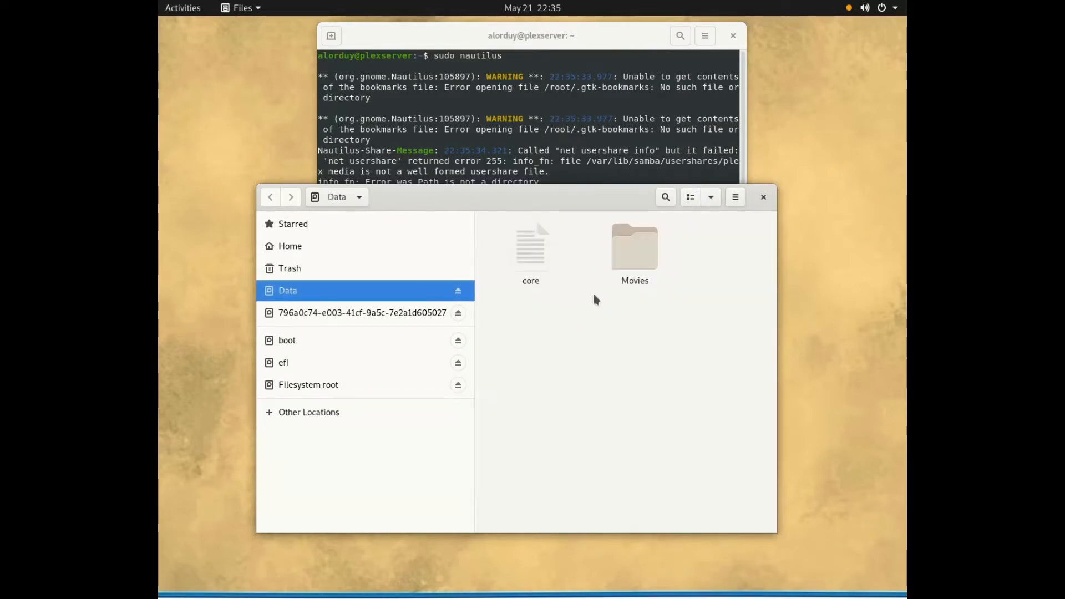
pyautogui.rightClick(637, 256)
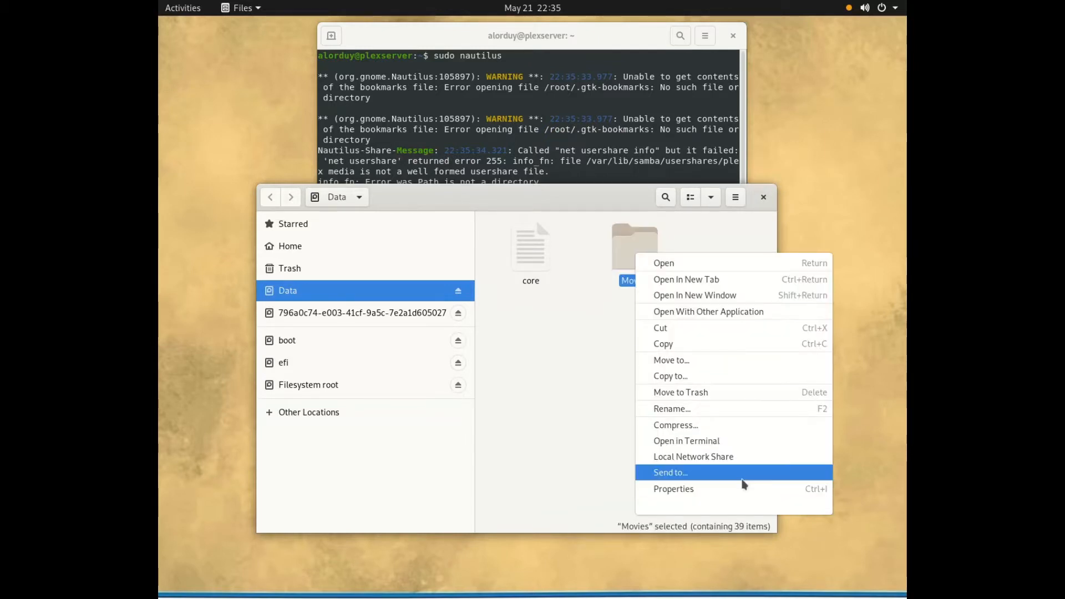
pyautogui.click(720, 461)
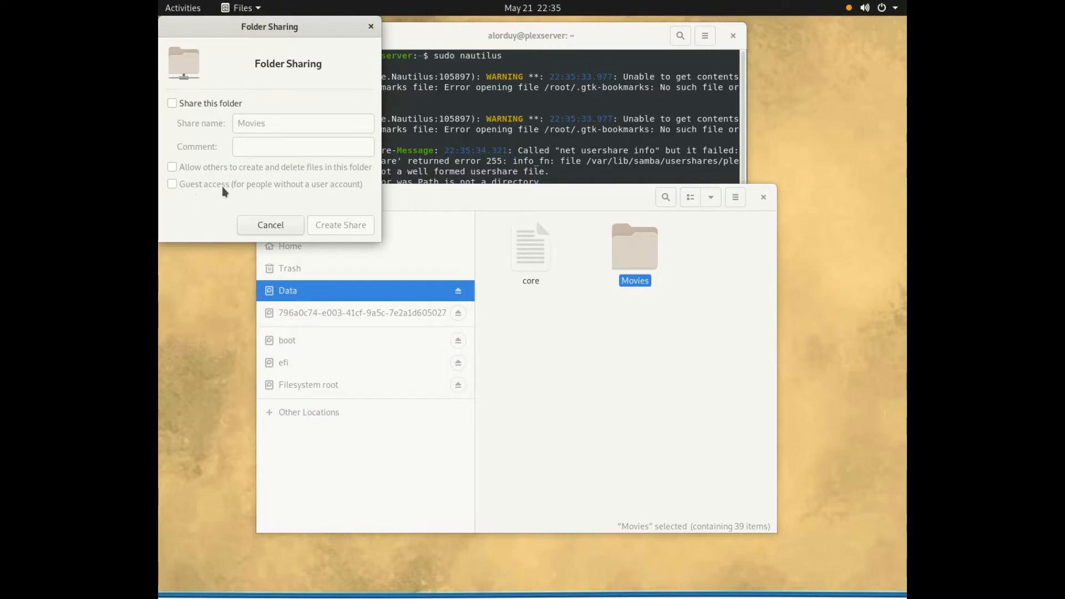
pyautogui.click(371, 26)
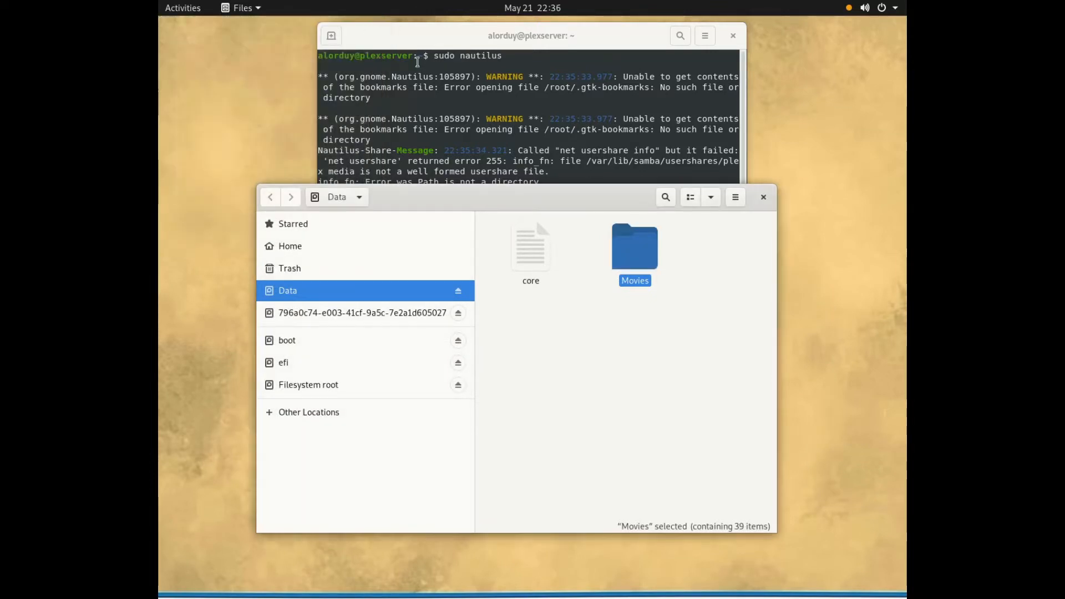
pyautogui.click(764, 198)
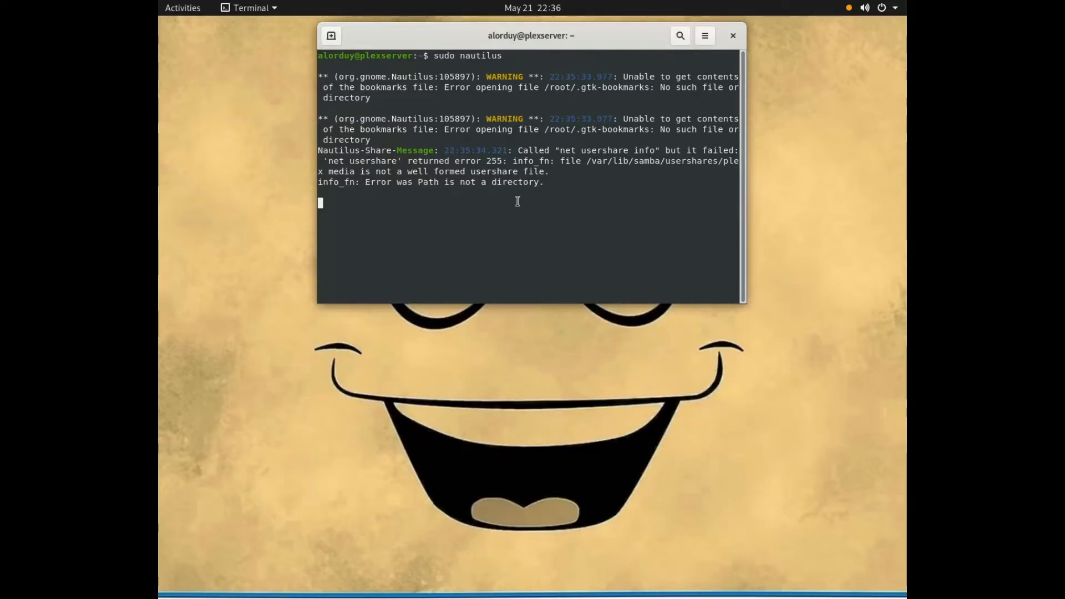
# Step: Close the terminal that is still running nautilus and open a fresh terminal window
pyautogui.click(733, 36)
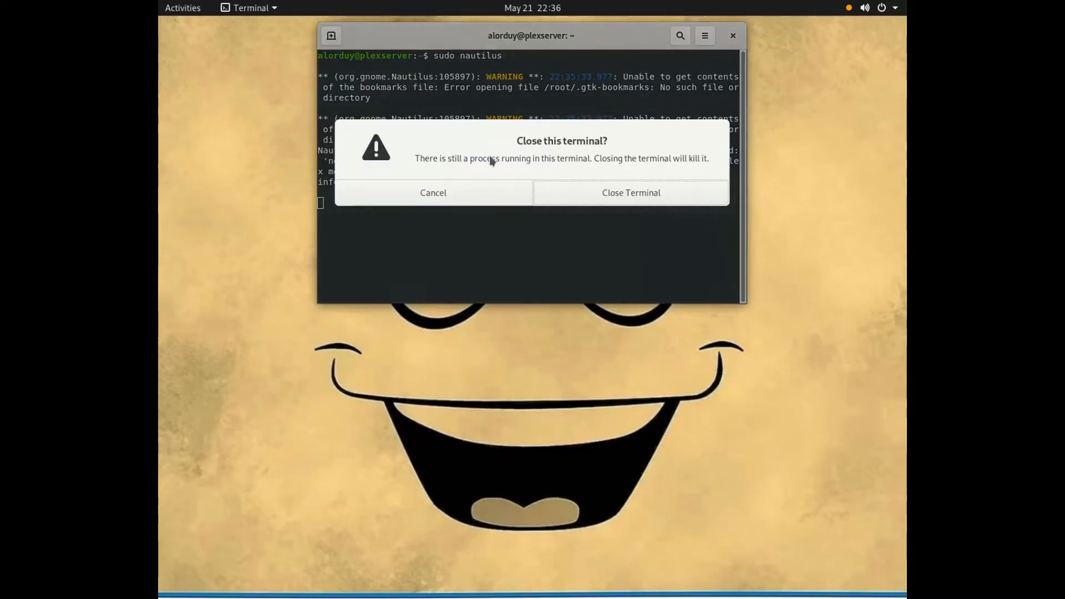
pyautogui.click(633, 195)
pyautogui.click(185, 14)
pyautogui.write('term')
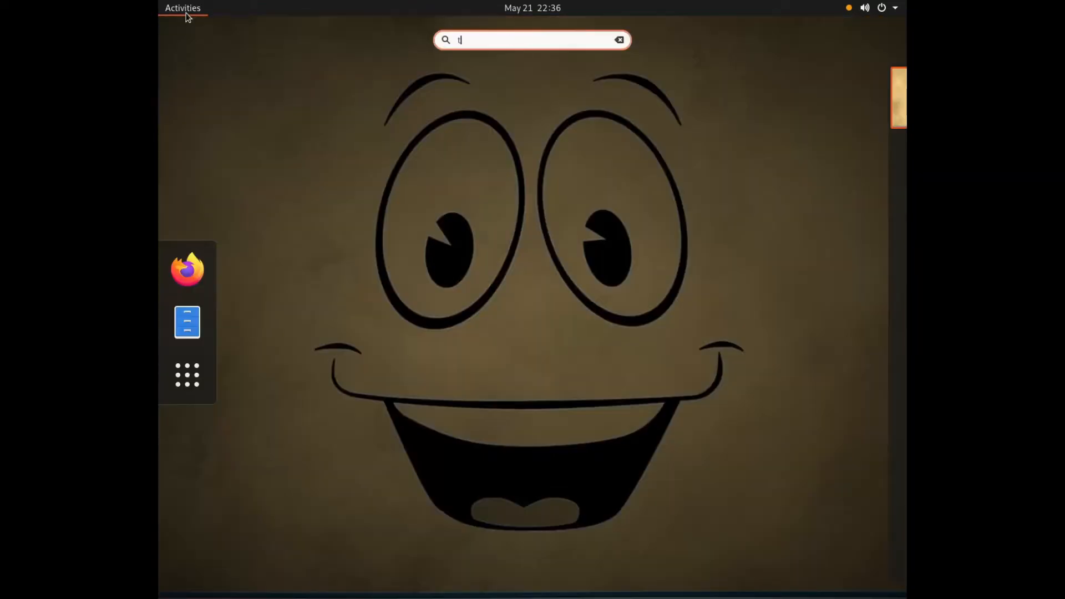
pyautogui.press('Return')
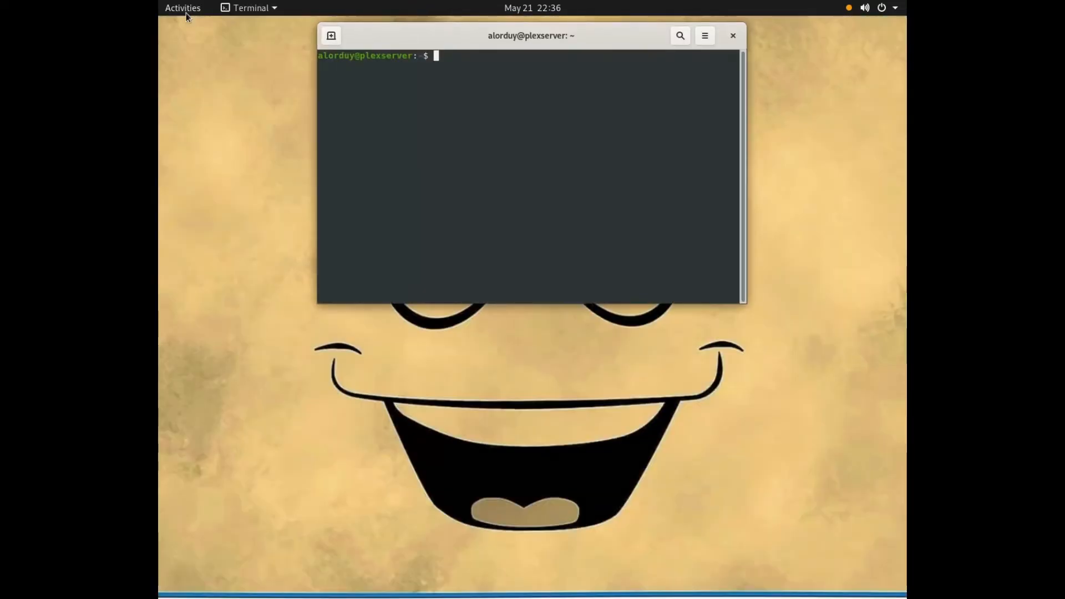
# Step: Run sudo ifconfig to list the server's network interfaces, entering the account password for sudo
pyautogui.write('sudo i')
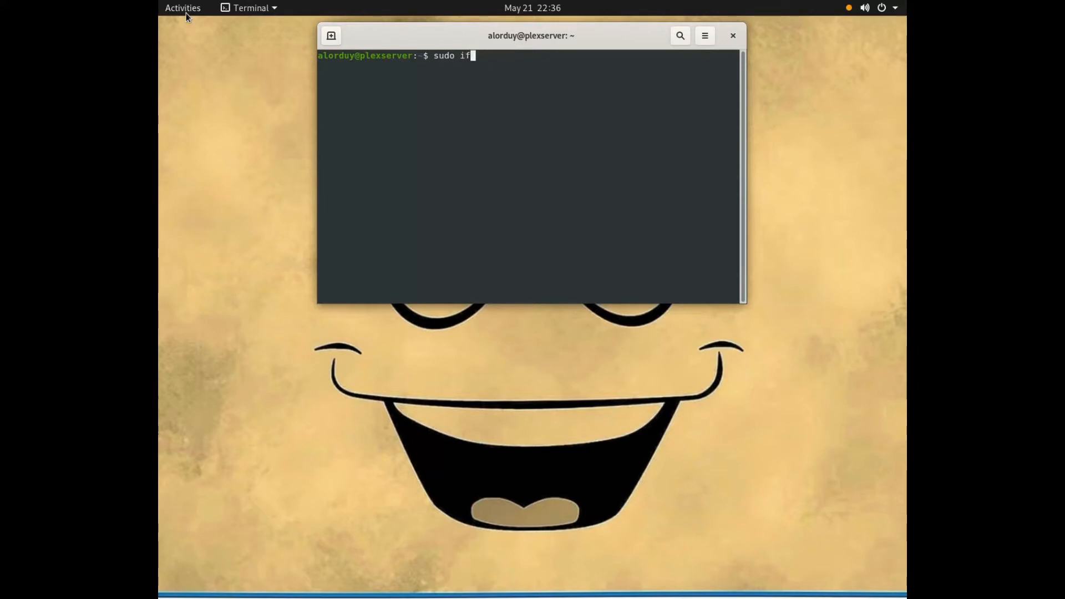
pyautogui.write('fconfig')
pyautogui.press('Return')
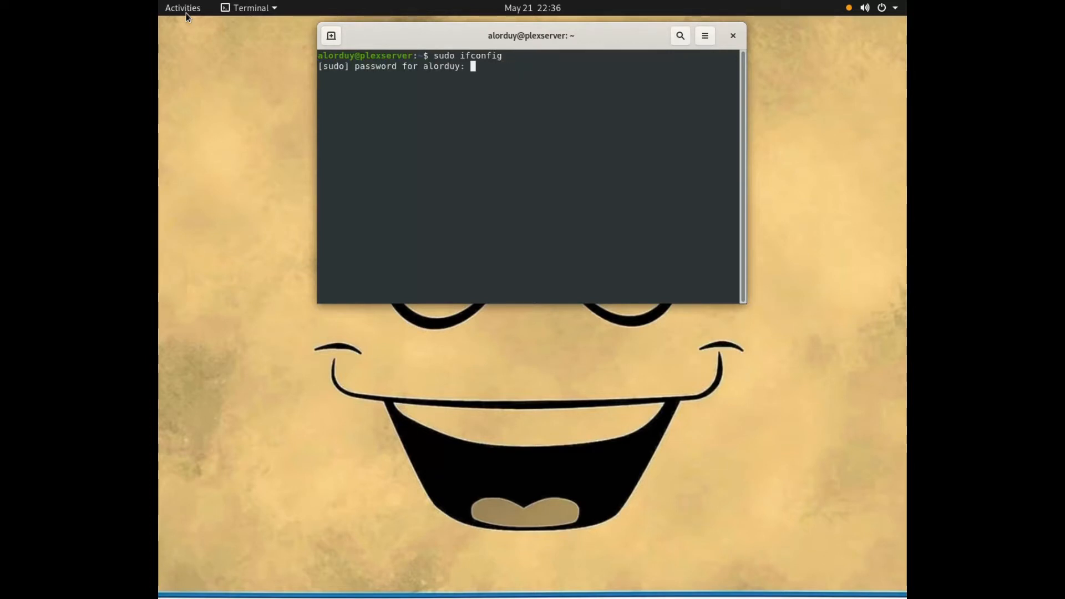
pyautogui.press('Return')
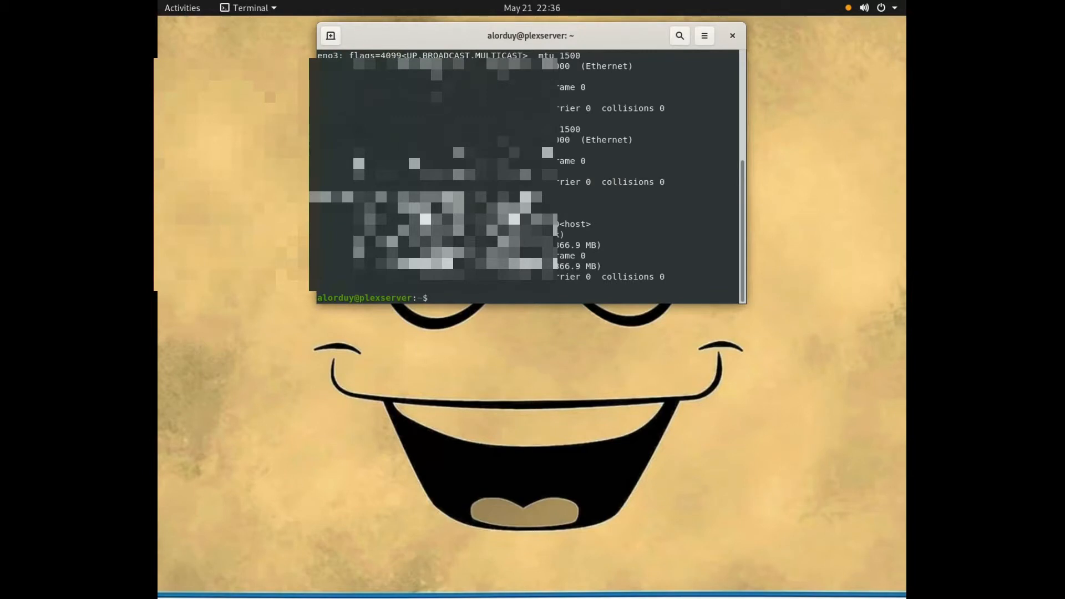
# Step: Locate and highlight the IP address of the first interface in the ifconfig output
pyautogui.scroll(1, 531, 177)
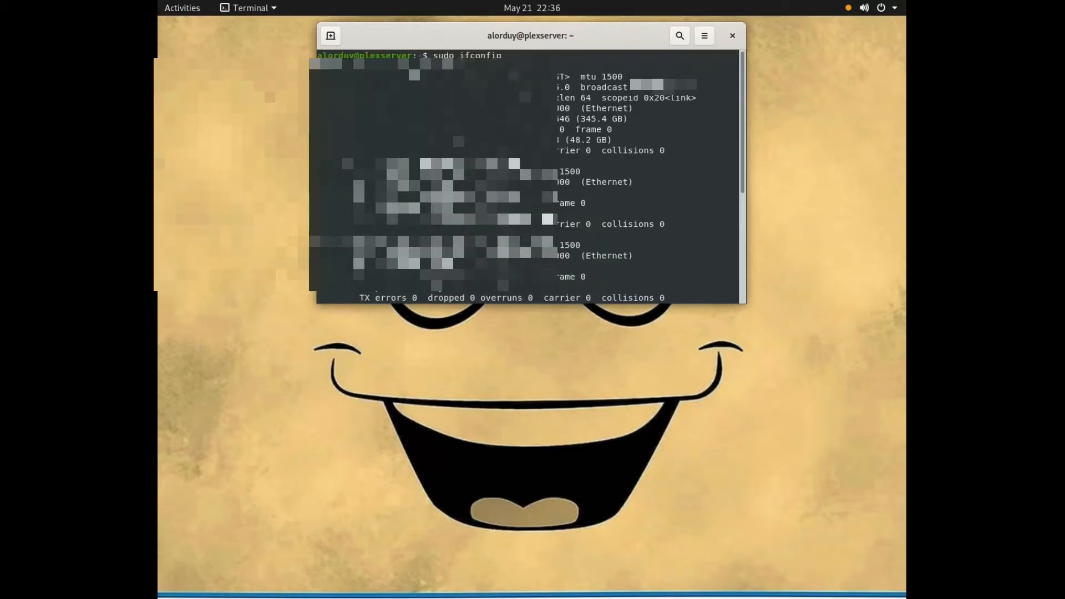
pyautogui.moveTo(382, 87); pyautogui.dragTo(444, 88)
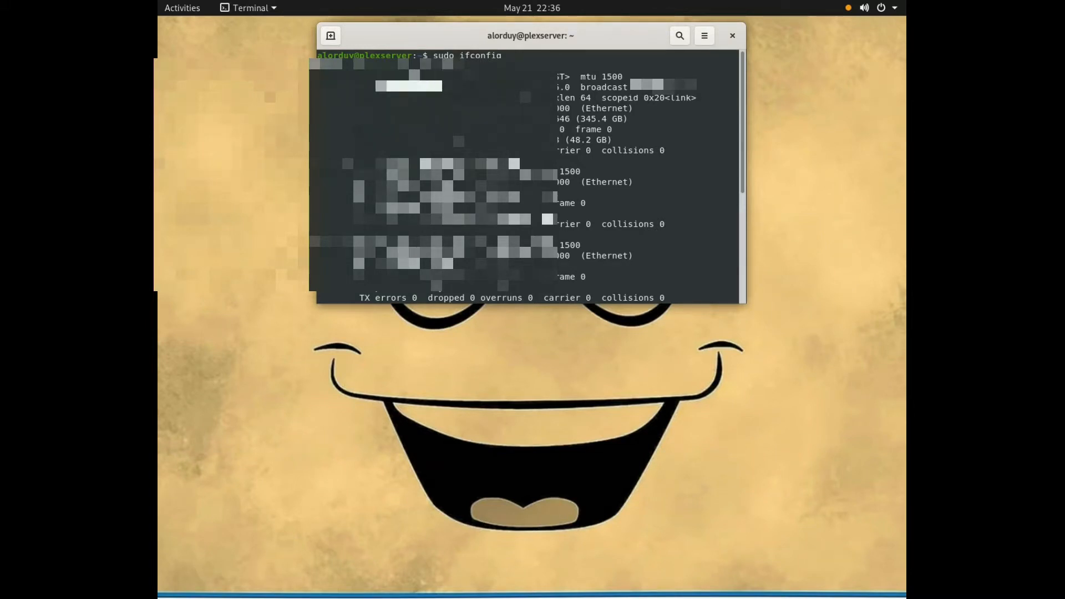
pyautogui.scroll(-4, 591, 205)
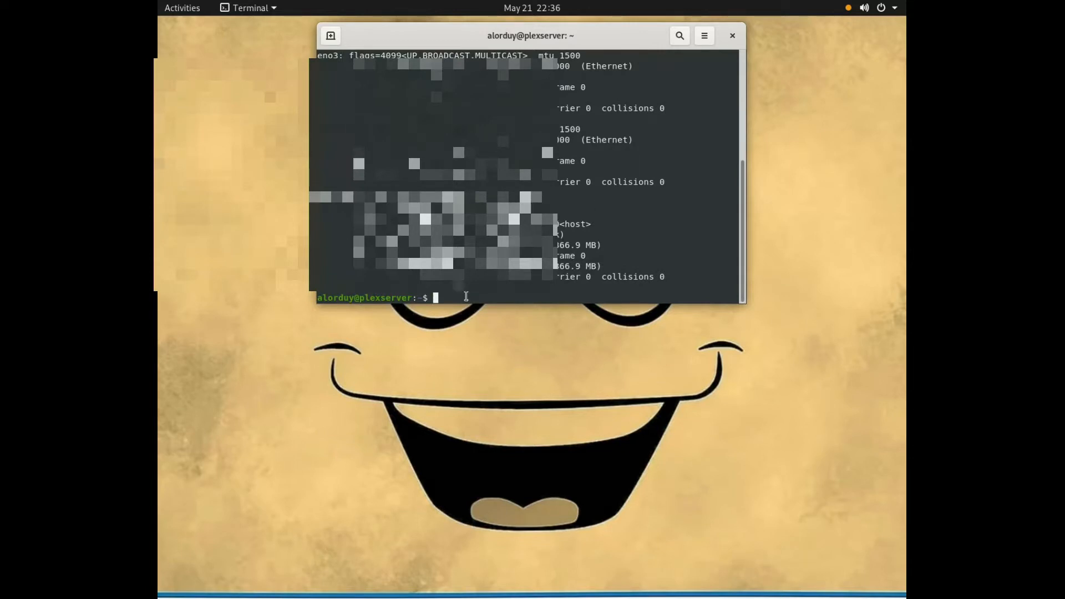
# Step: Clear the terminal and enter the line "ba bye" at the prompt
pyautogui.write('clear')
pyautogui.press('Return')
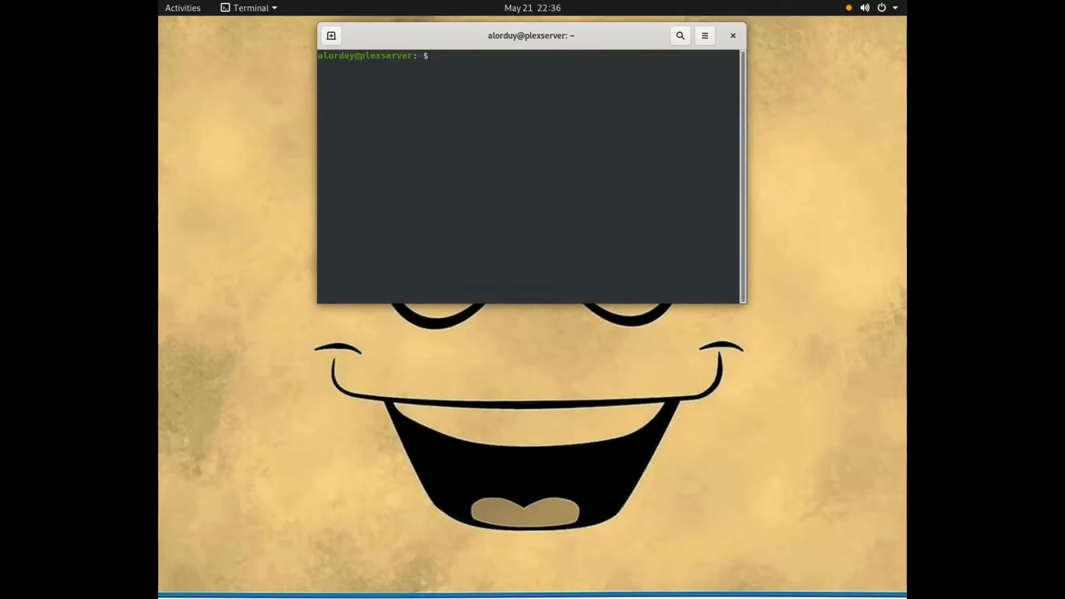
pyautogui.write('ba bye')
pyautogui.press('Return')
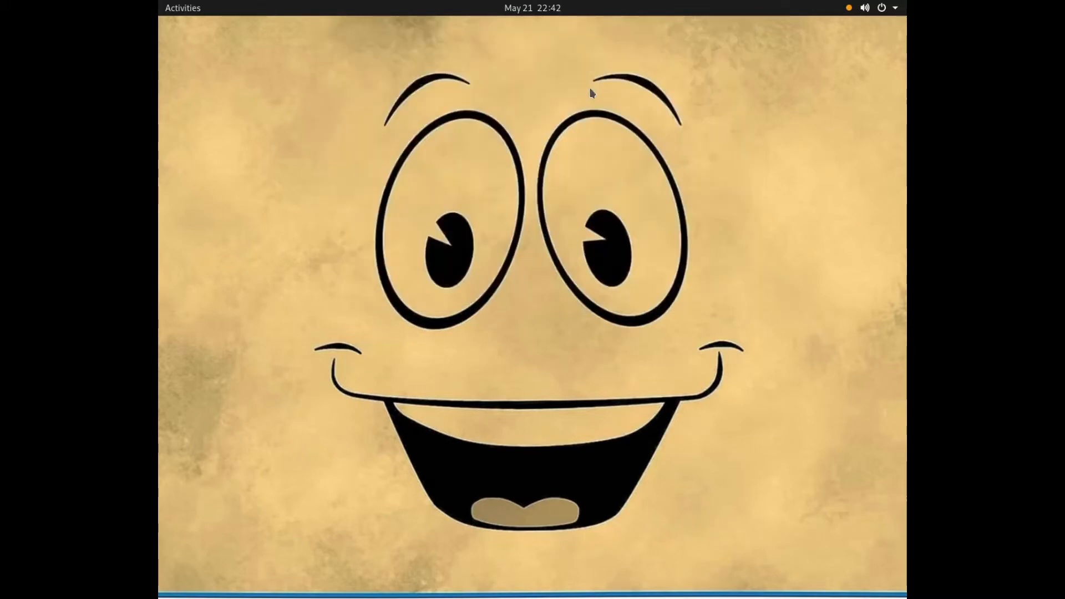
pyautogui.click(192, 7)
pyautogui.click(195, 329)
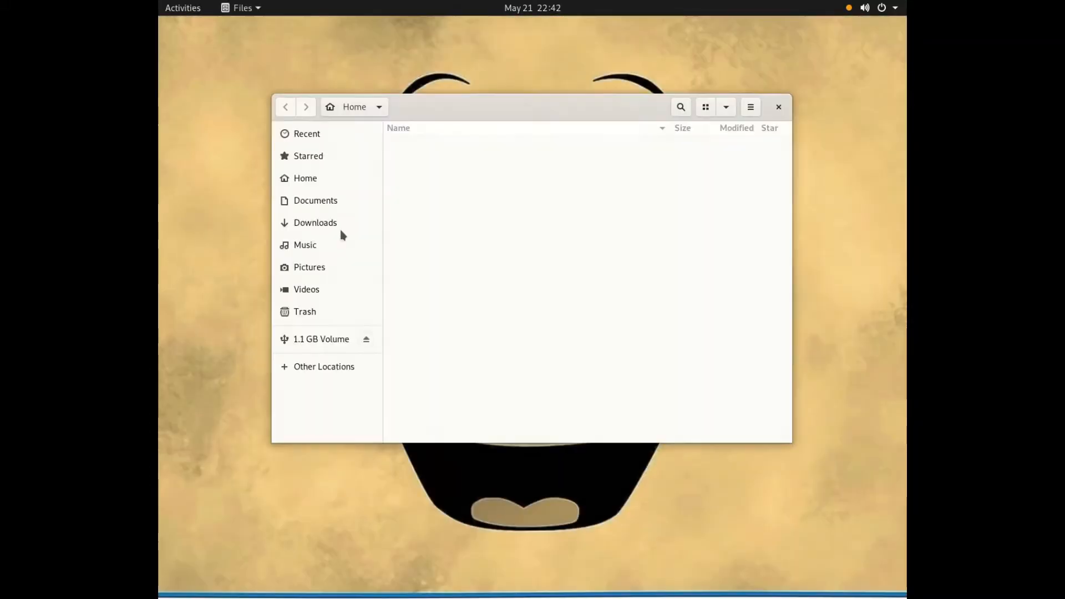
pyautogui.click(315, 292)
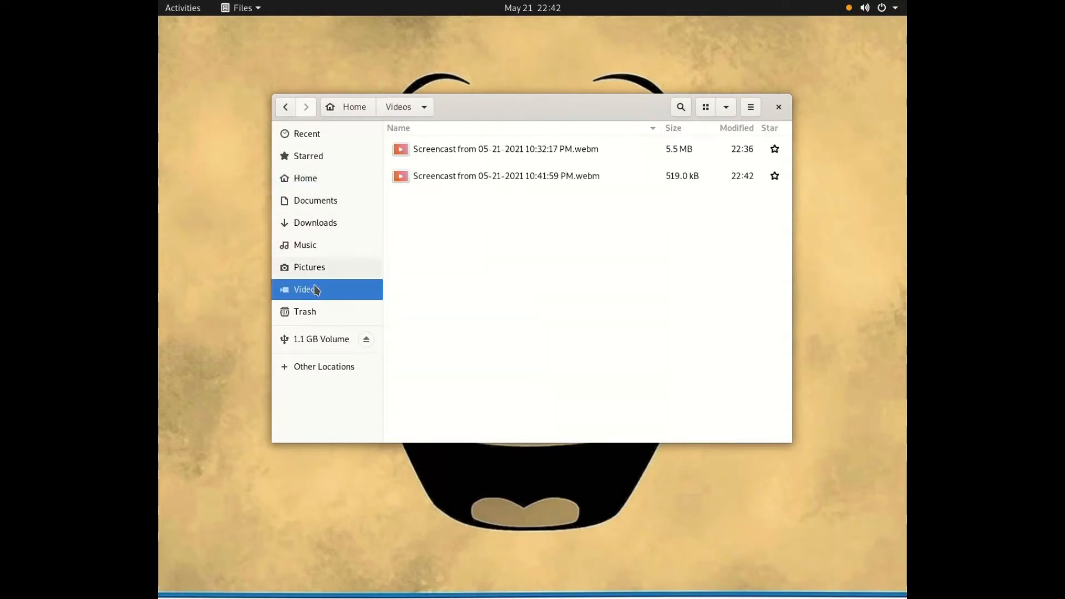
pyautogui.doubleClick(605, 177)
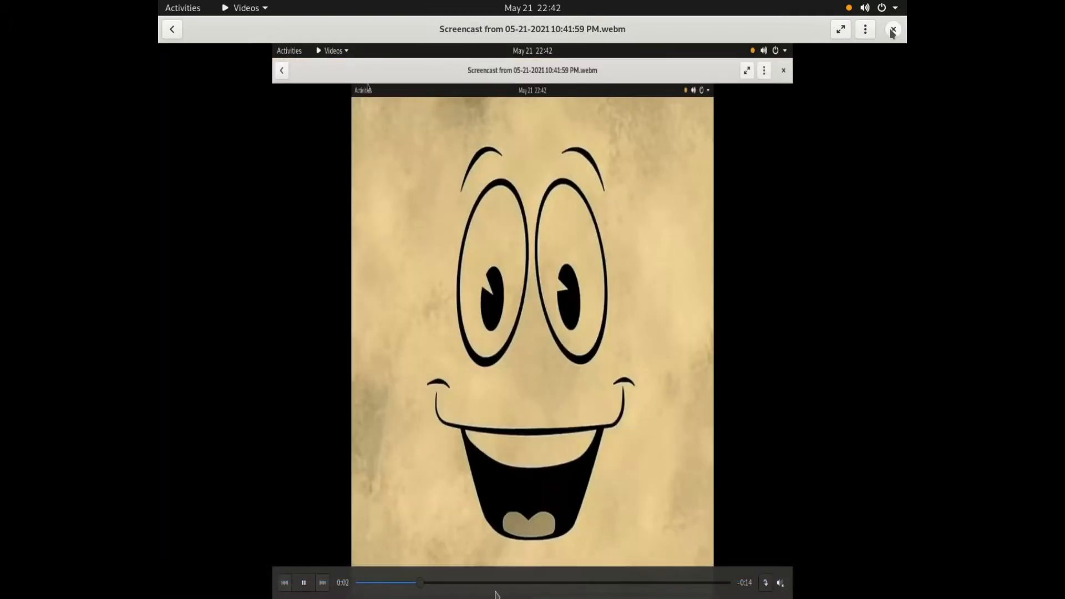
pyautogui.click(893, 30)
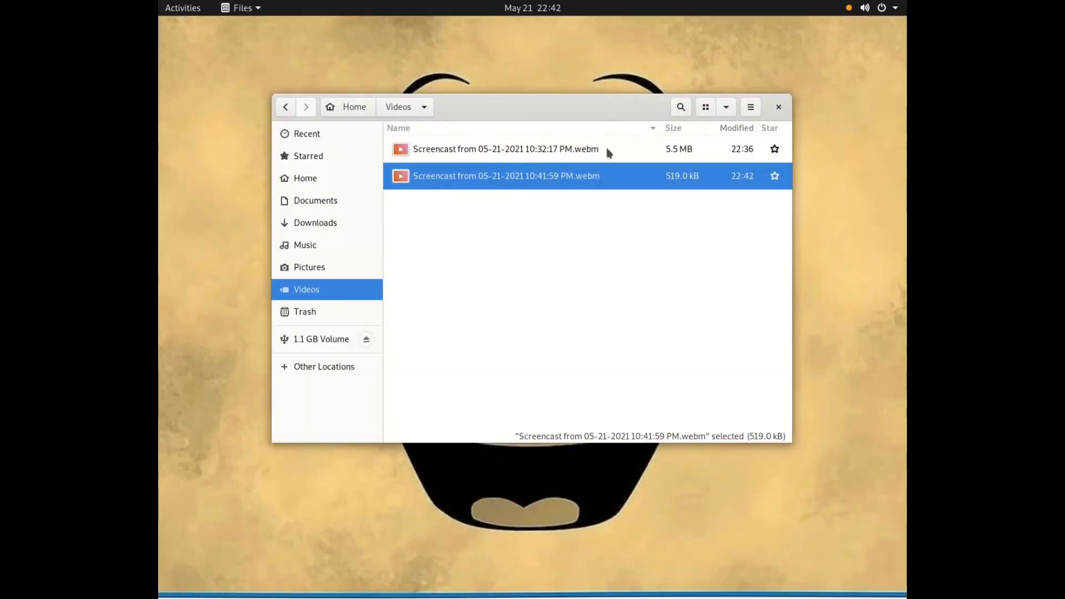
pyautogui.doubleClick(608, 151)
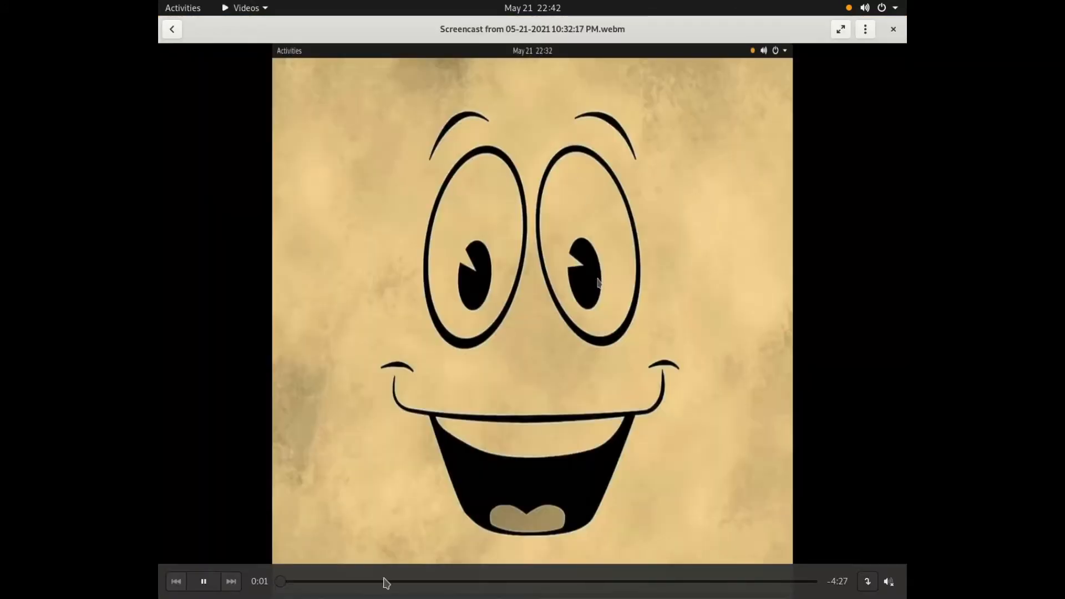
pyautogui.moveTo(328, 581); pyautogui.dragTo(431, 581)
pyautogui.click(483, 585)
pyautogui.click(543, 587)
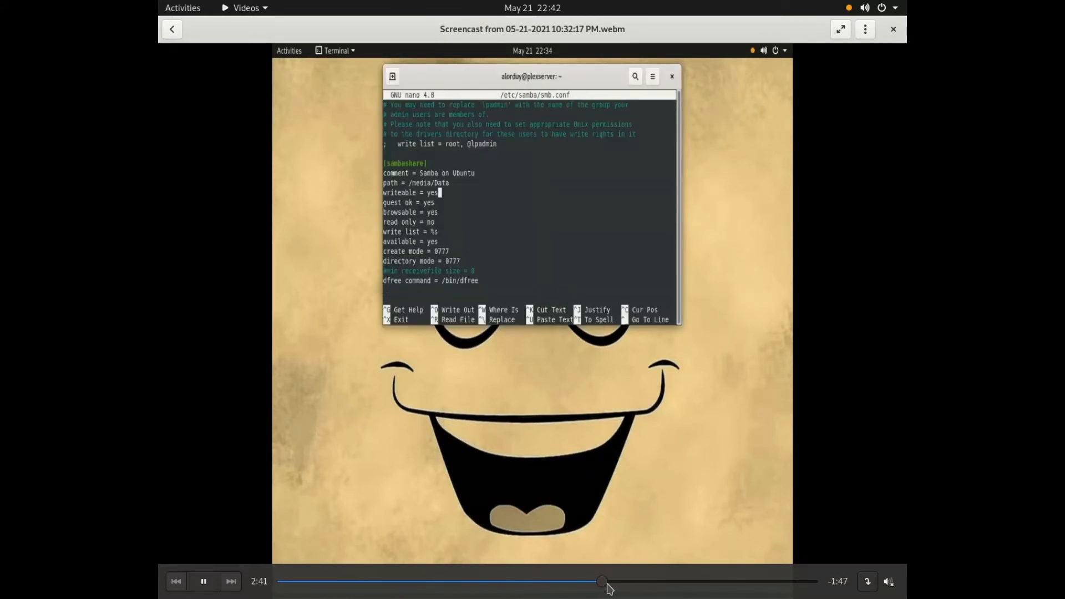
pyautogui.click(893, 29)
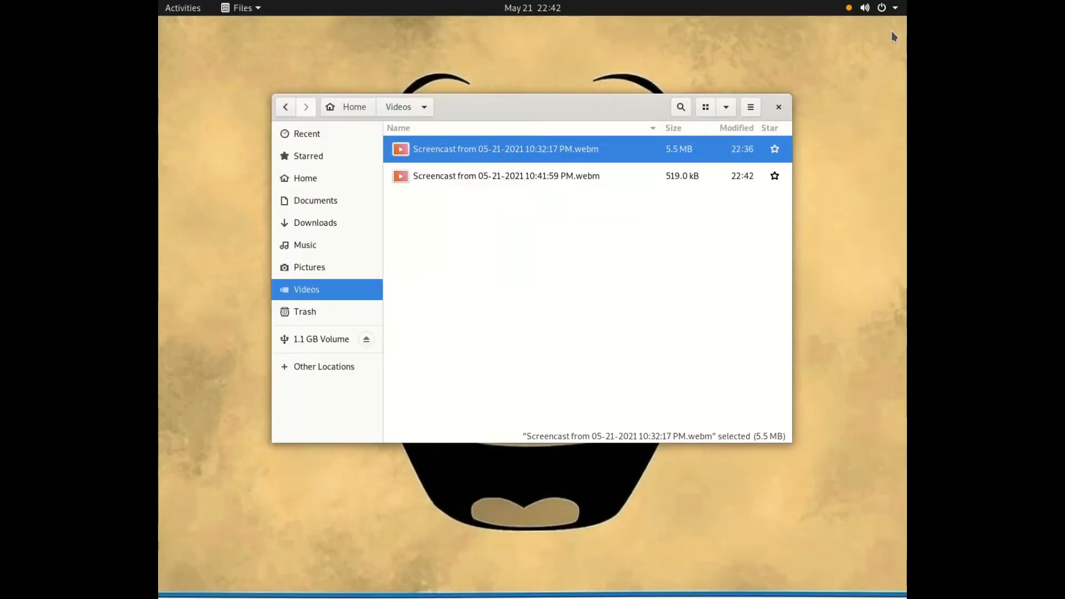
pyautogui.rightClick(551, 151)
pyautogui.click(592, 272)
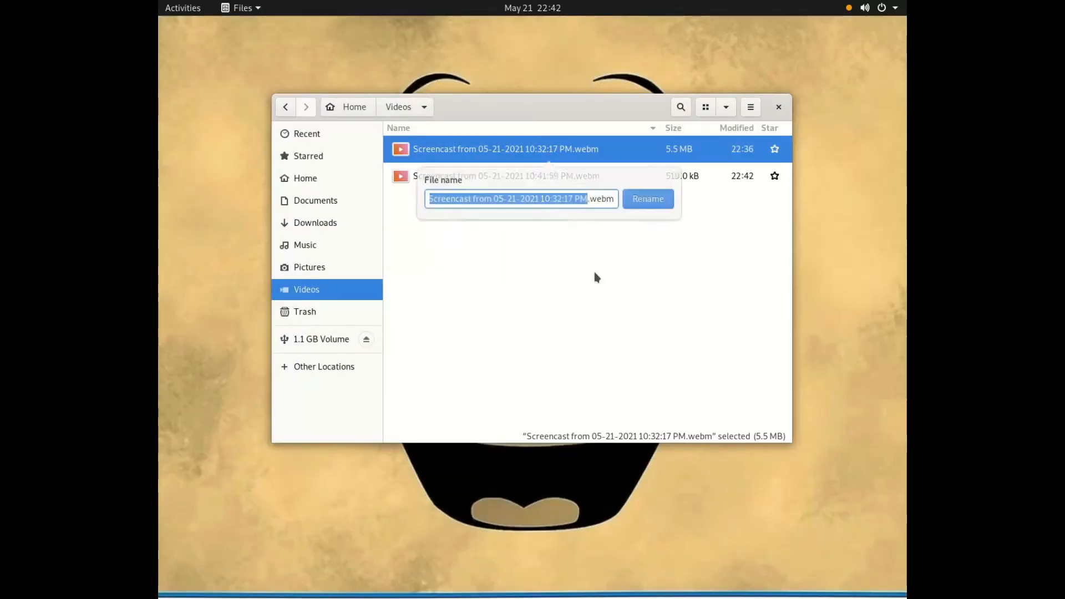
pyautogui.press('BackSpace')
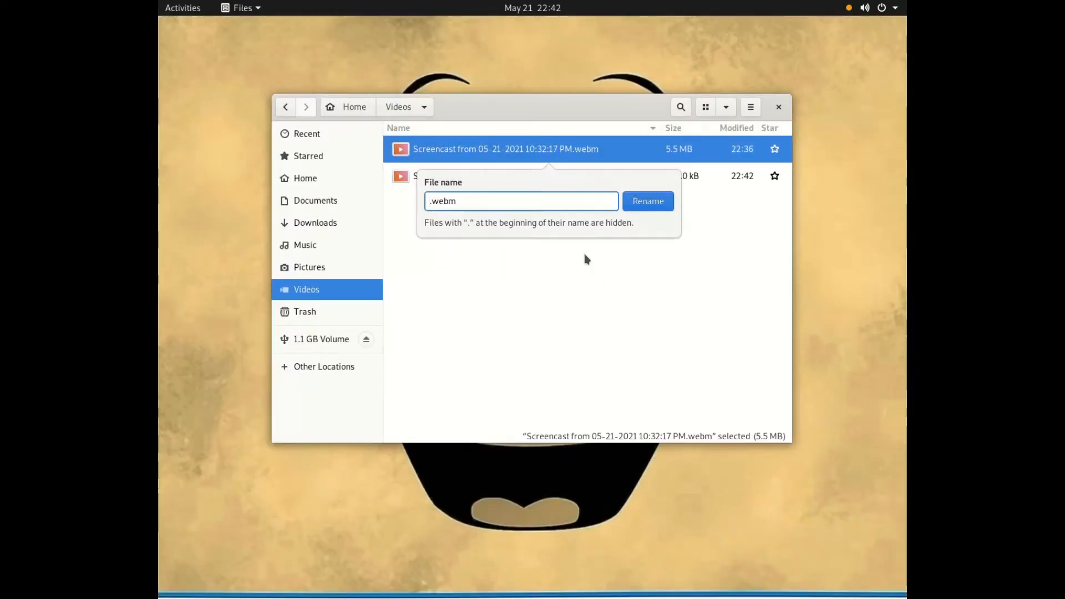
pyautogui.write('Bean')
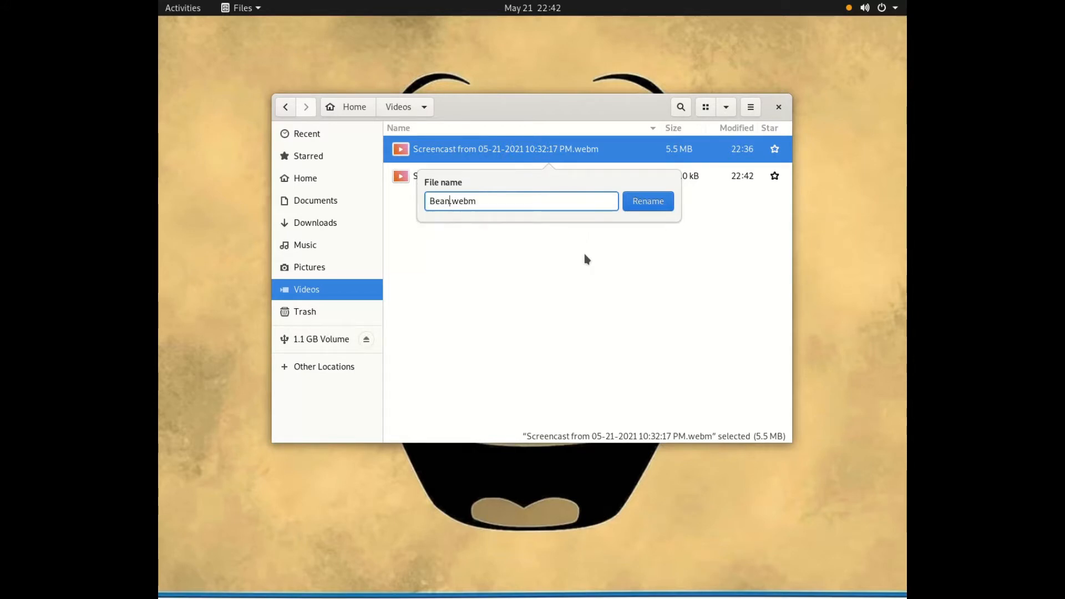
pyautogui.write('s Galore')
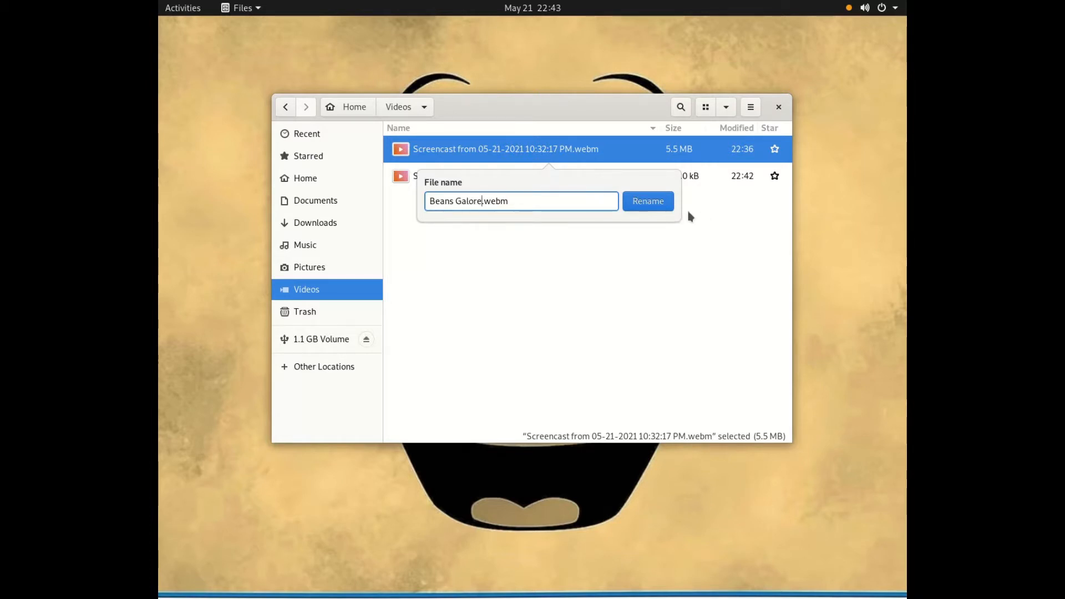
pyautogui.click(648, 200)
# Step: Move Beans Galore.webm from the Videos folder to the /media/Data folder
pyautogui.rightClick(458, 151)
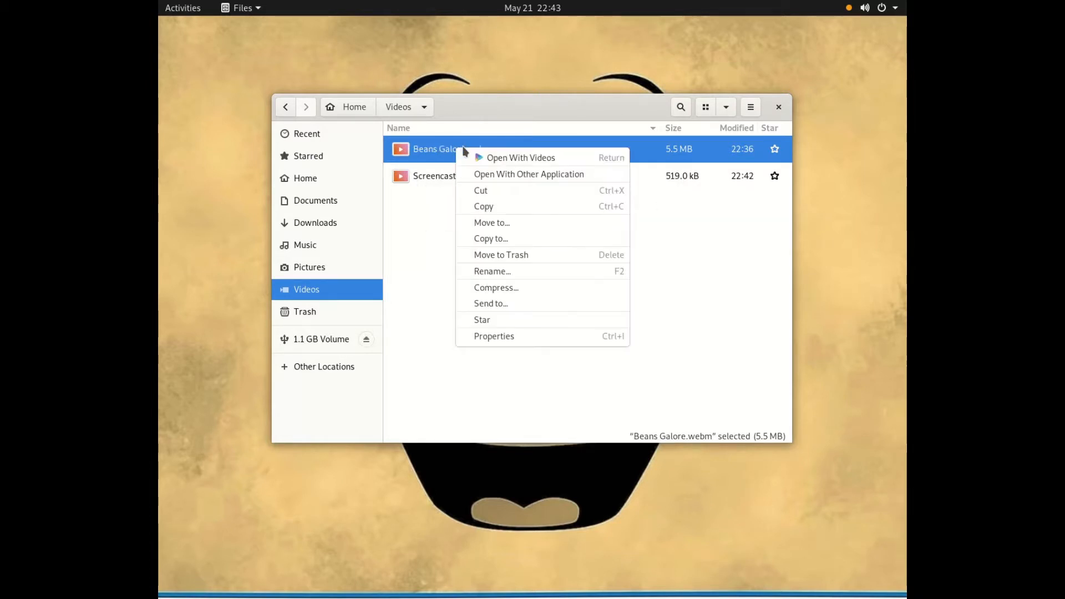
pyautogui.click(507, 229)
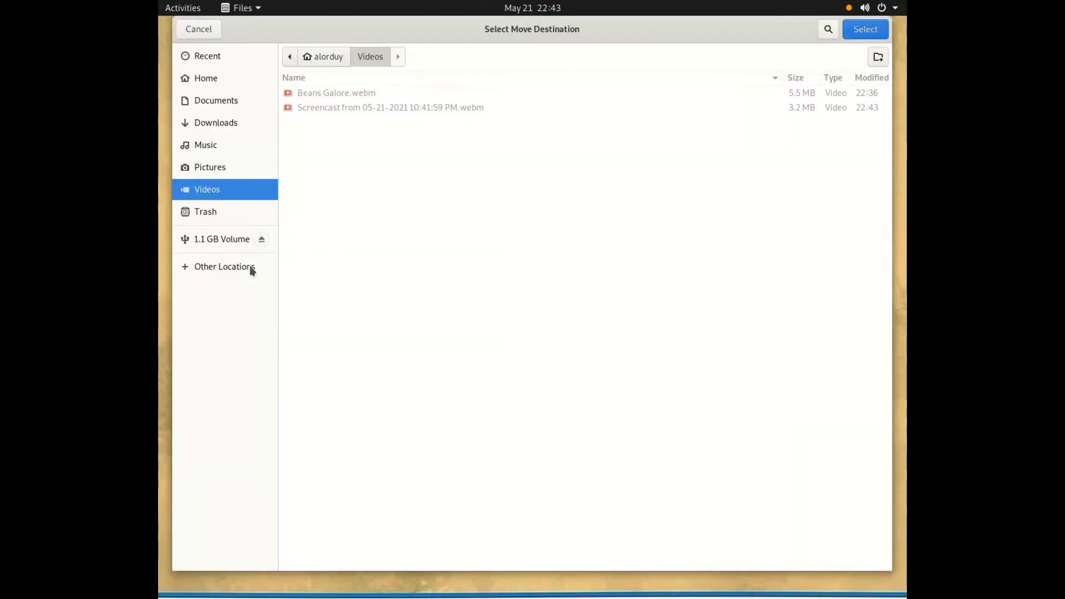
pyautogui.click(252, 271)
pyautogui.click(387, 138)
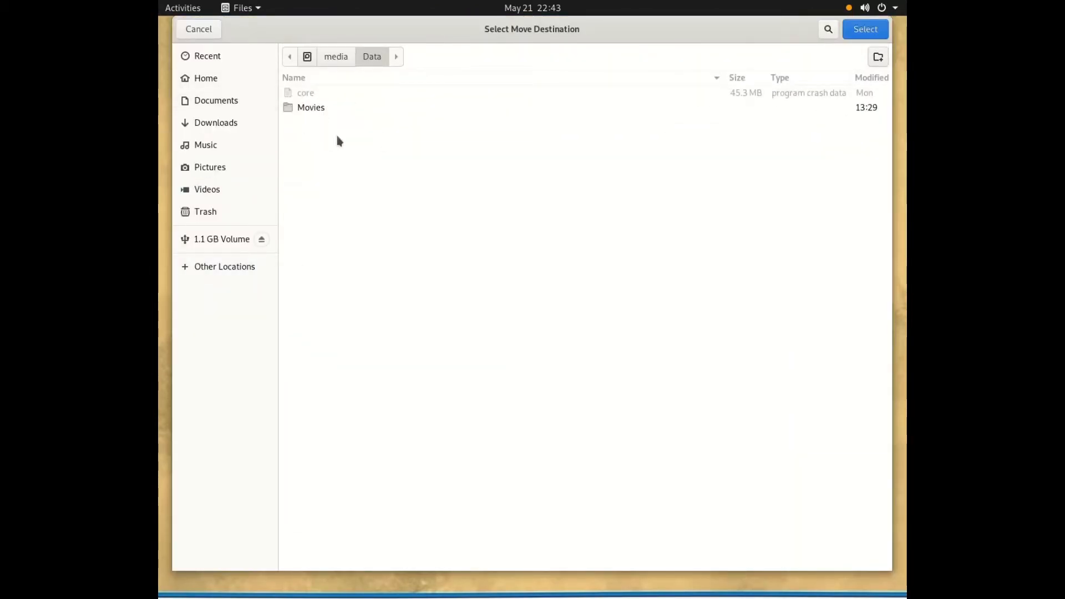
pyautogui.click(865, 28)
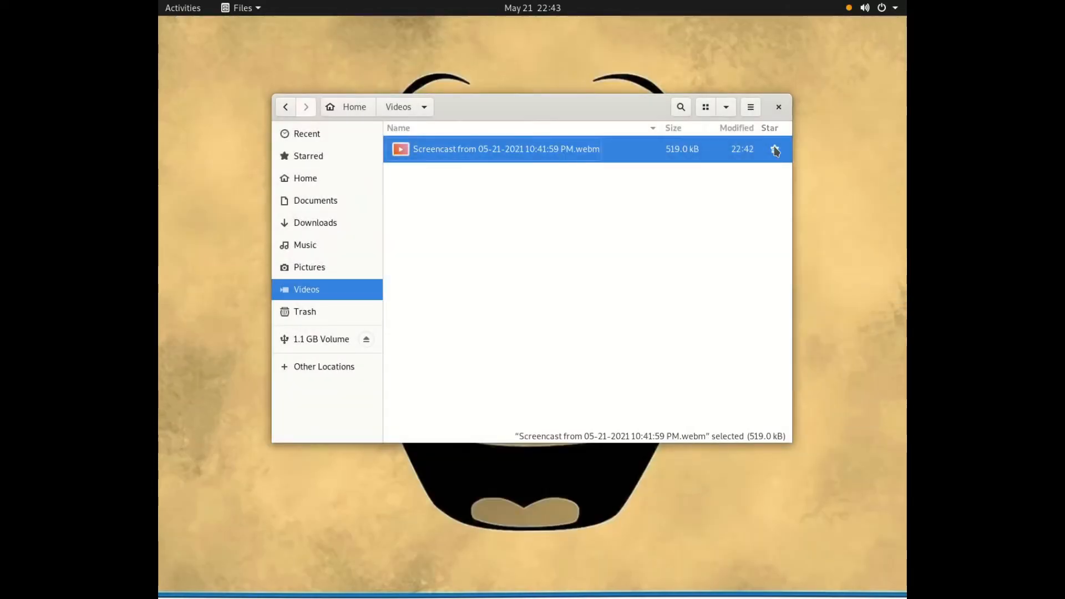
# Step: Browse to the Data folder on the MEDIA1 volume and open its properties
pyautogui.click(298, 367)
pyautogui.click(461, 213)
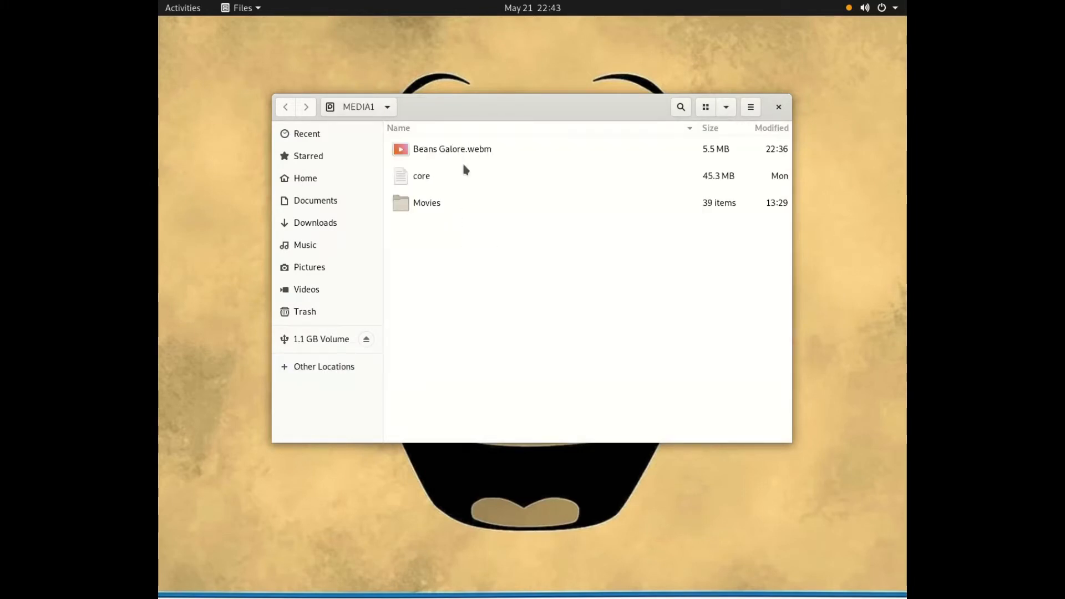
pyautogui.rightClick(563, 365)
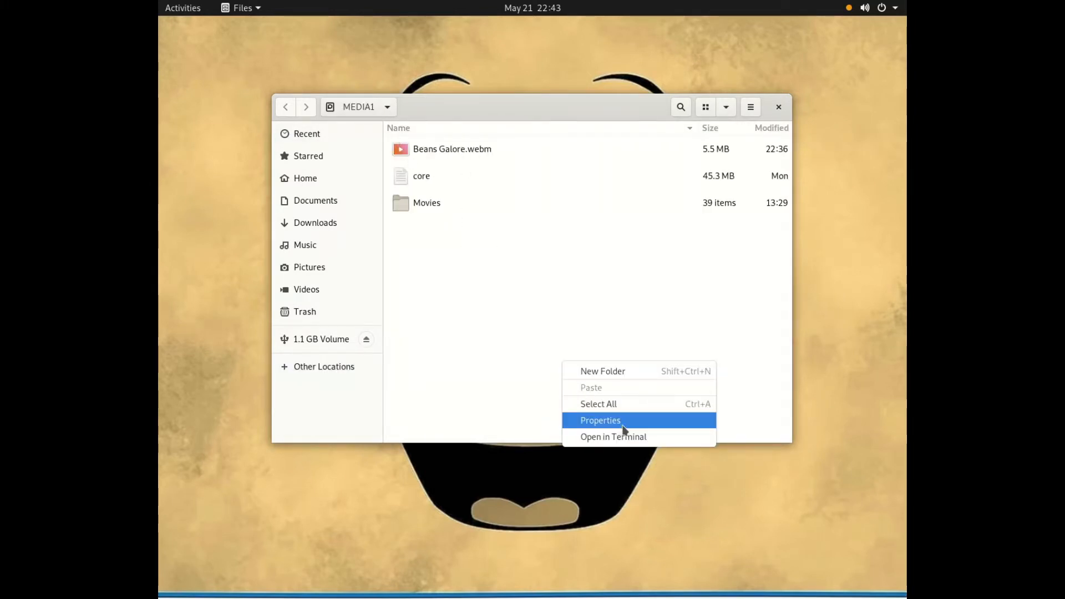
pyautogui.click(599, 420)
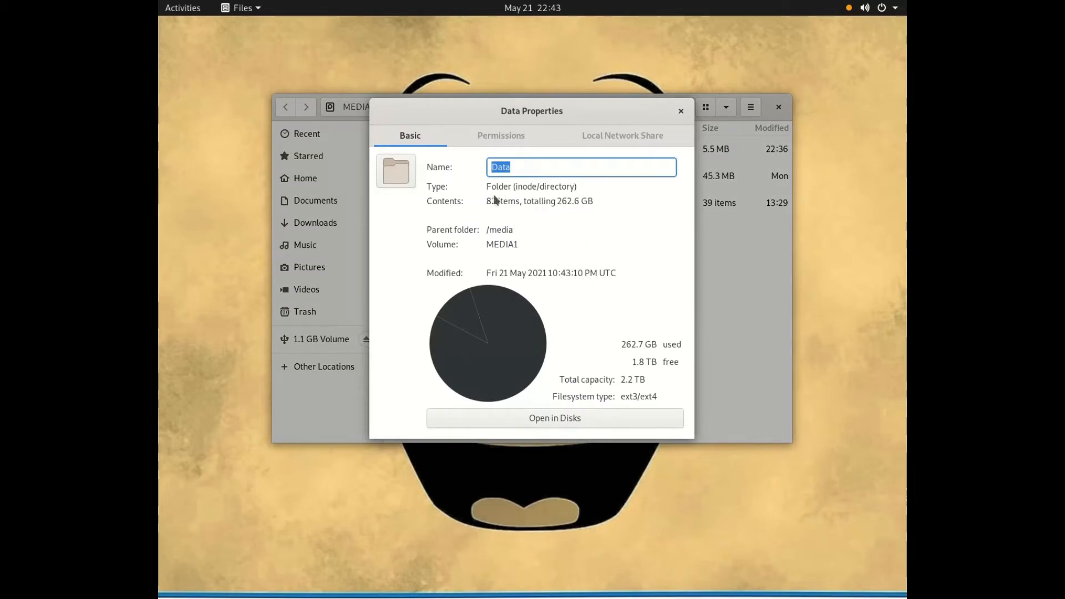
# Step: Close the Data folder's properties and open a terminal
pyautogui.click(681, 111)
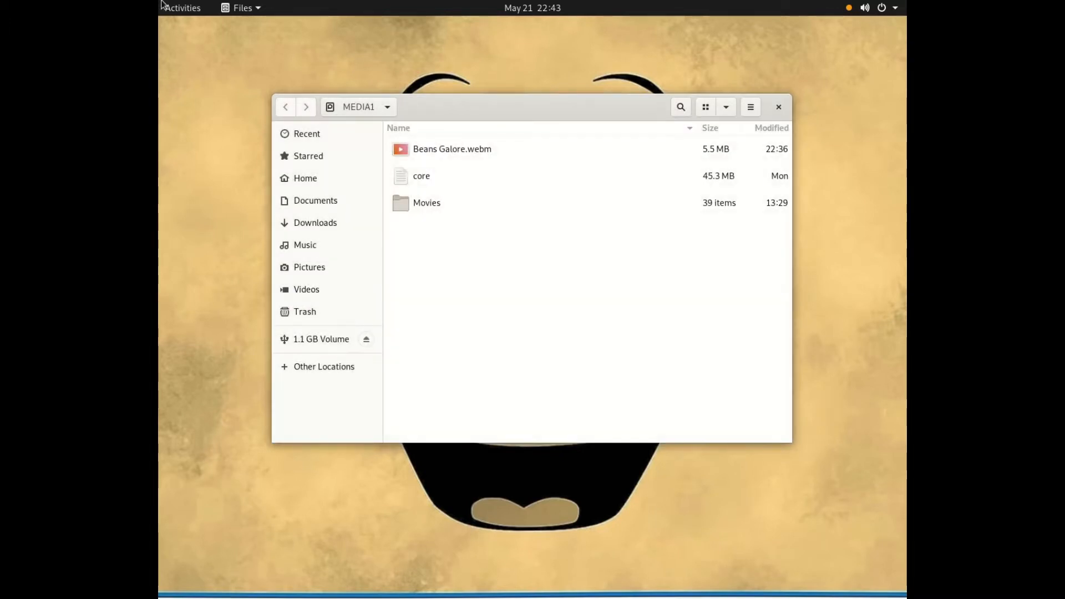
pyautogui.click(165, 8)
pyautogui.write('ter')
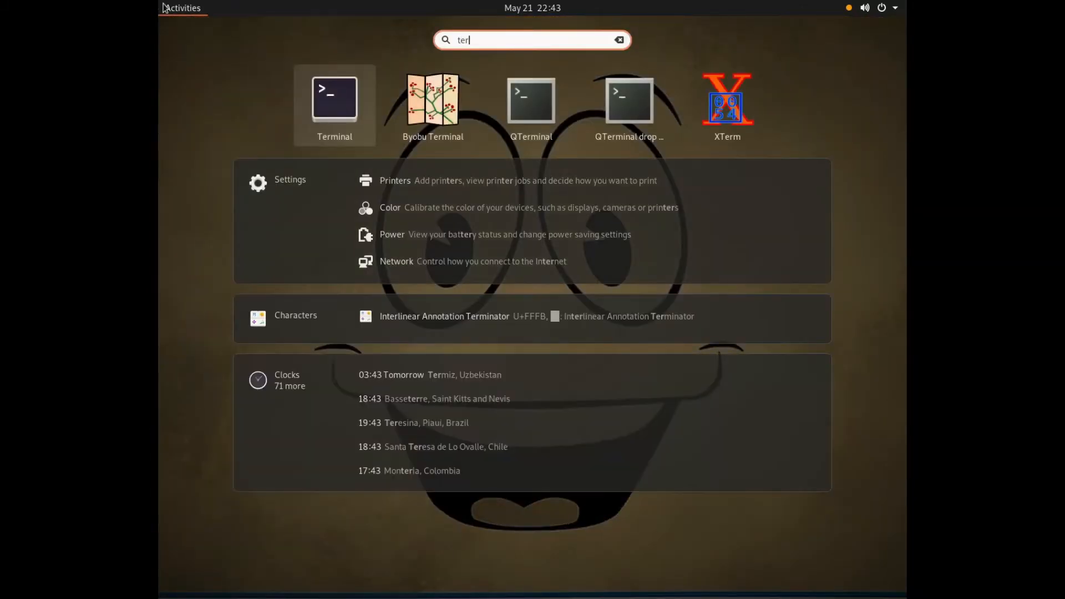
pyautogui.press('Return')
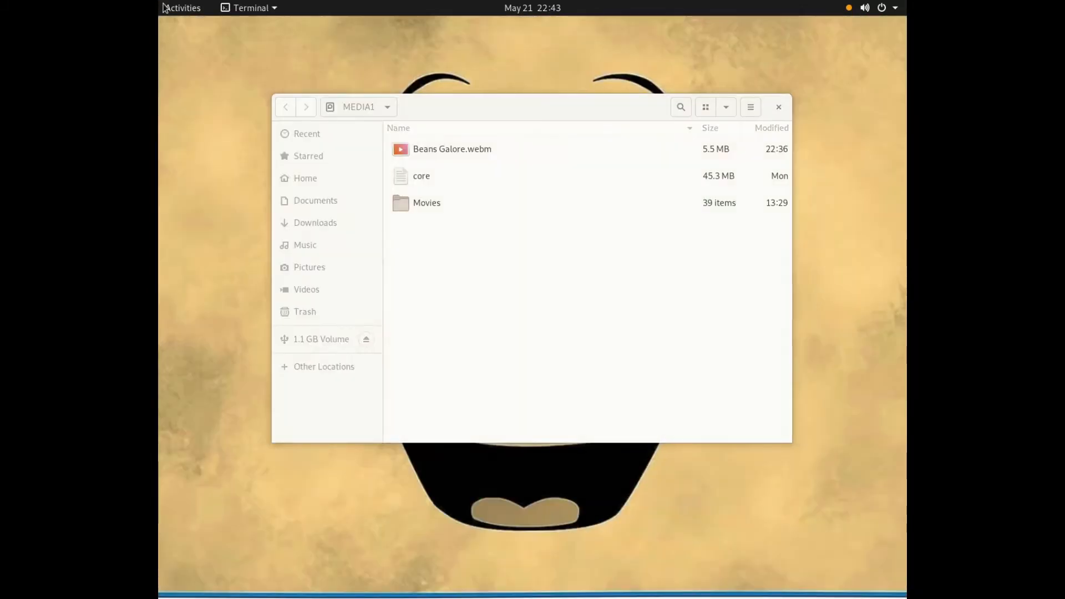
# Step: Open /etc/samba/smb.conf in nano with sudo, entering the account's sudo password
pyautogui.write('sud')
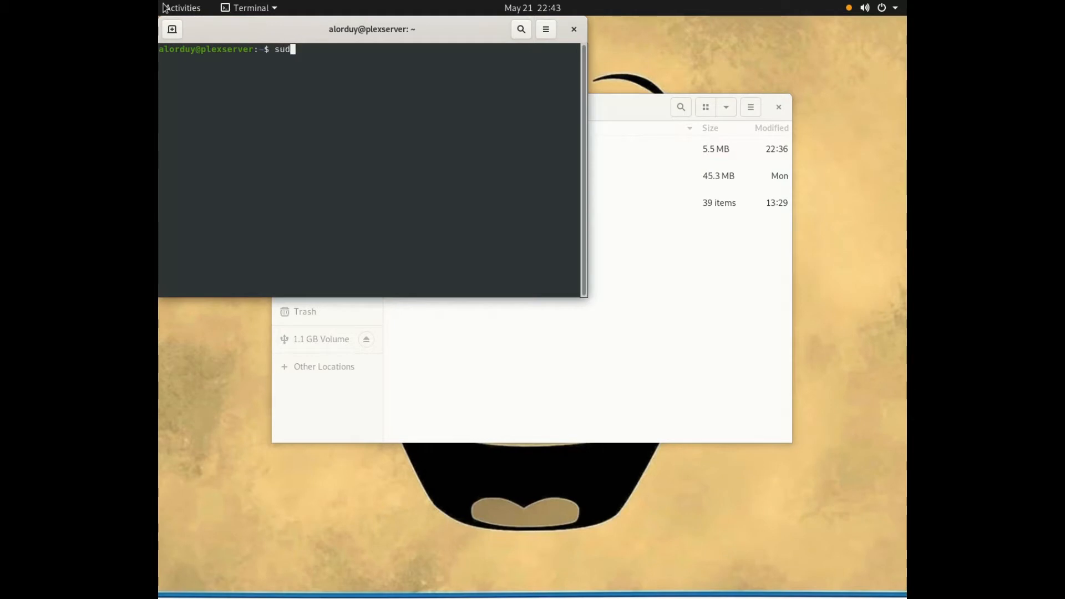
pyautogui.write('o nano /etc/samba')
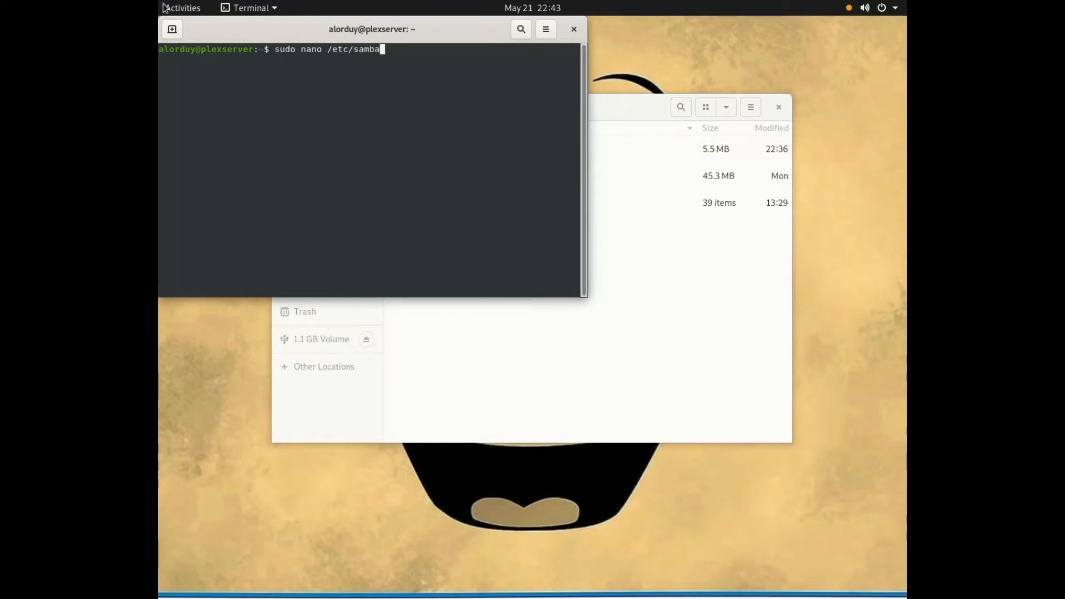
pyautogui.write('/smb.conf')
pyautogui.press('Return')
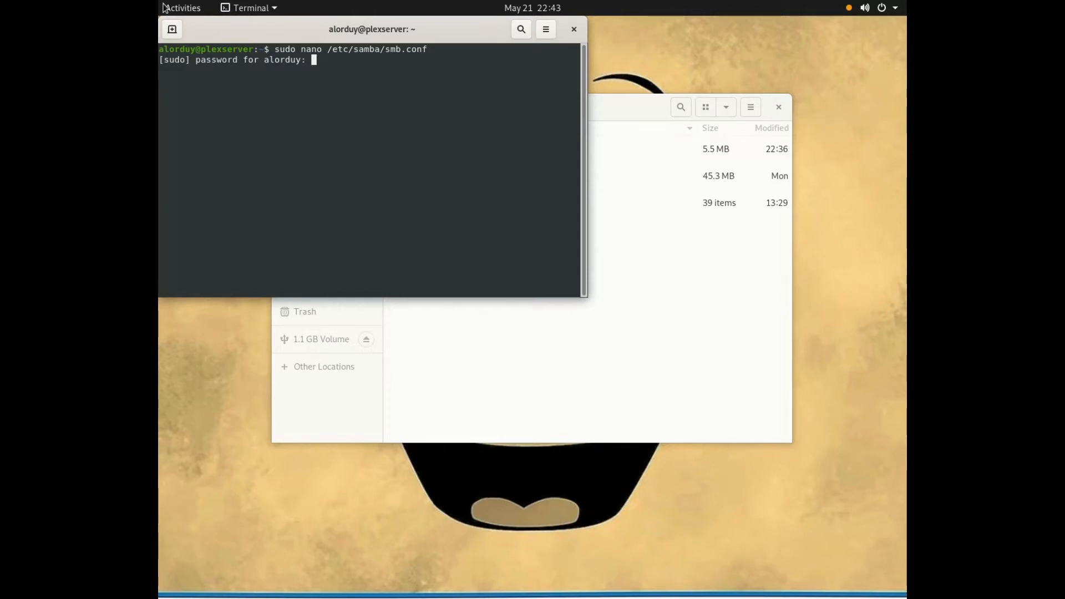
pyautogui.press('Return')
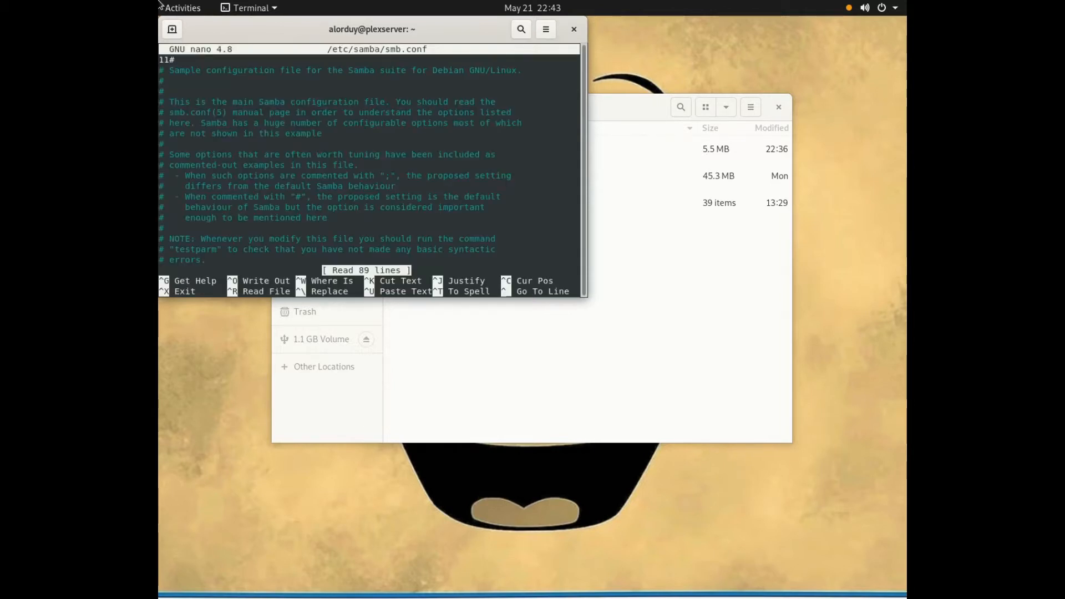
# Step: Review the [sambashare] section at the end of smb.conf, and close the terminal without editing the file
pyautogui.scroll(-20, 313, 129)
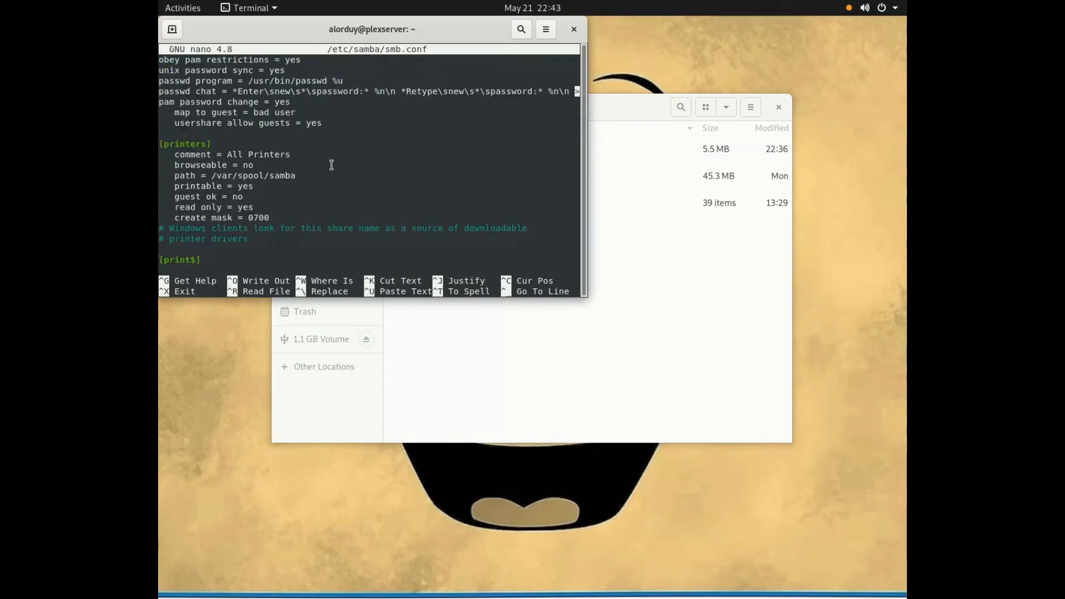
pyautogui.scroll(1, 222, 228)
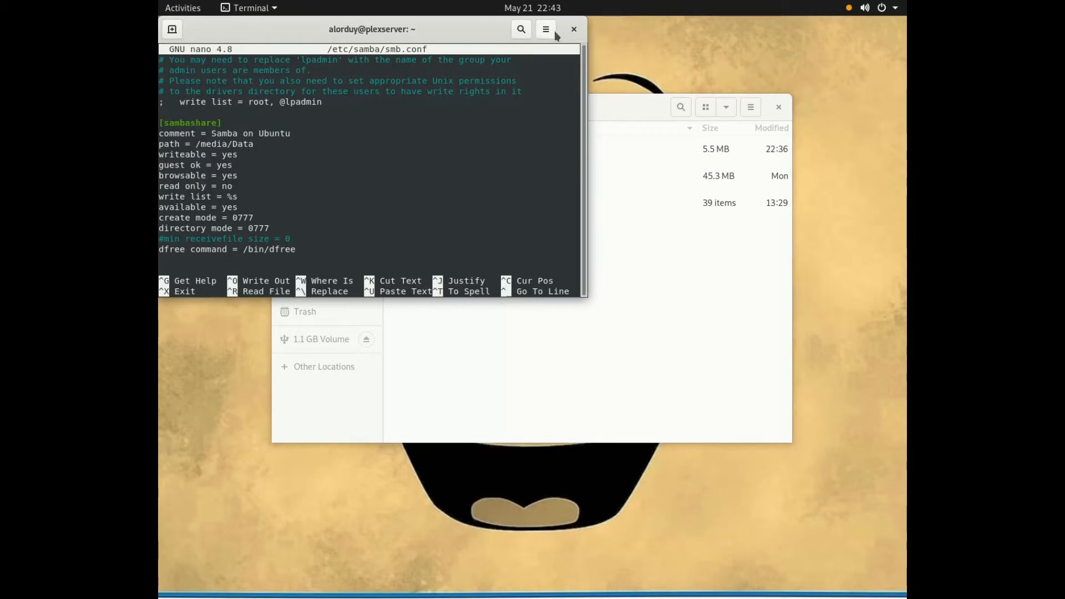
pyautogui.click(573, 30)
pyautogui.click(482, 176)
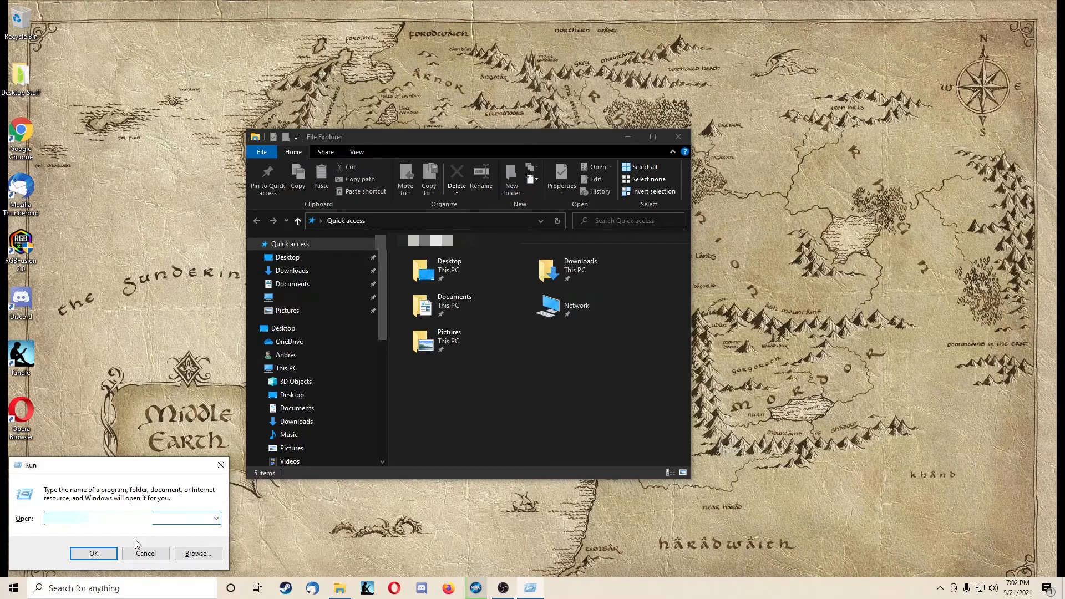
# Step: Switch to the Windows PC, open the server's network location through Run, and close the other File Explorer window
pyautogui.write('%a')
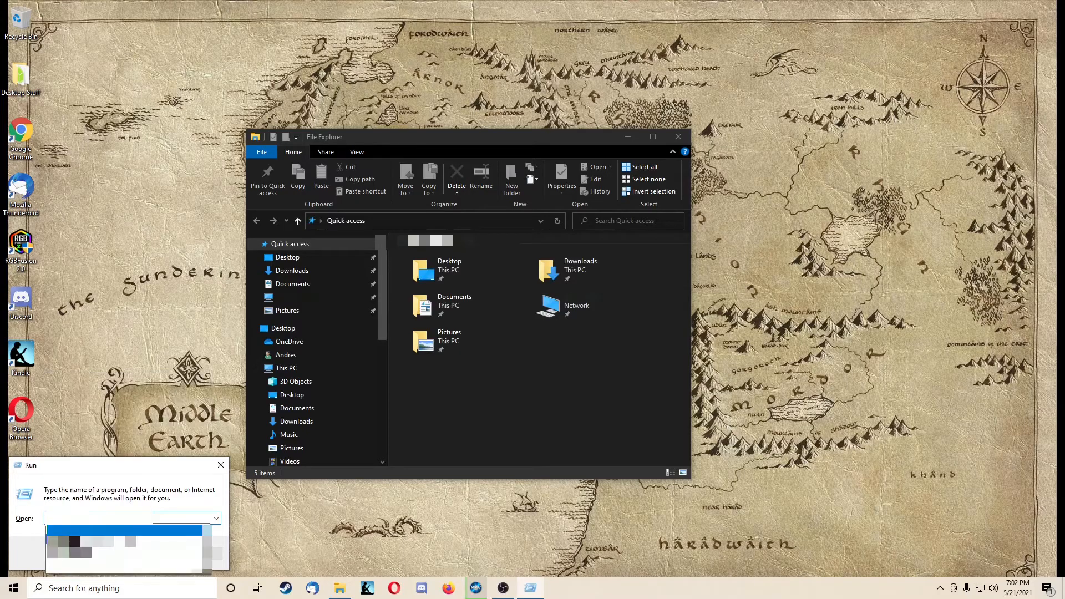
pyautogui.press('Return')
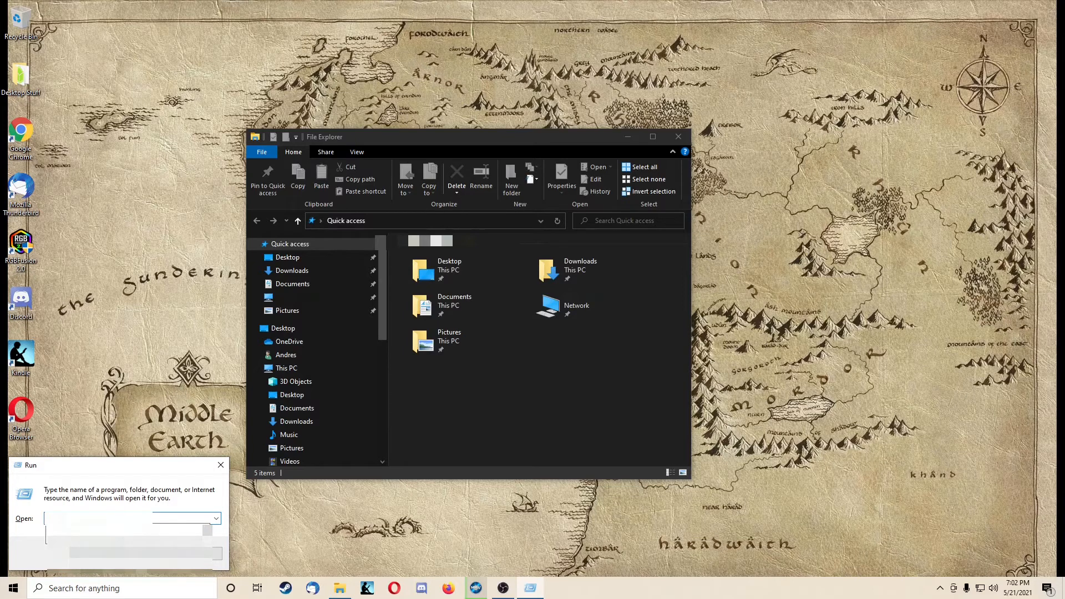
pyautogui.press('Return')
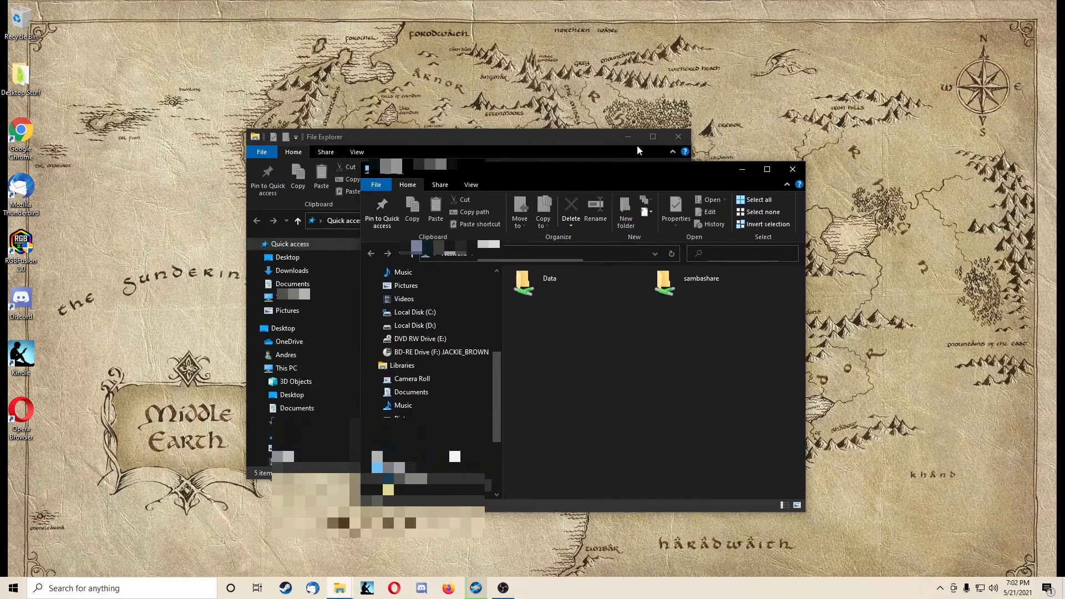
pyautogui.moveTo(637, 147); pyautogui.dragTo(736, 163)
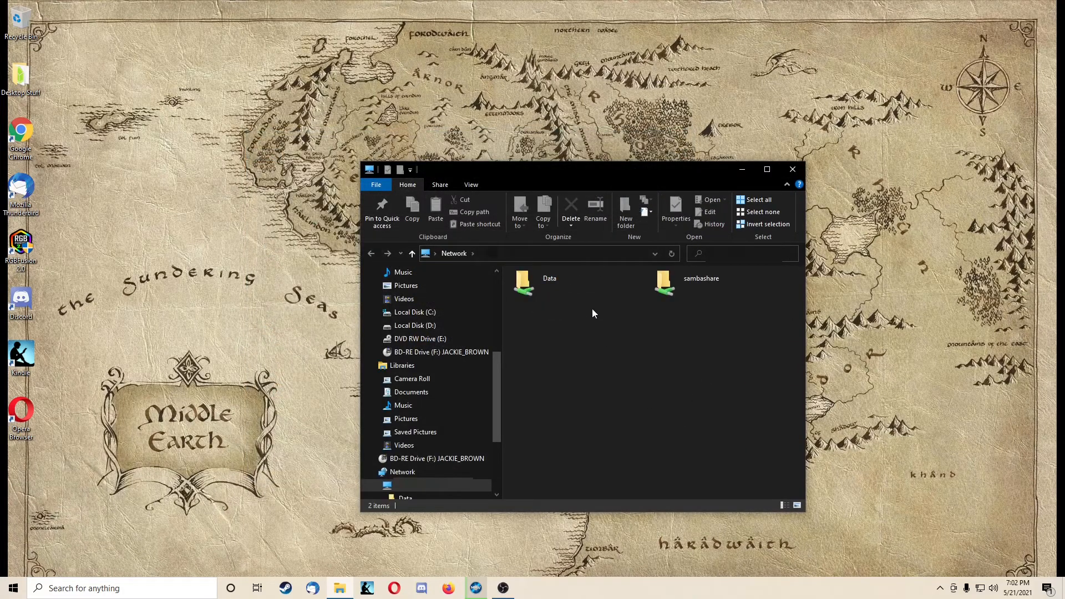
# Step: Open the Data share on the server and select the Beans Galore video
pyautogui.scroll(5, 425, 400)
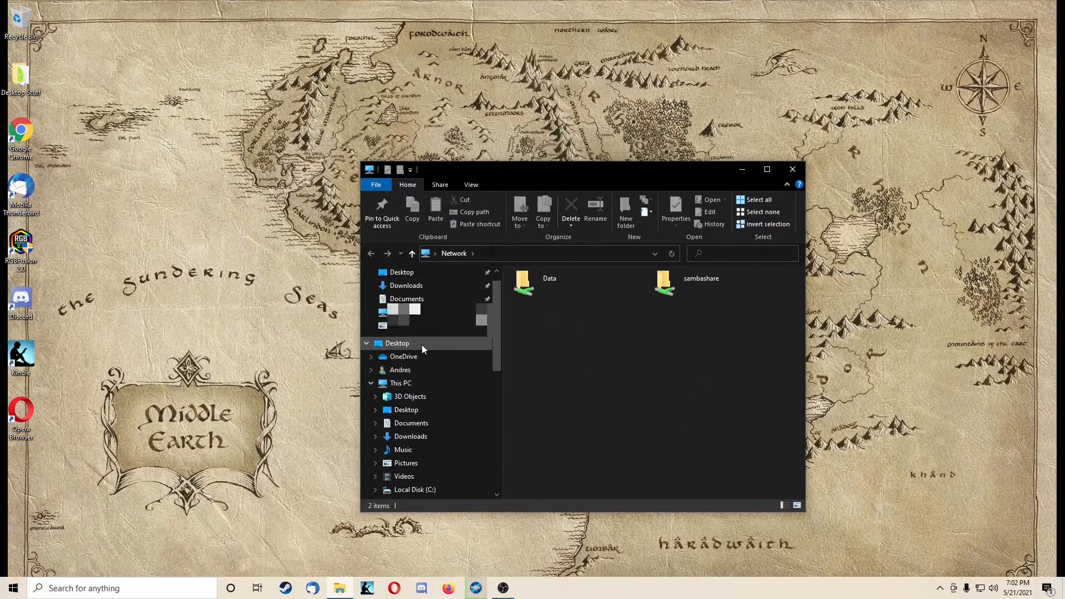
pyautogui.scroll(-6, 433, 377)
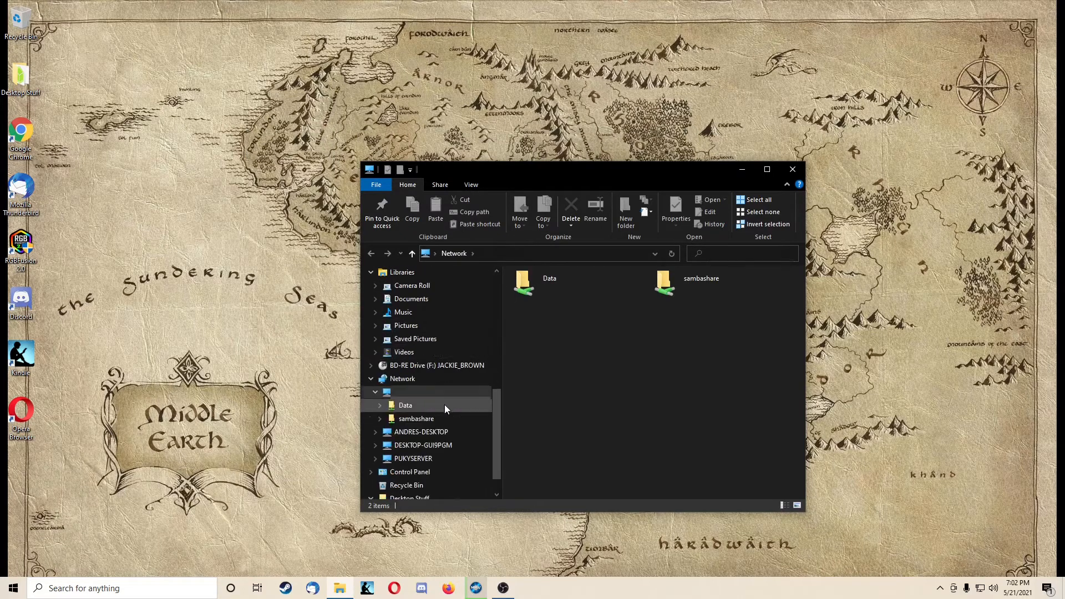
pyautogui.click(539, 282)
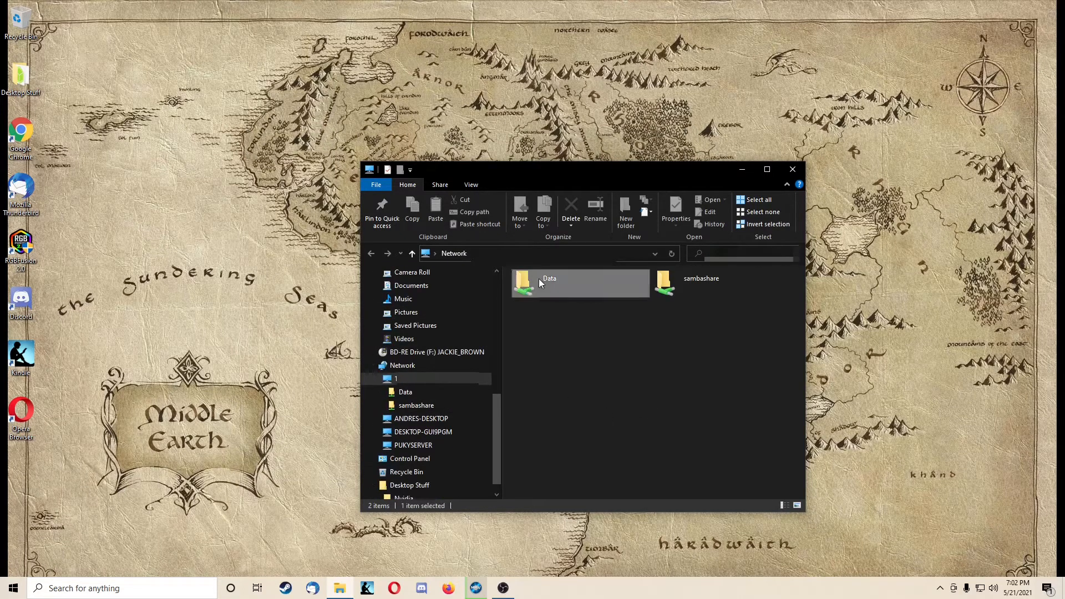
pyautogui.doubleClick(539, 283)
pyautogui.click(552, 314)
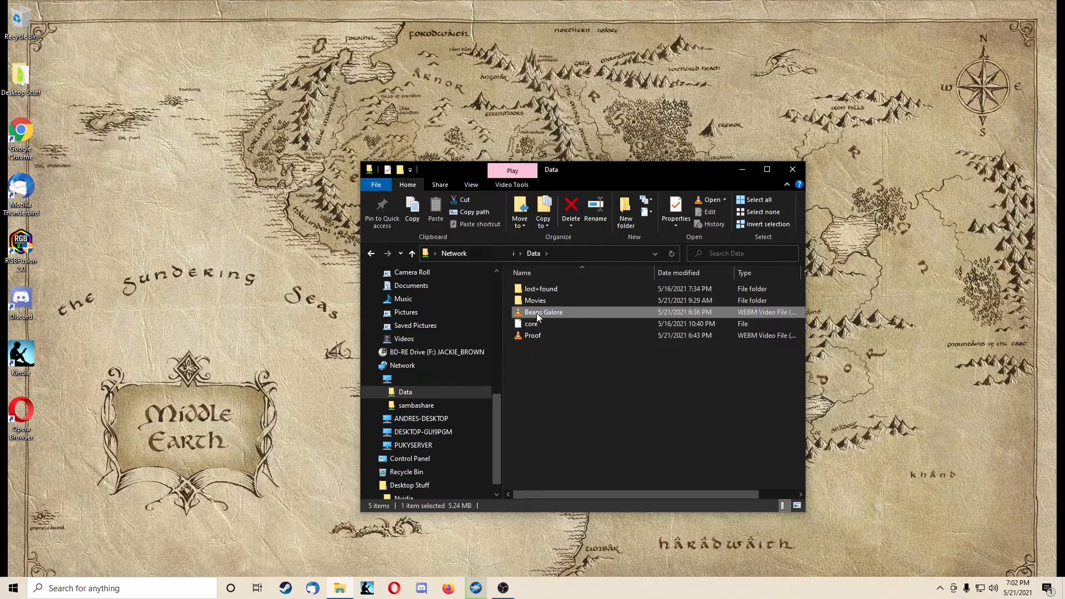
# Step: Play Proof.webm from the Data share in VLC, skip ahead to near its end, and close the player
pyautogui.click(542, 334)
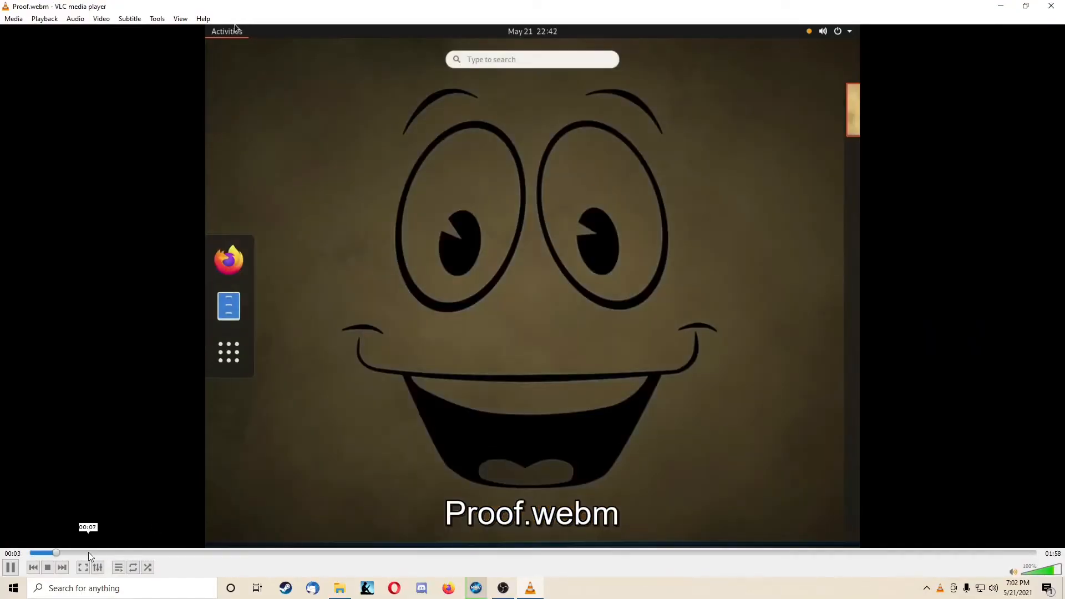
pyautogui.moveTo(88, 553); pyautogui.dragTo(909, 552)
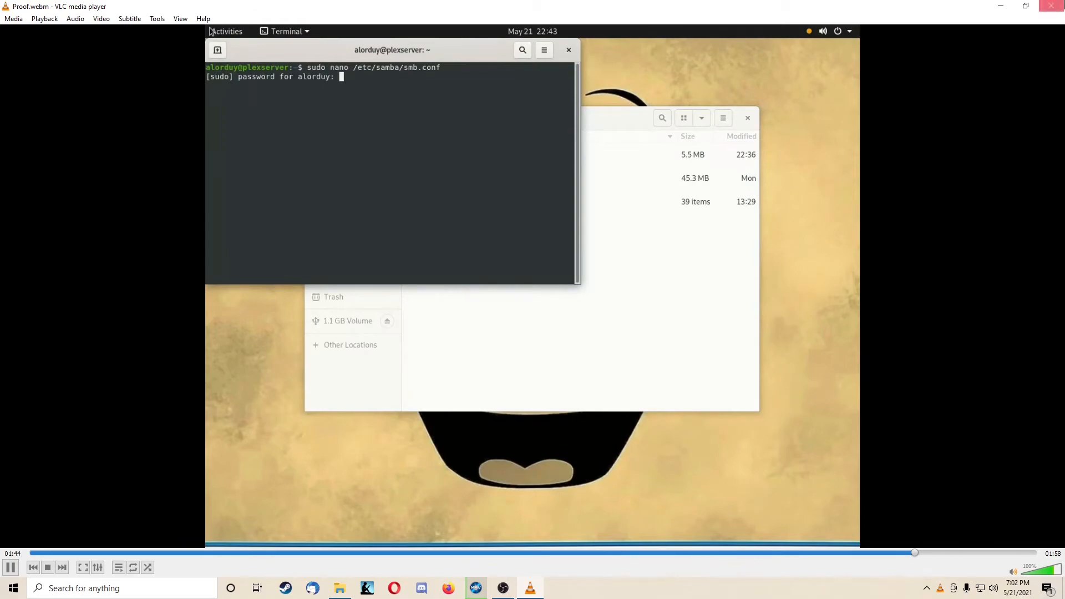
pyautogui.click(1052, 5)
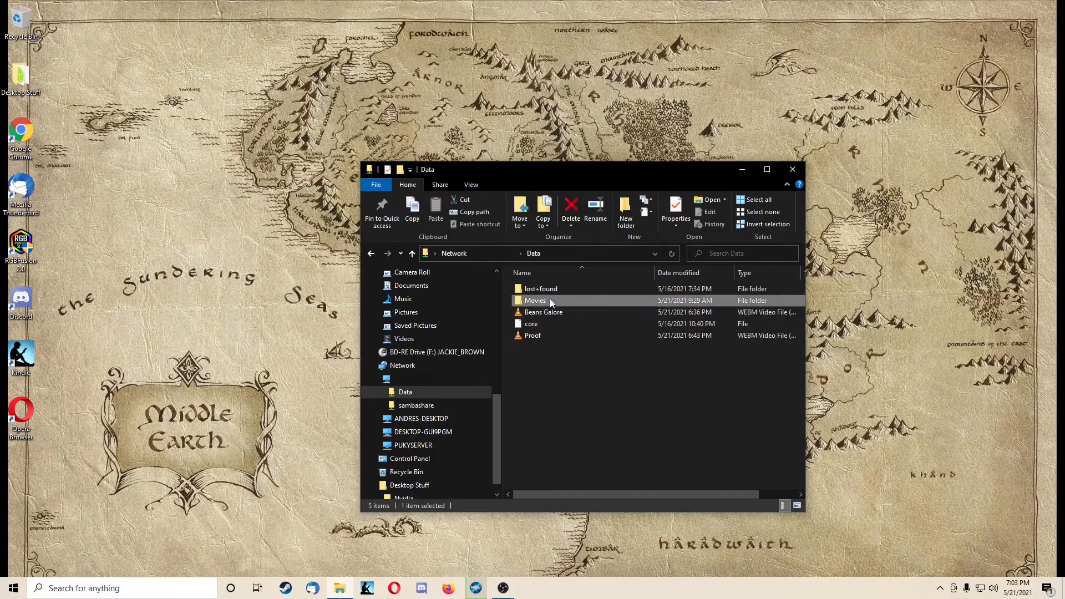
# Step: View the general properties of the Data network share and close them
pyautogui.rightClick(550, 299)
pyautogui.click(527, 430)
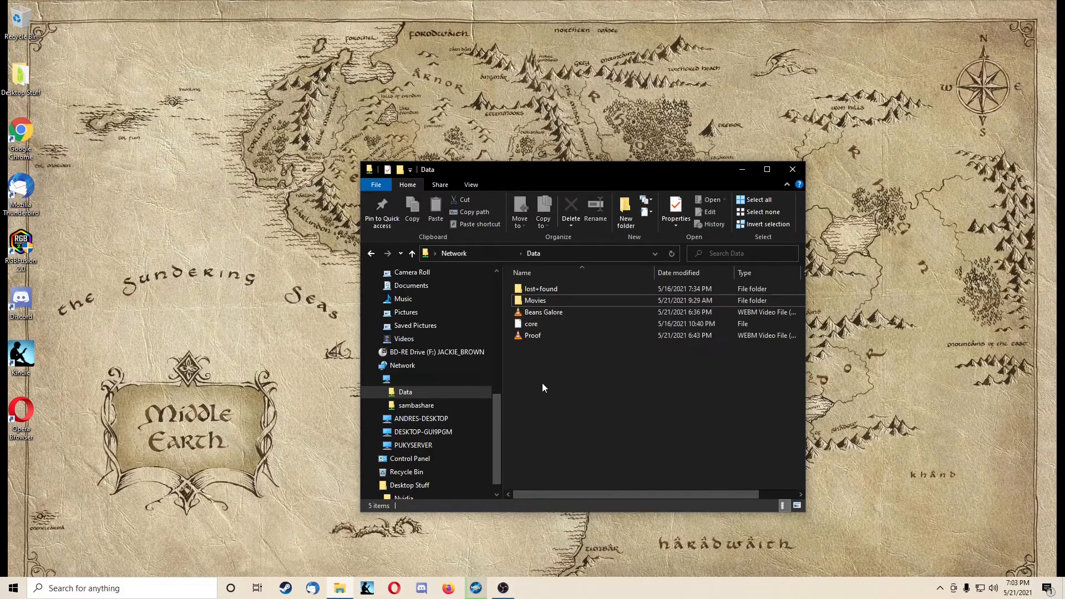
pyautogui.rightClick(550, 301)
pyautogui.click(585, 422)
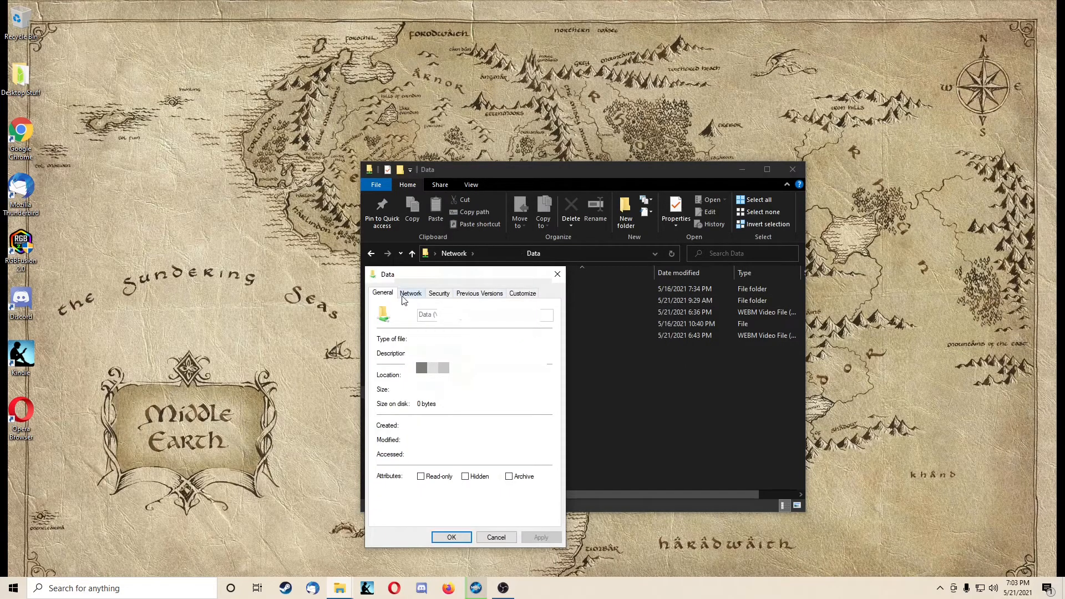
pyautogui.click(558, 274)
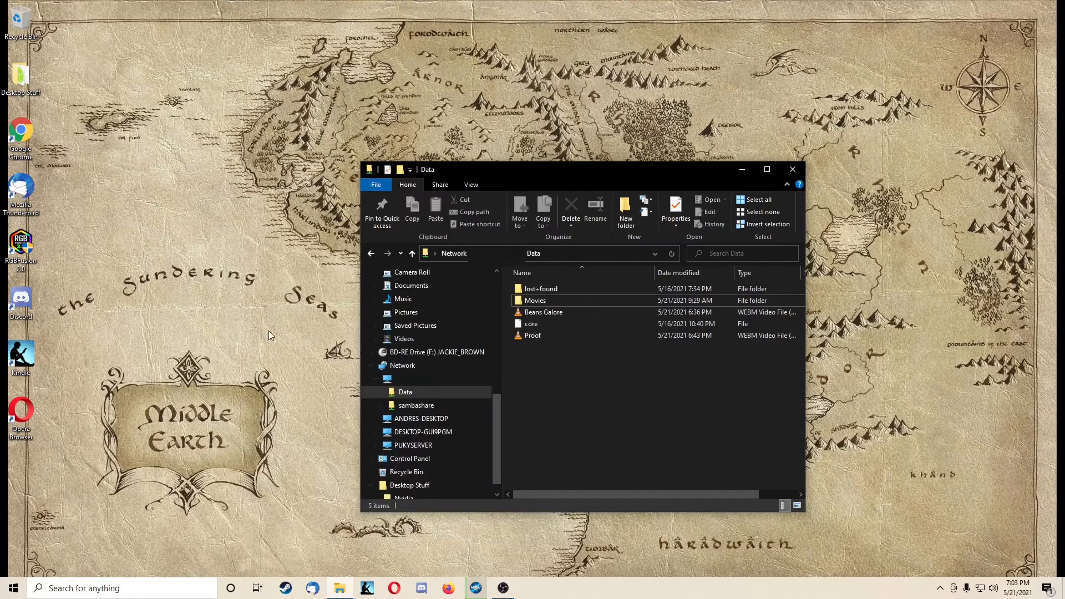
pyautogui.click(268, 331)
# Step: Open Firefox and go to the Plex server's web address
pyautogui.click(447, 589)
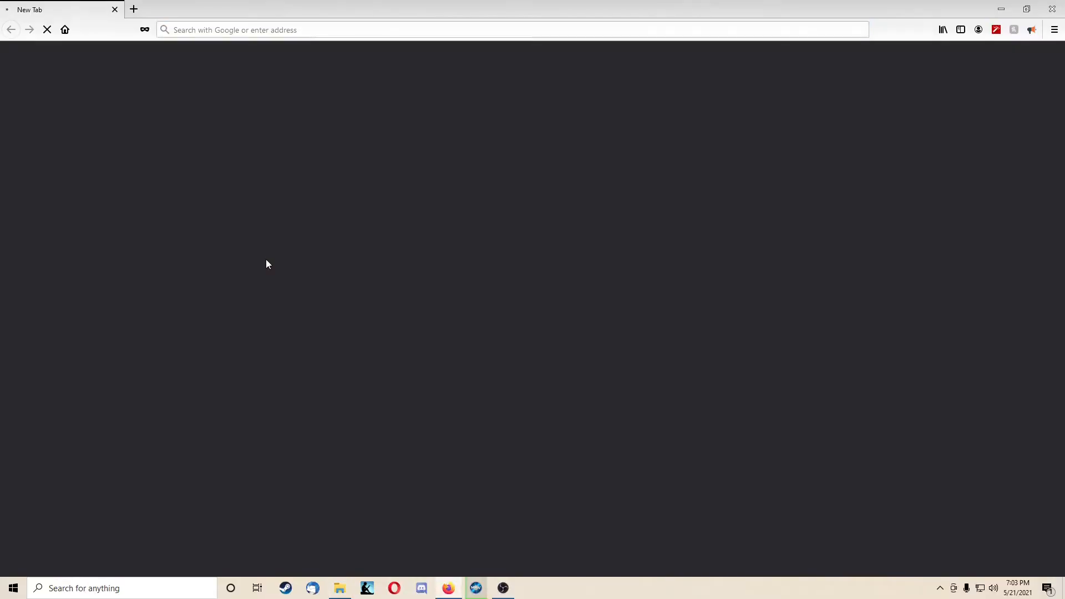
pyautogui.click(252, 31)
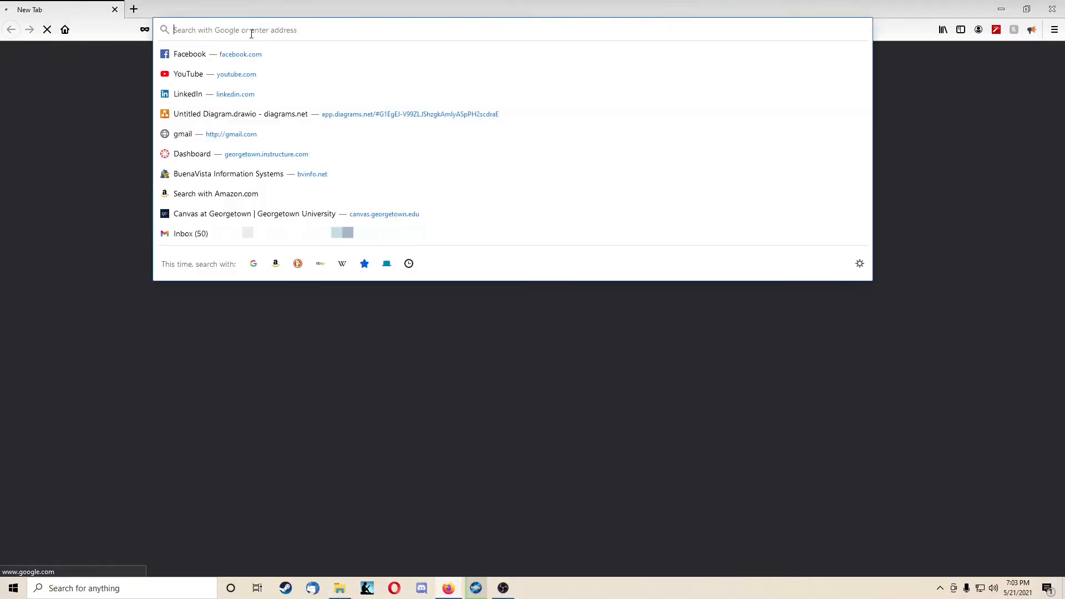
pyautogui.write('...')
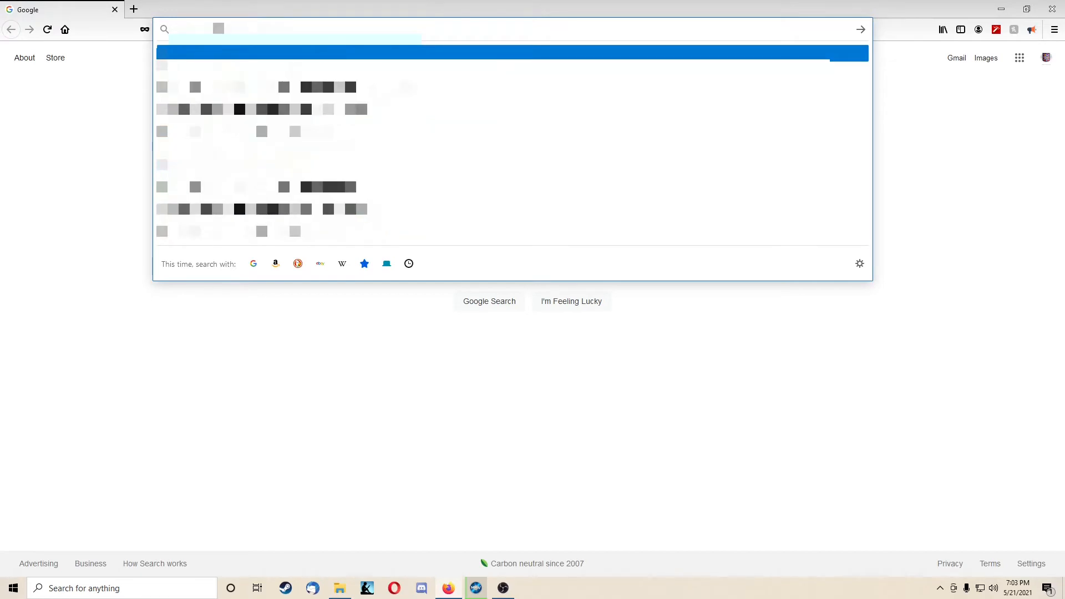
pyautogui.write('...')
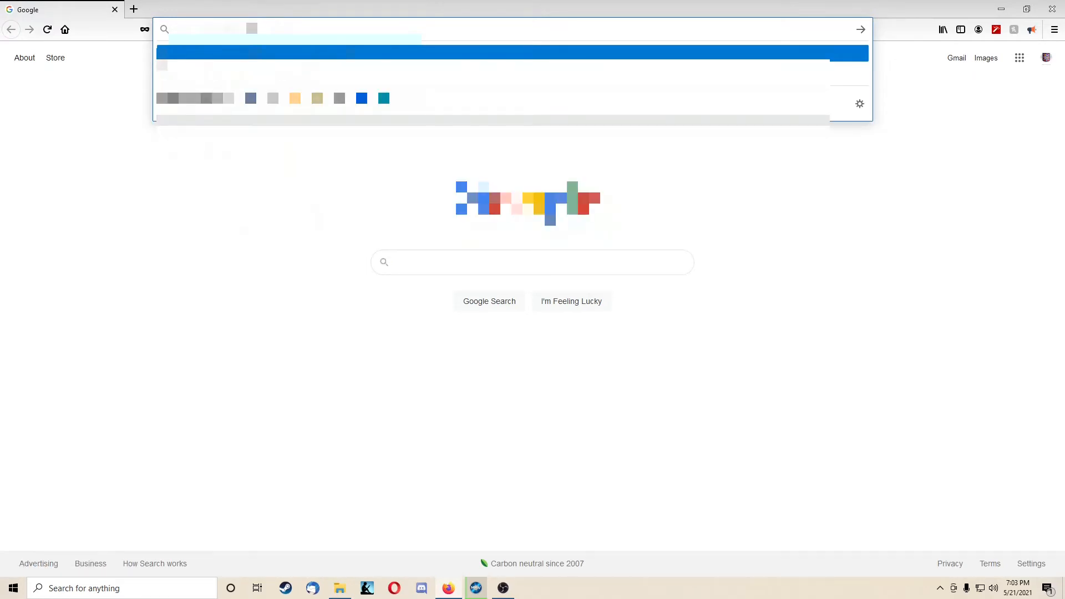
pyautogui.write('...')
pyautogui.moveTo(214, 29); pyautogui.dragTo(303, 29)
pyautogui.press('BackSpace')
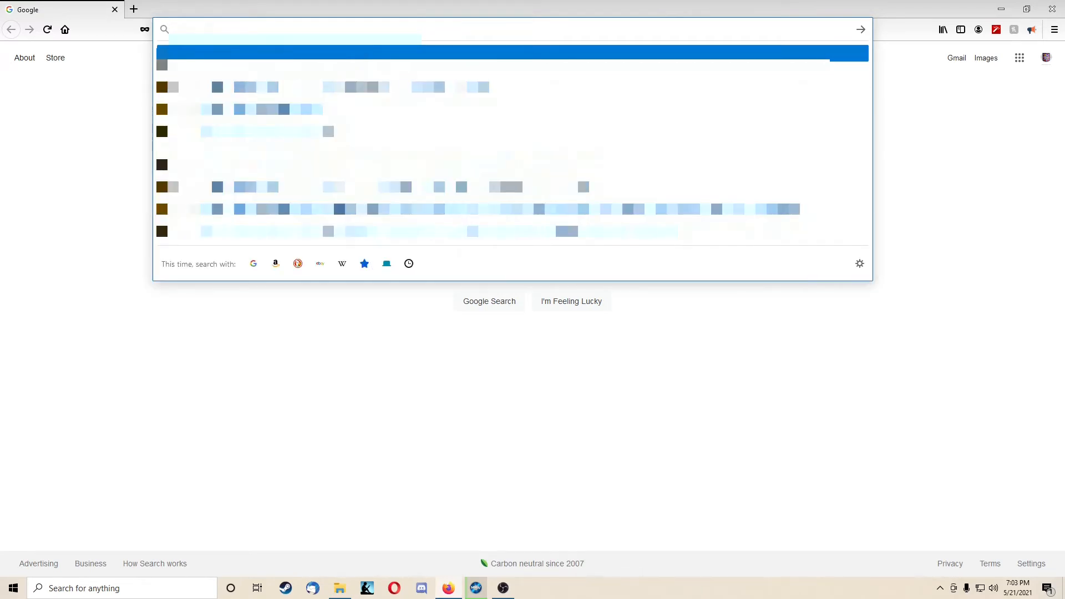
pyautogui.write('......')
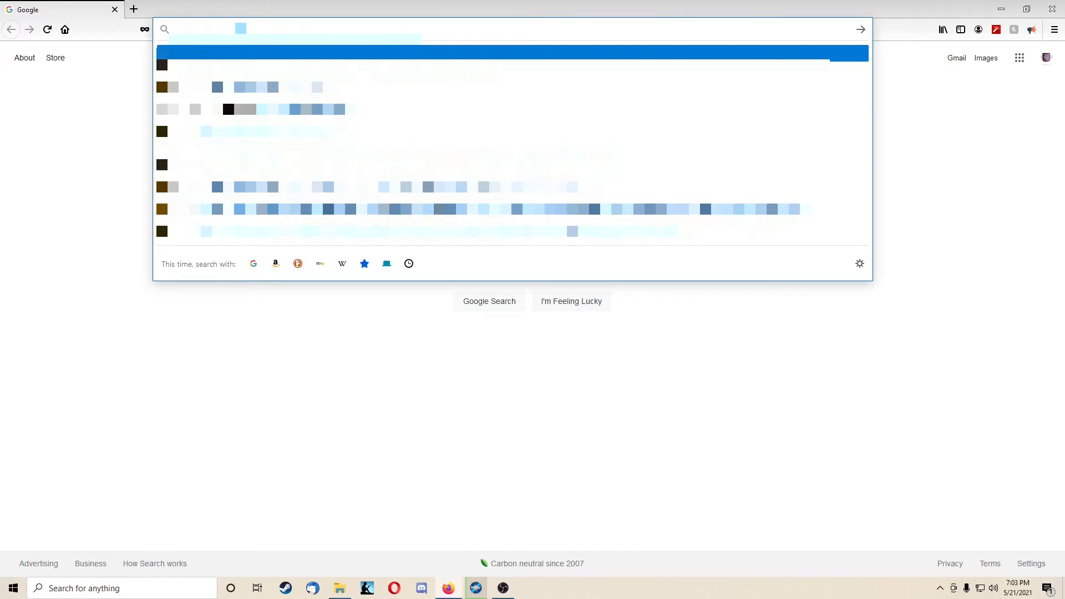
pyautogui.write('...')
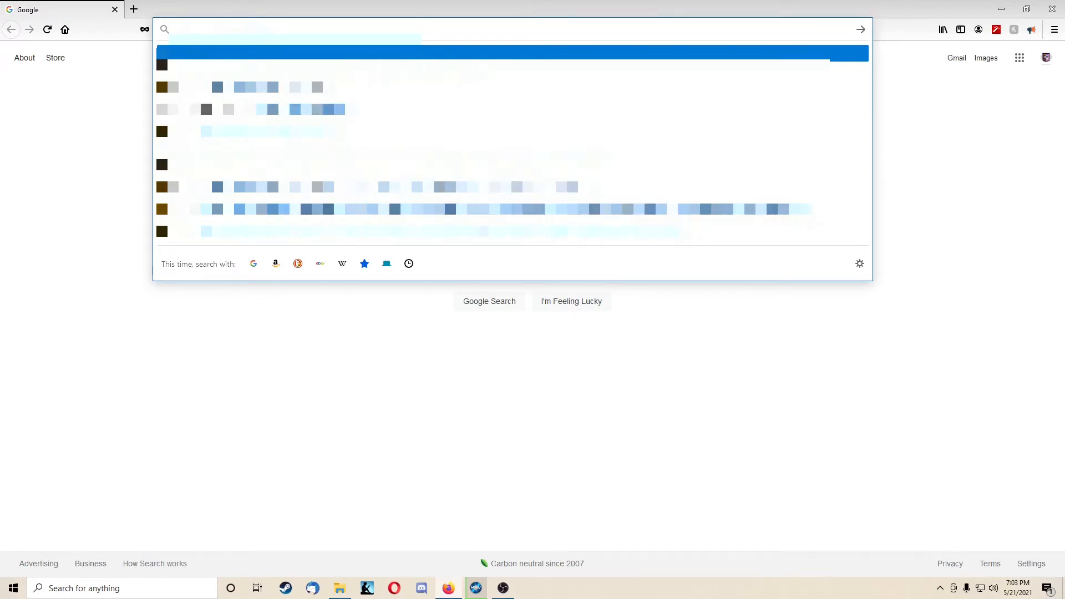
pyautogui.press('Return')
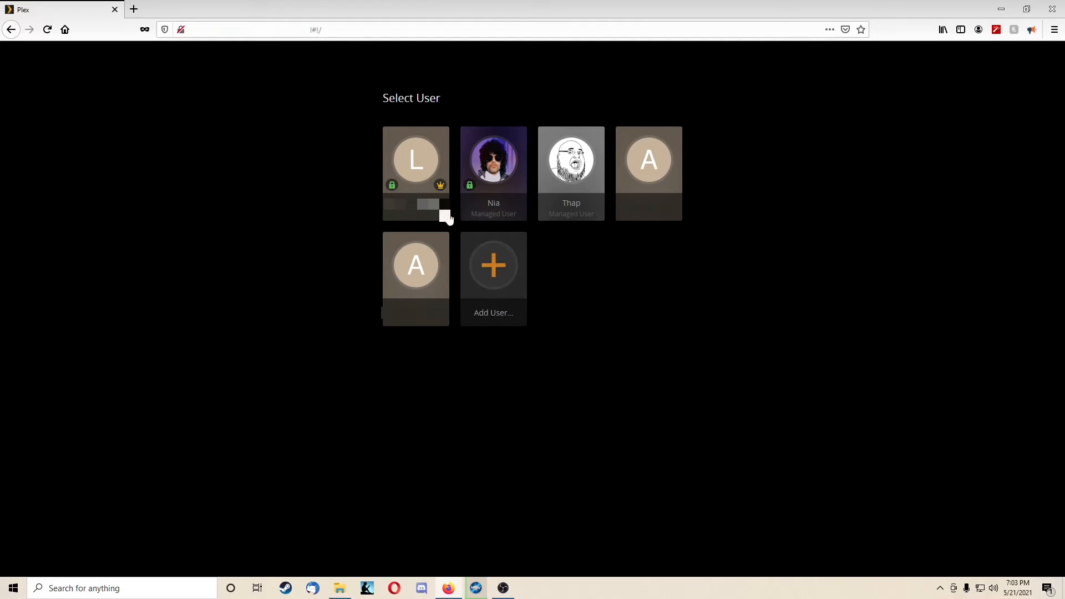
# Step: Sign in to Plex as the owner account with its PIN, and open the server's Movies library
pyautogui.click(416, 167)
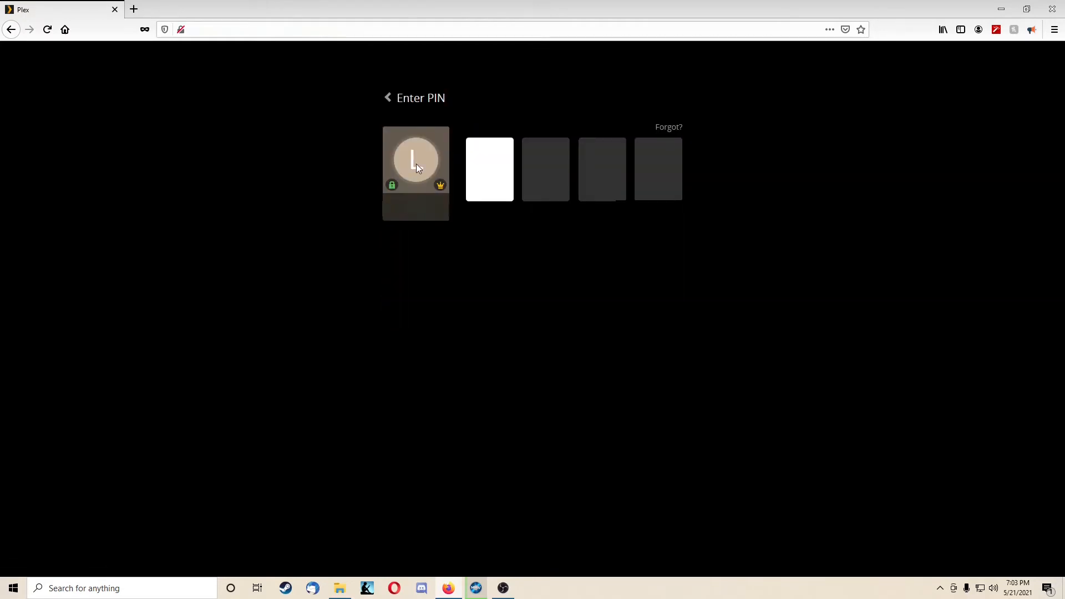
pyautogui.write('****')
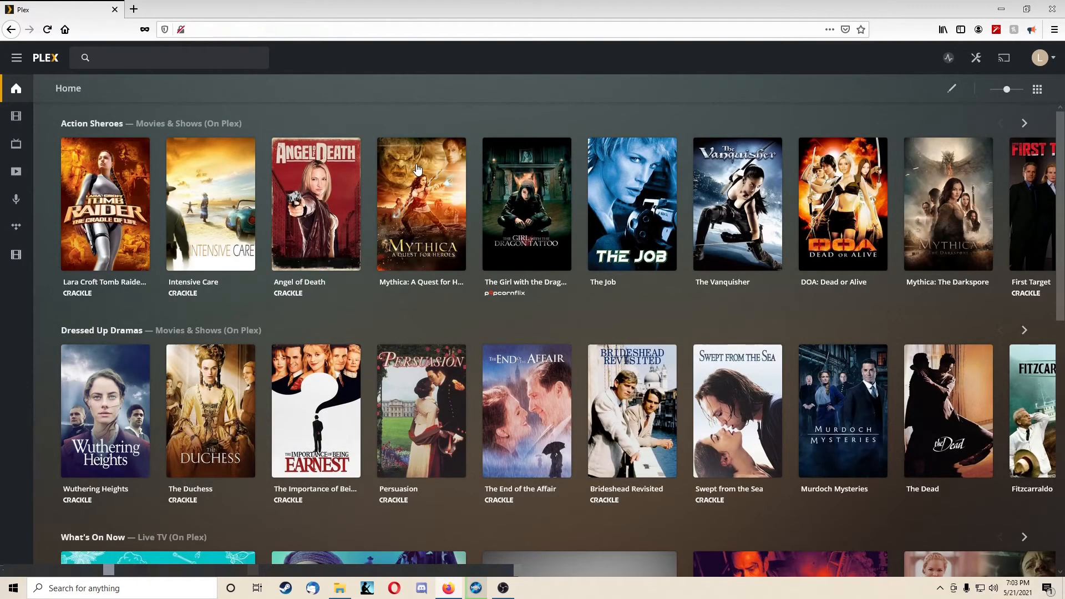
pyautogui.click(19, 266)
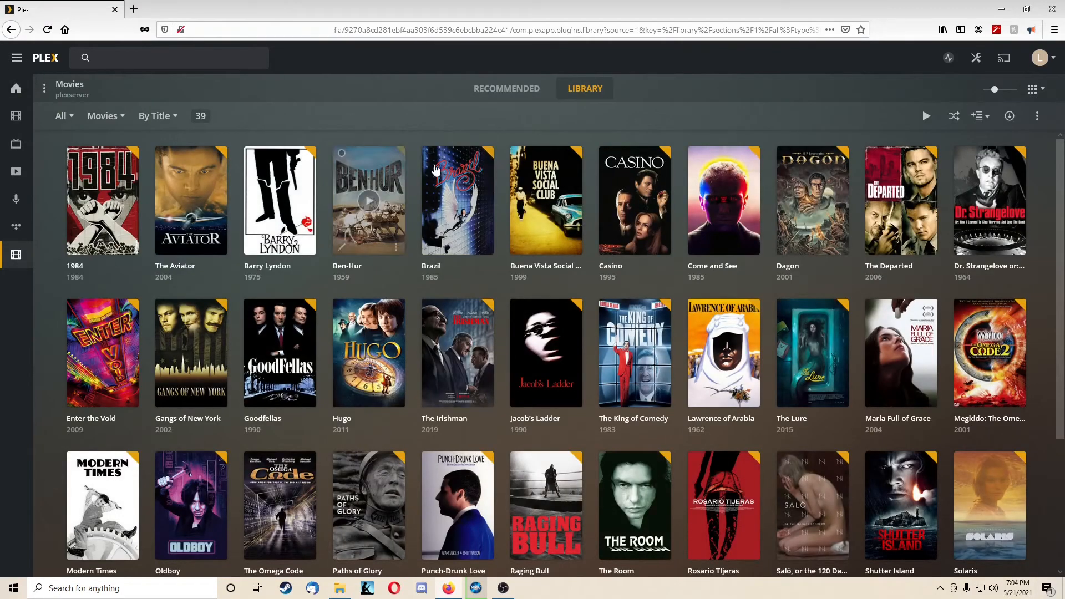
# Step: Browse the movies in the library and open the plexserver dashboard
pyautogui.scroll(-3, 544, 200)
pyautogui.scroll(3, 544, 200)
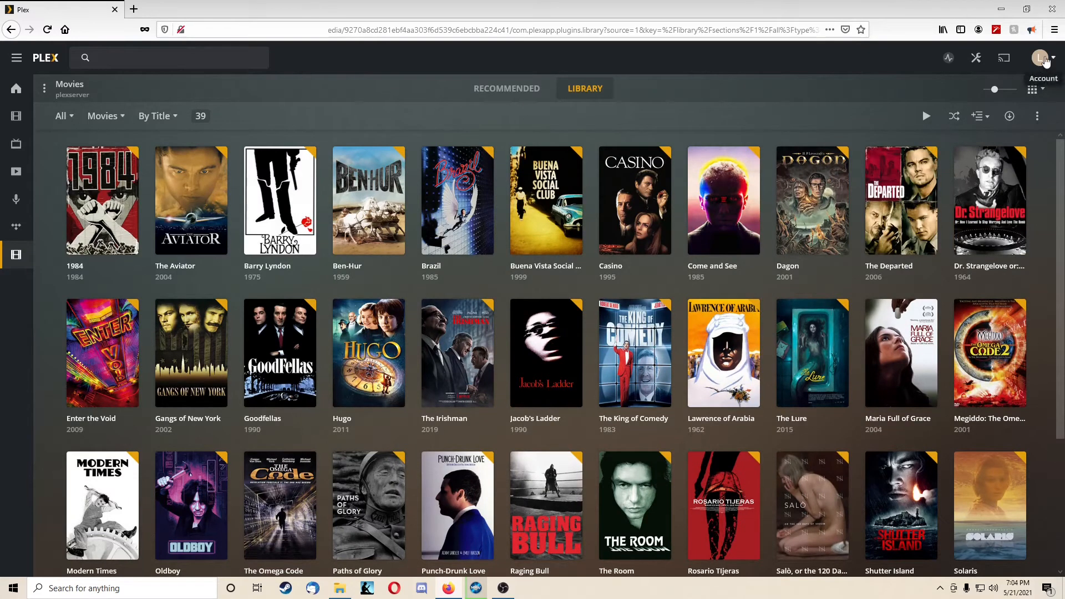
pyautogui.click(949, 59)
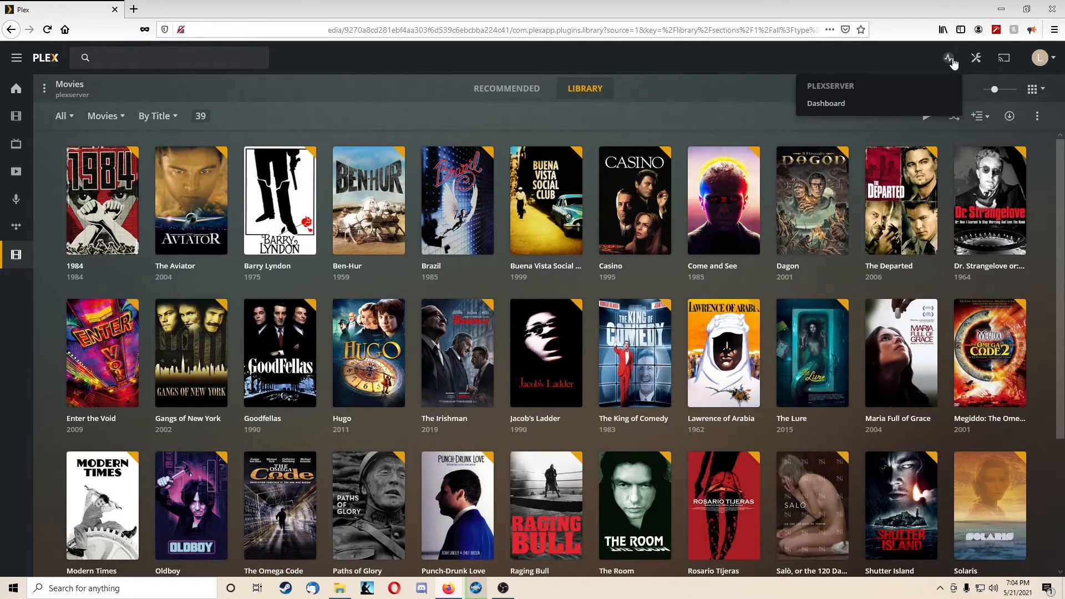
pyautogui.click(810, 103)
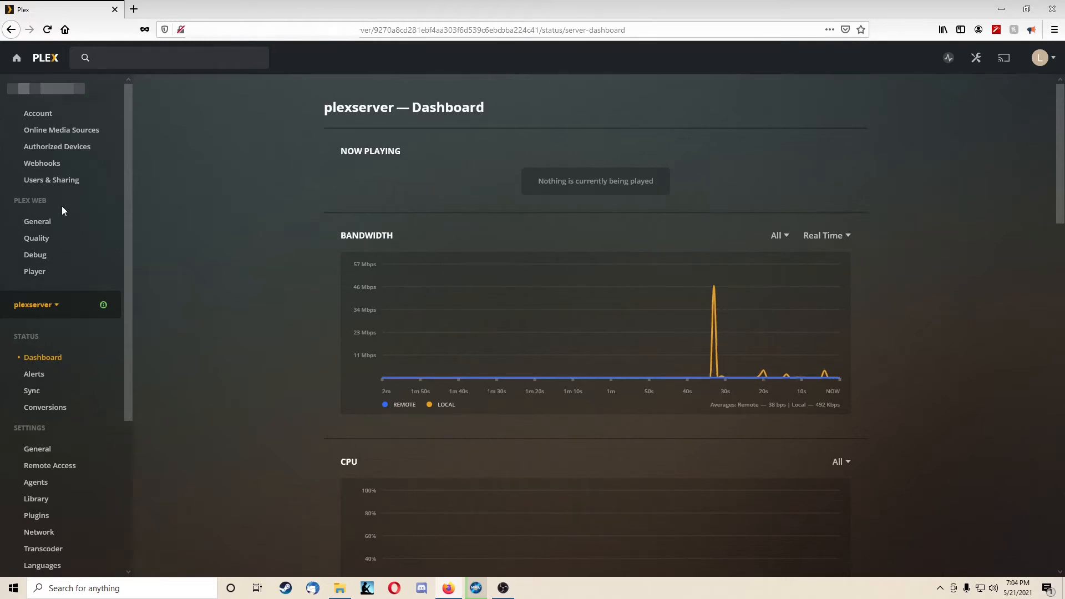
# Step: View the server's Library settings, and open the page for managing its libraries
pyautogui.scroll(-1, 61, 377)
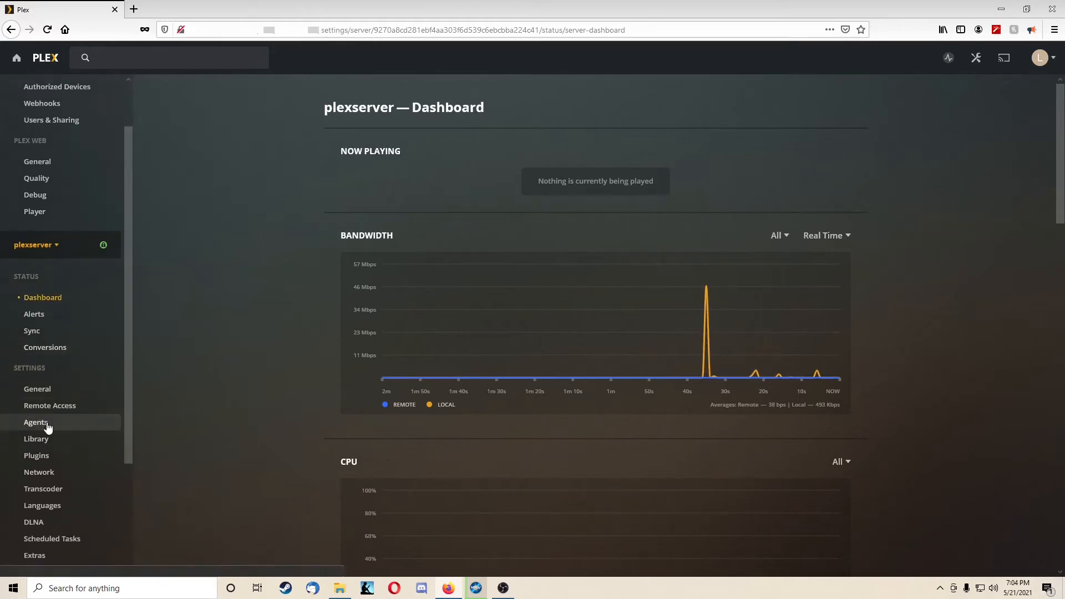
pyautogui.click(47, 441)
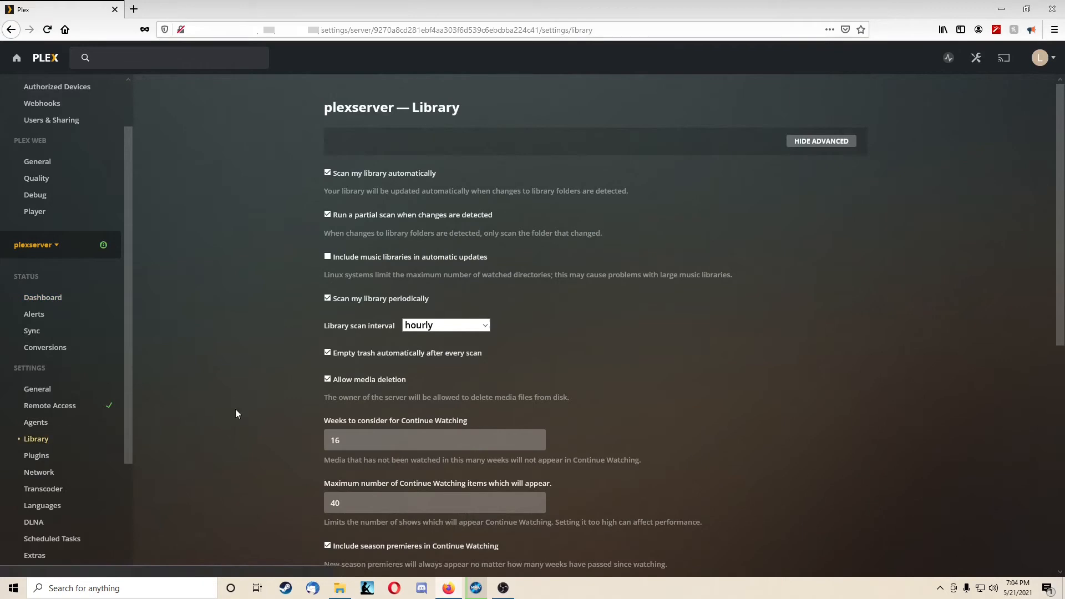
pyautogui.scroll(-7, 235, 408)
pyautogui.click(70, 480)
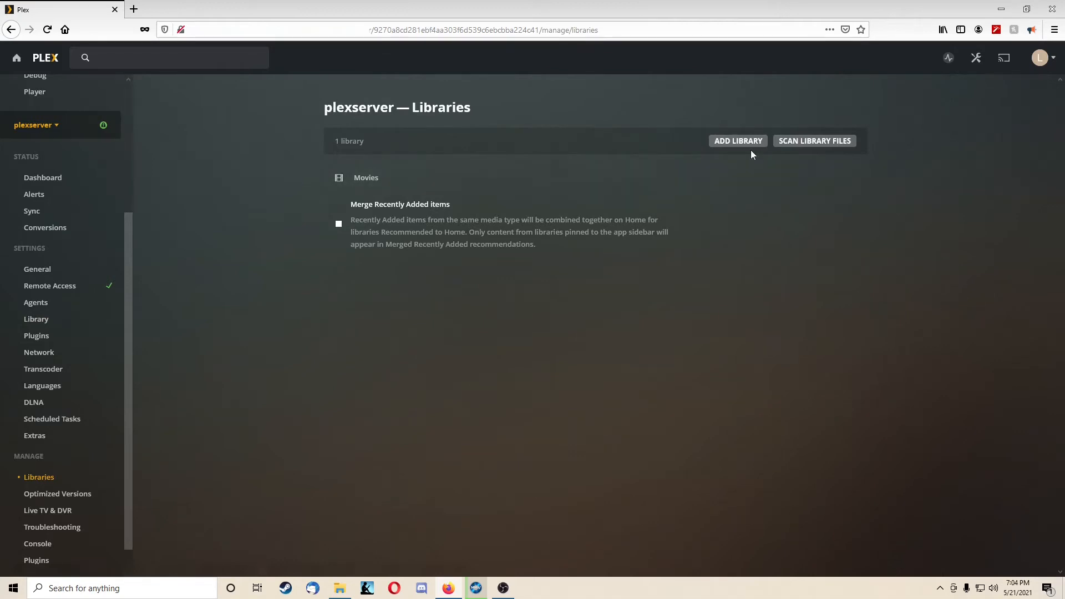
pyautogui.click(738, 145)
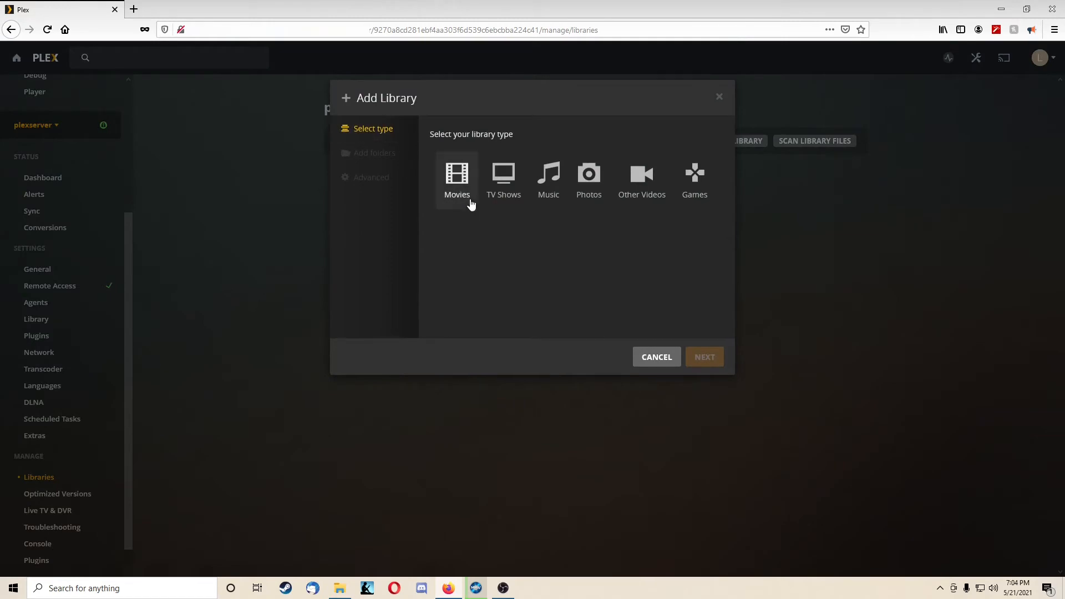
pyautogui.click(456, 183)
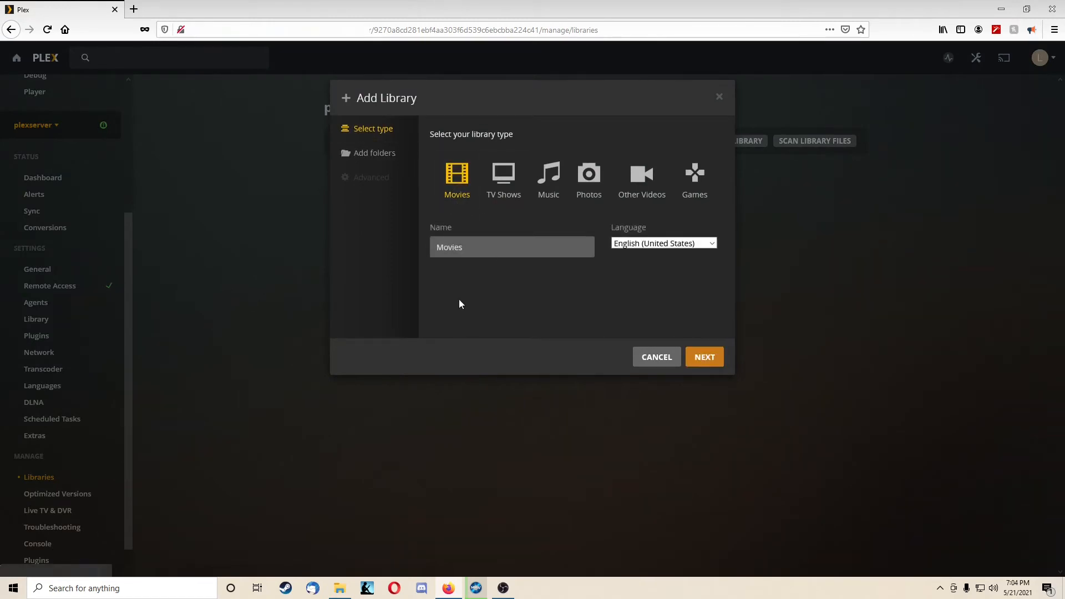
pyautogui.click(541, 247)
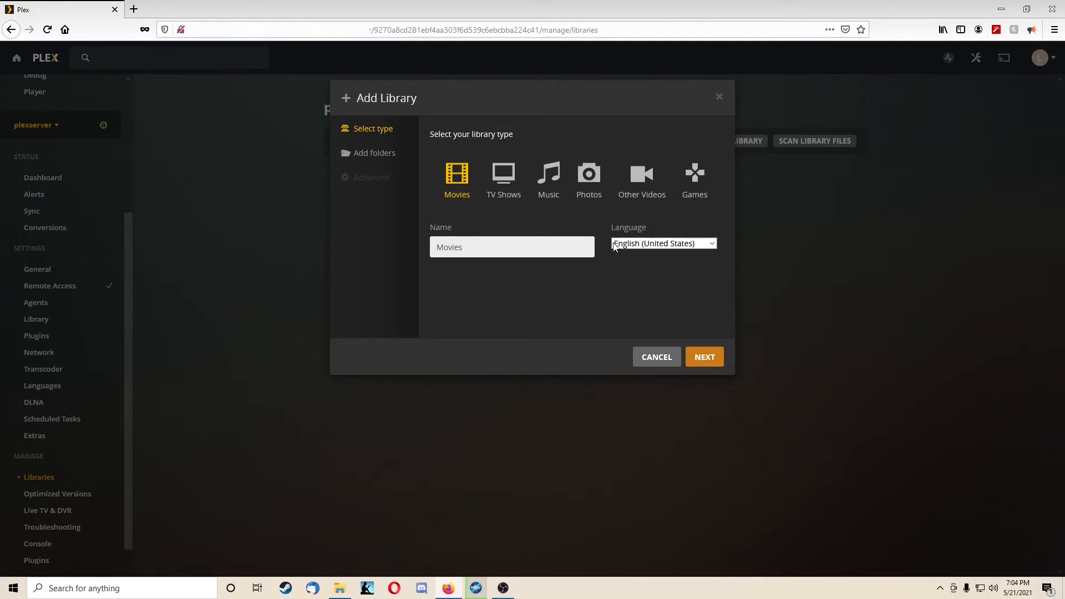
pyautogui.click(704, 360)
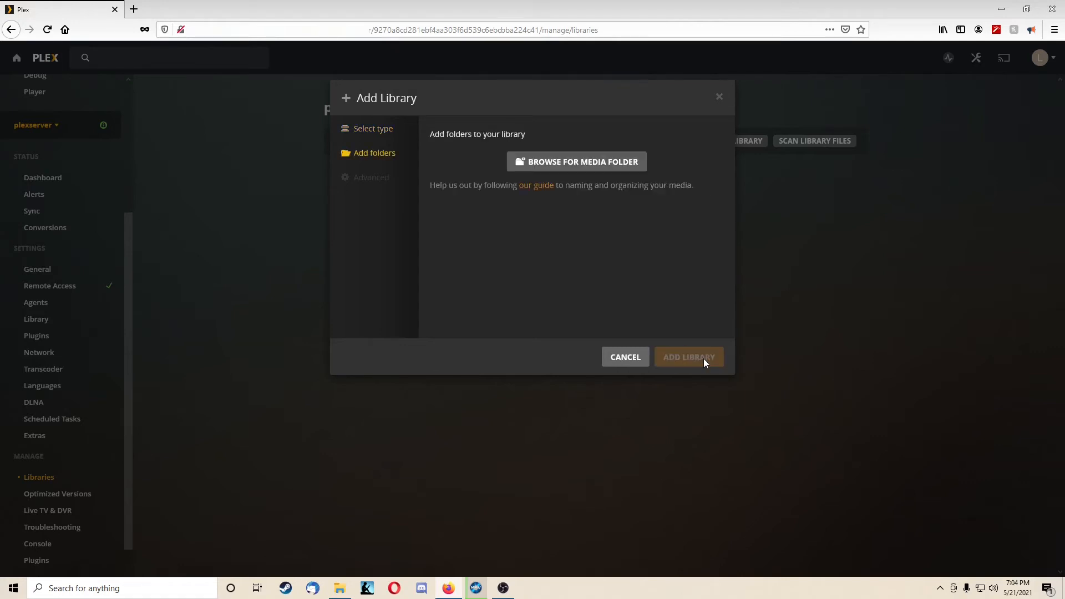
pyautogui.click(625, 357)
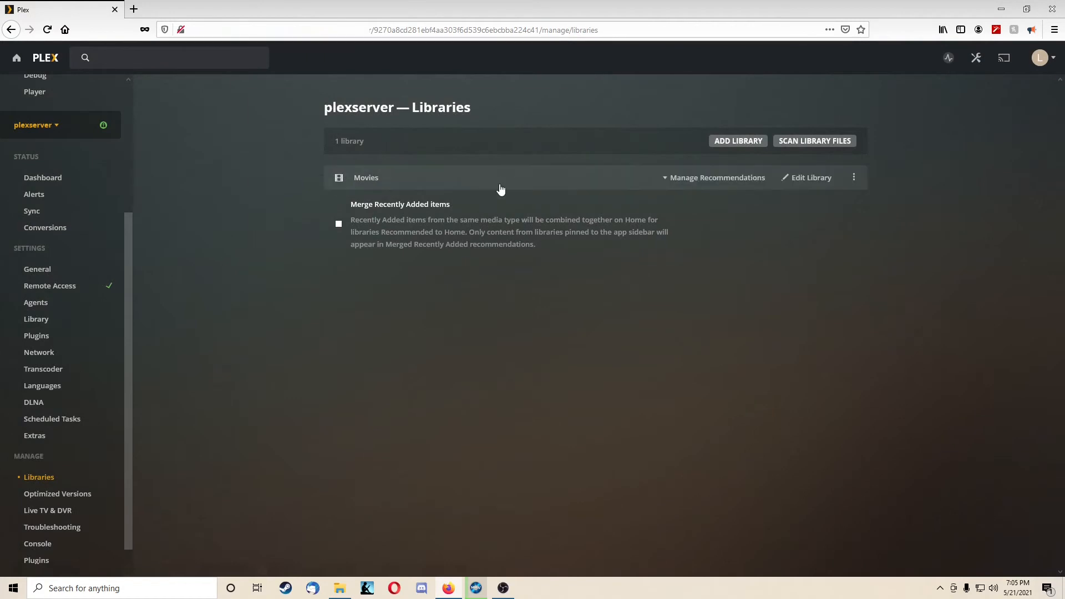
# Step: View the media folders assigned to the existing Movies library and close its editor without saving
pyautogui.click(804, 177)
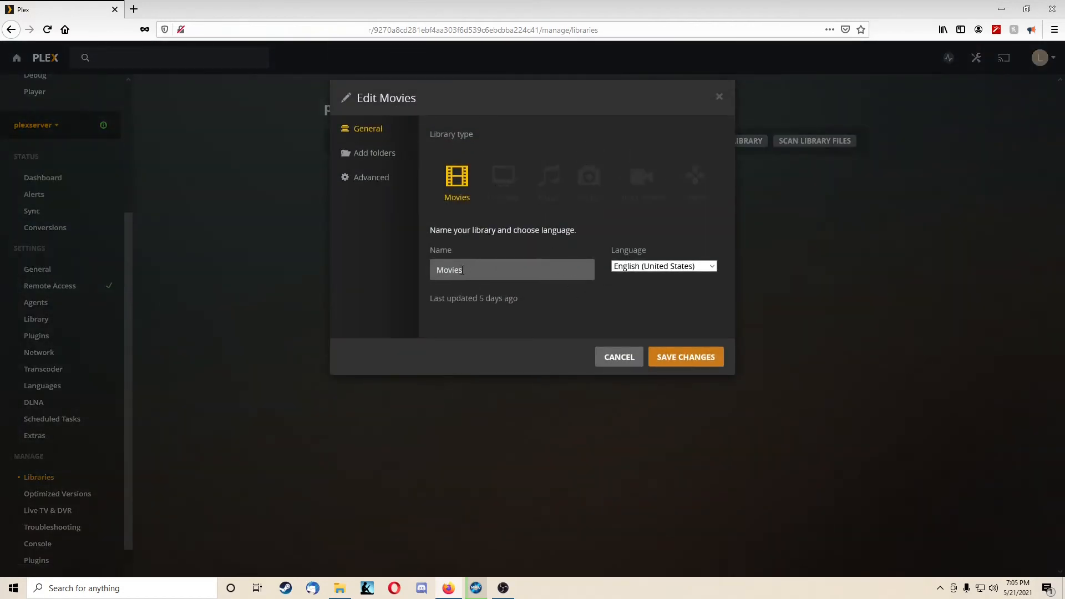
pyautogui.click(363, 157)
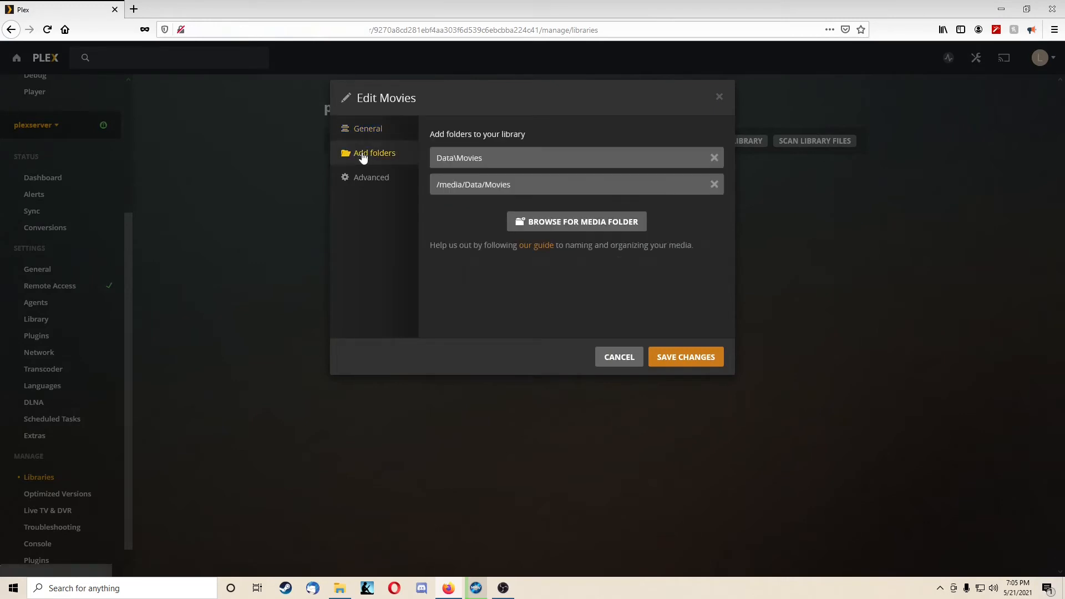
pyautogui.click(523, 160)
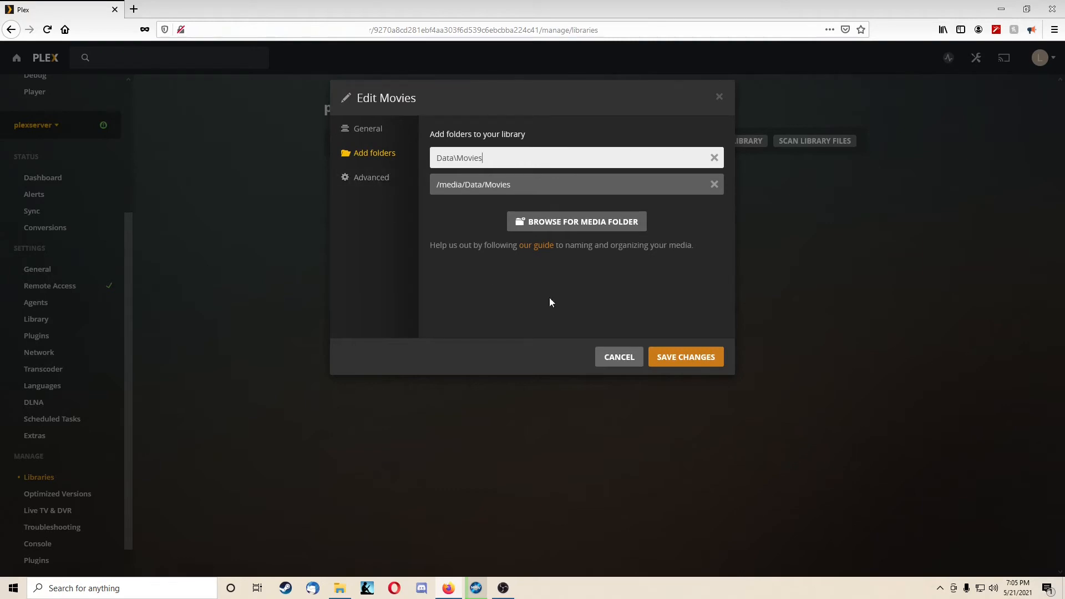
pyautogui.click(612, 361)
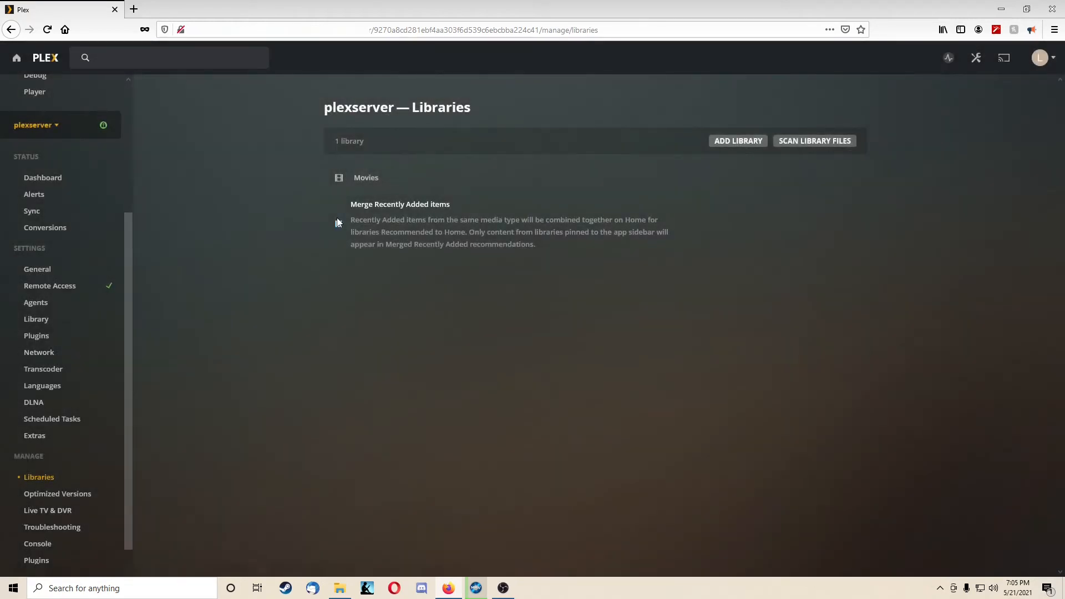
pyautogui.click(733, 141)
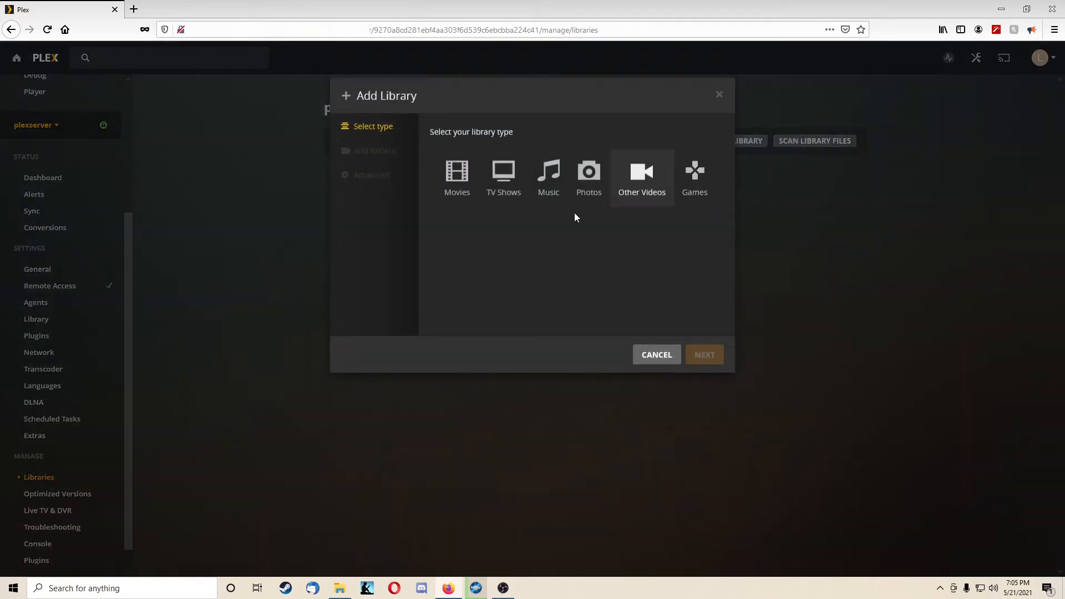
pyautogui.click(473, 189)
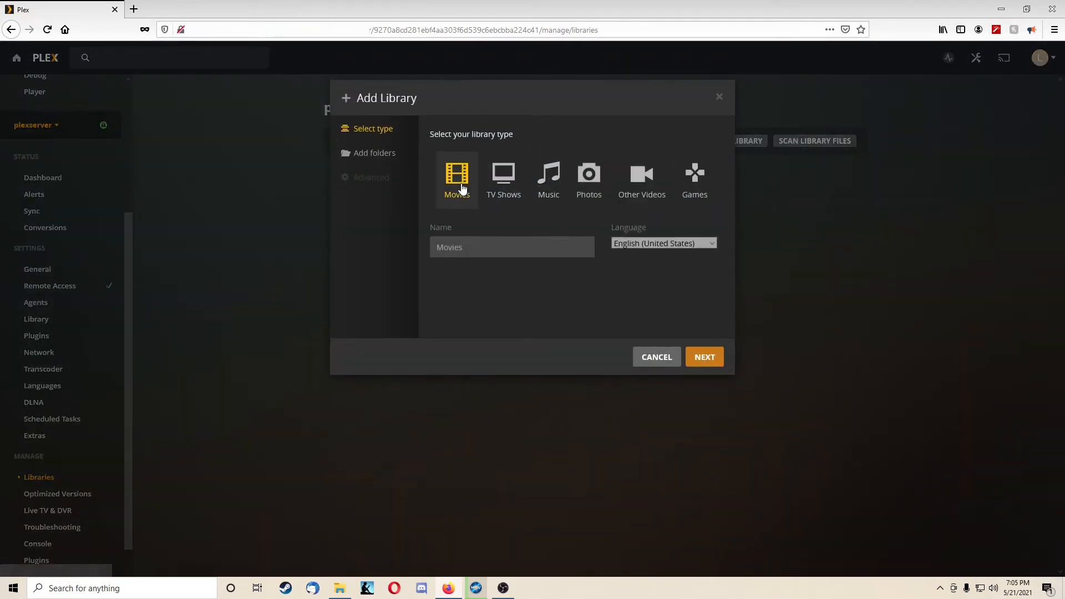
pyautogui.click(698, 355)
pyautogui.click(576, 161)
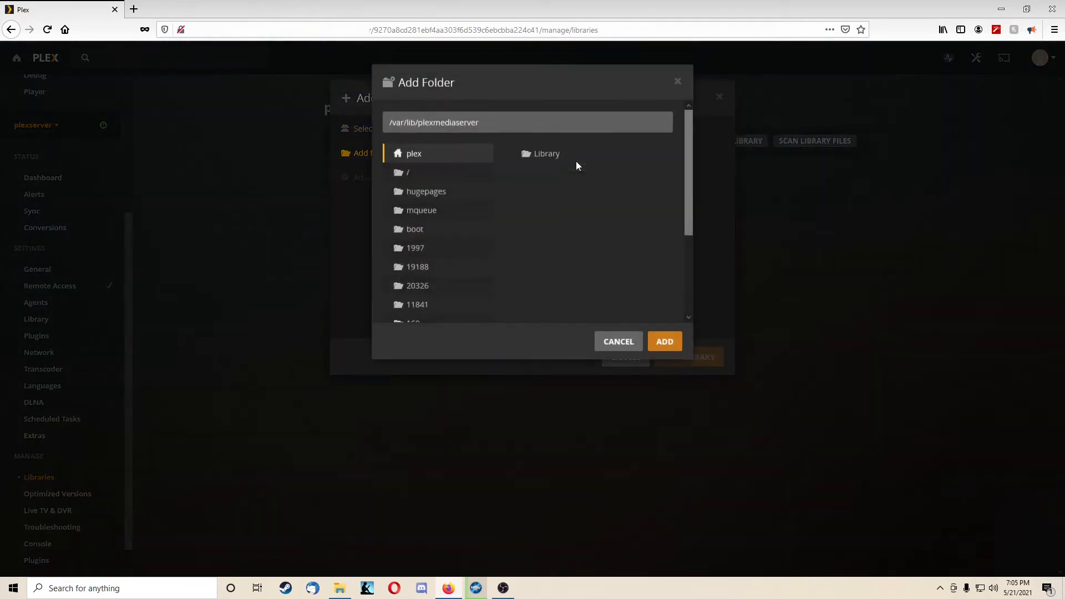
pyautogui.scroll(-3, 433, 181)
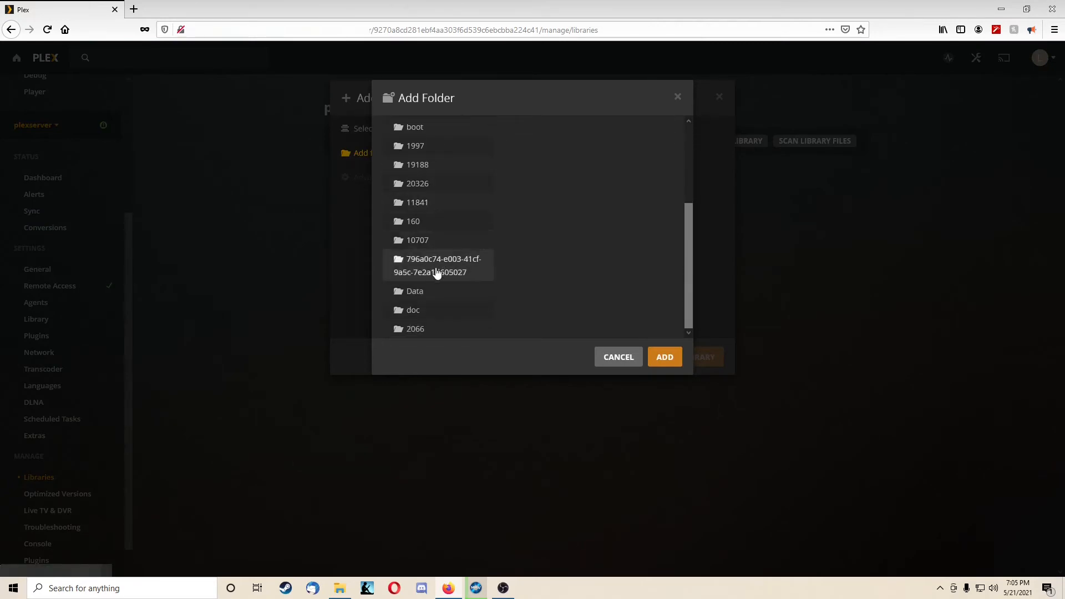
pyautogui.scroll(3, 435, 323)
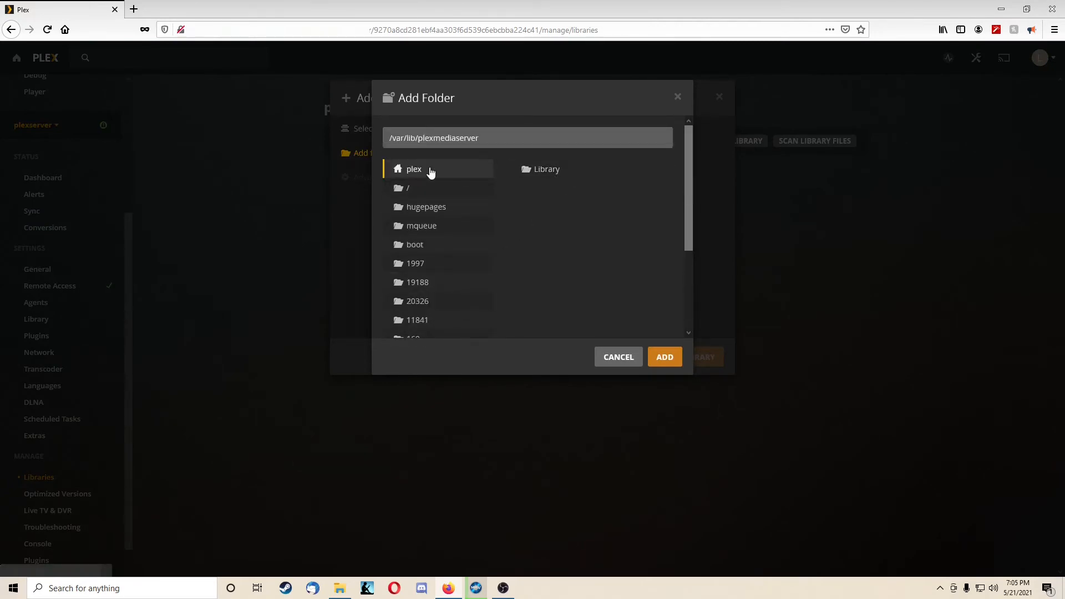
pyautogui.scroll(-2, 440, 198)
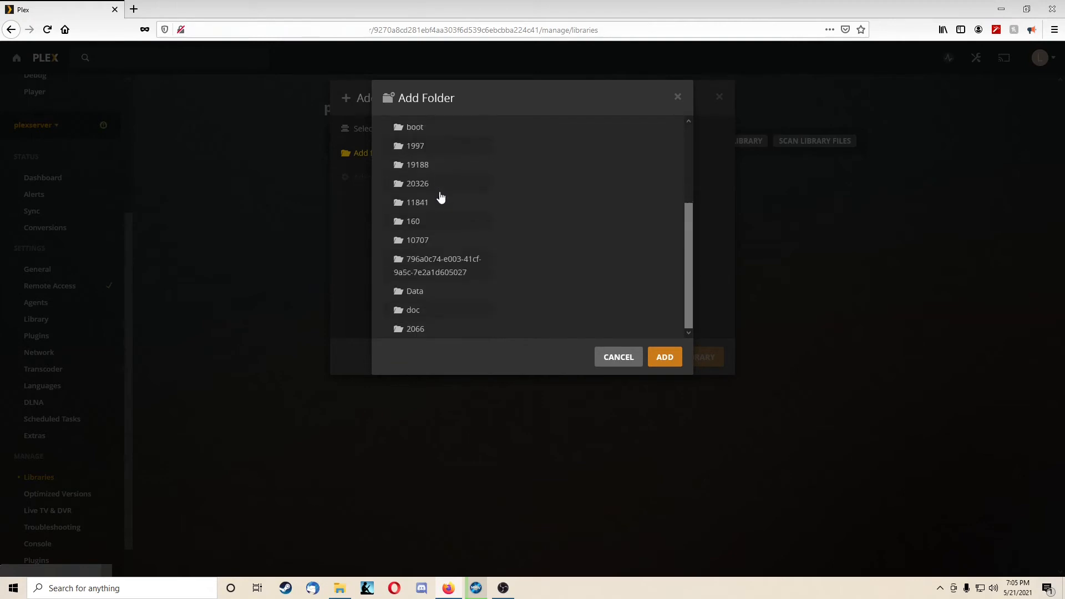
pyautogui.scroll(3, 447, 312)
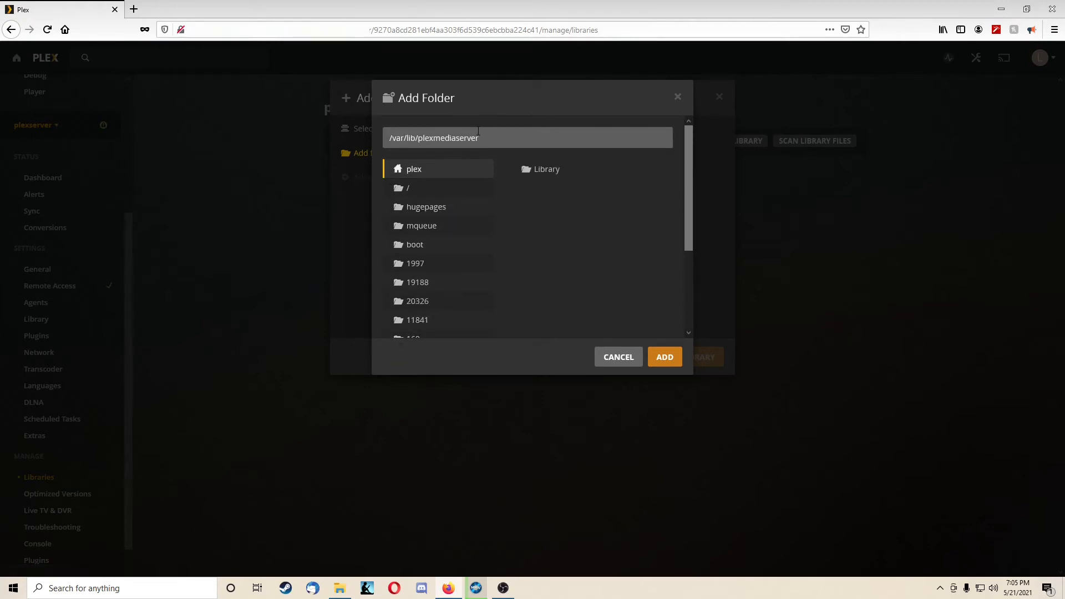
pyautogui.click(523, 133)
pyautogui.moveTo(524, 133); pyautogui.dragTo(238, 142)
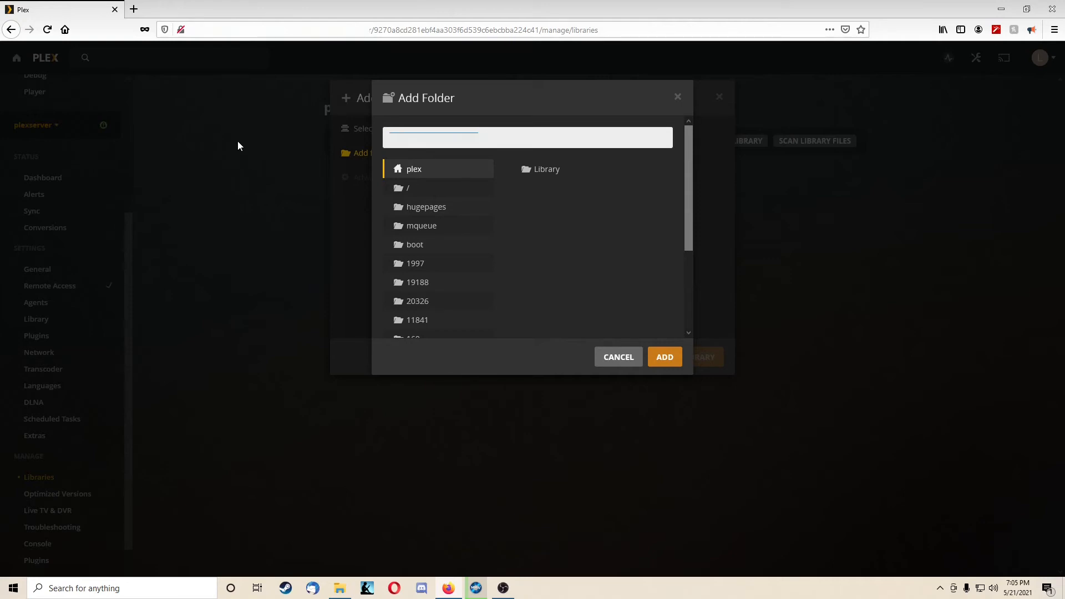
pyautogui.press('BackSpace')
pyautogui.click(621, 357)
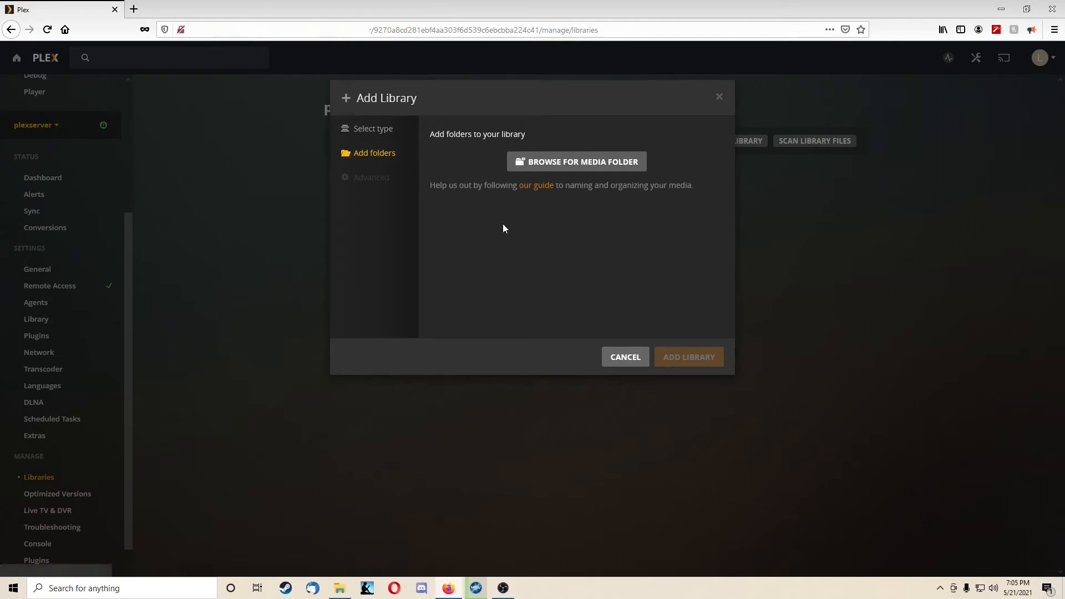
pyautogui.click(623, 357)
# Step: View the Plex Web quality settings, including the internet streaming video quality choices, and the debug settings
pyautogui.click(450, 182)
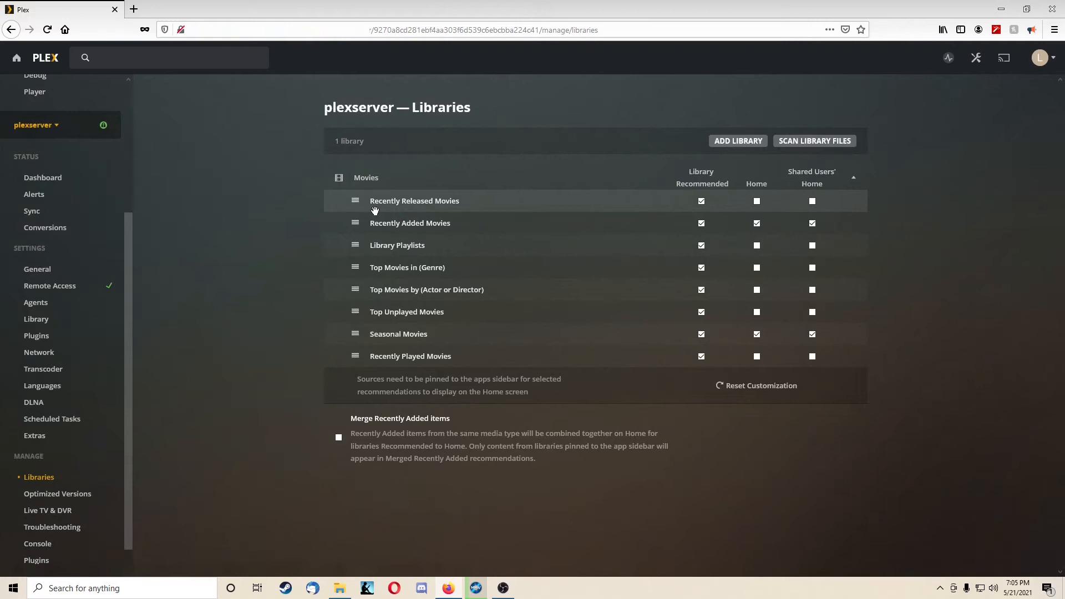
pyautogui.click(976, 58)
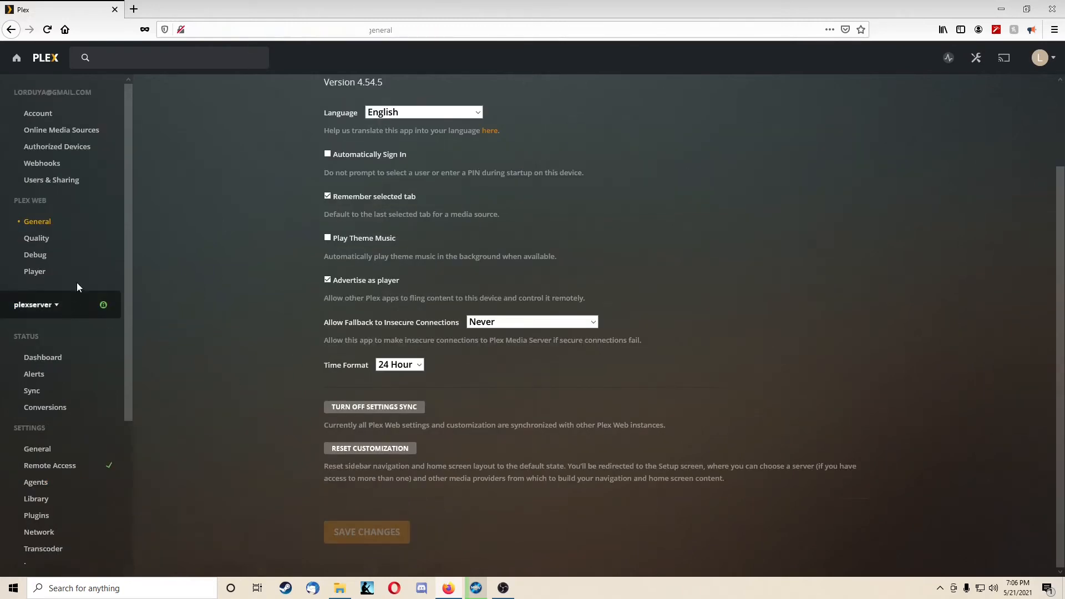
pyautogui.click(45, 238)
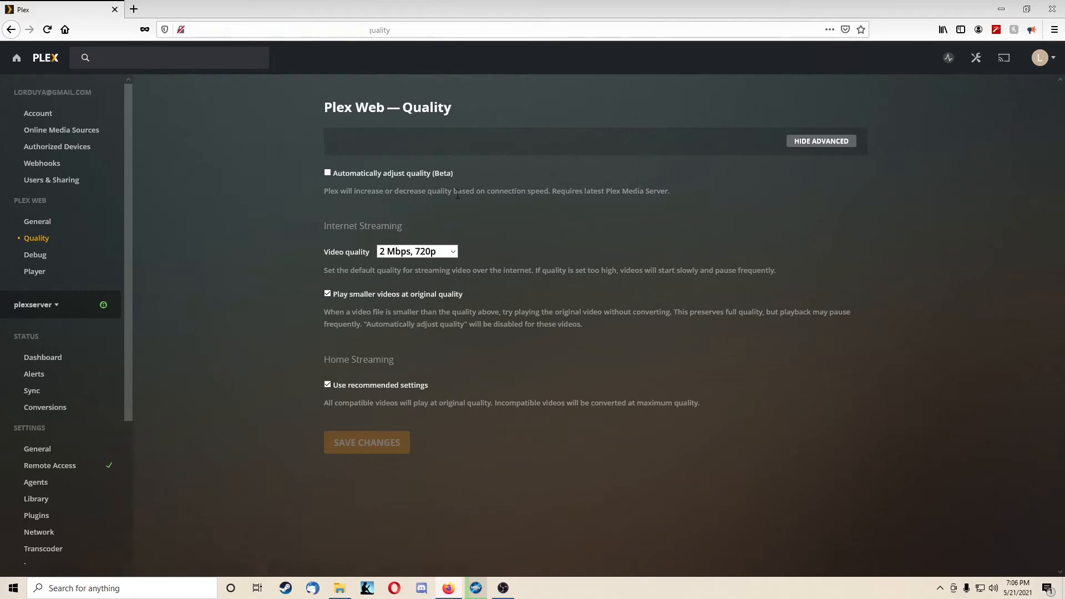
pyautogui.click(443, 251)
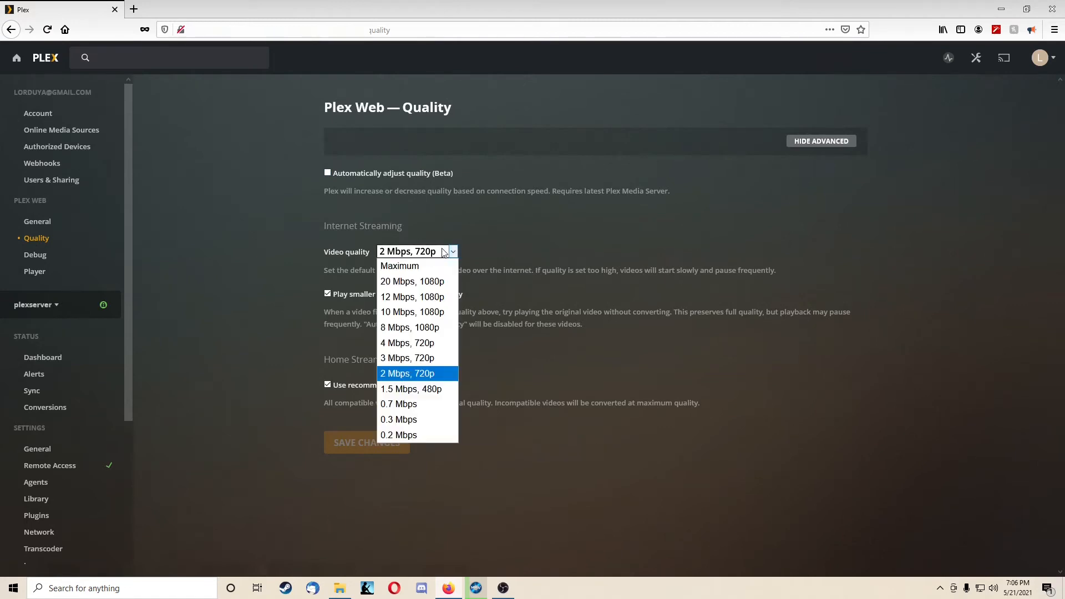
pyautogui.click(443, 252)
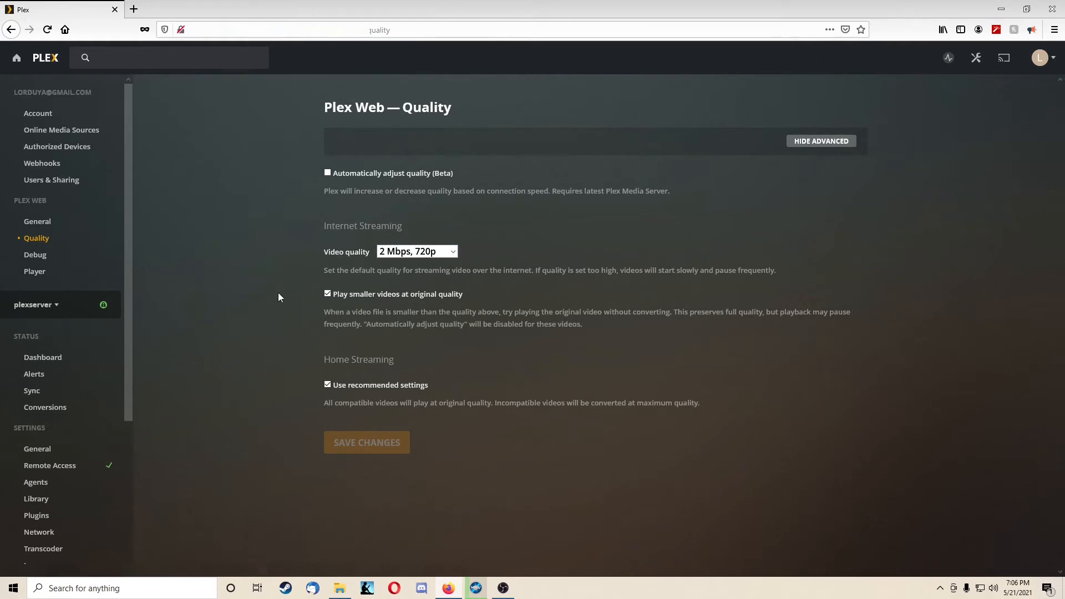
pyautogui.click(40, 255)
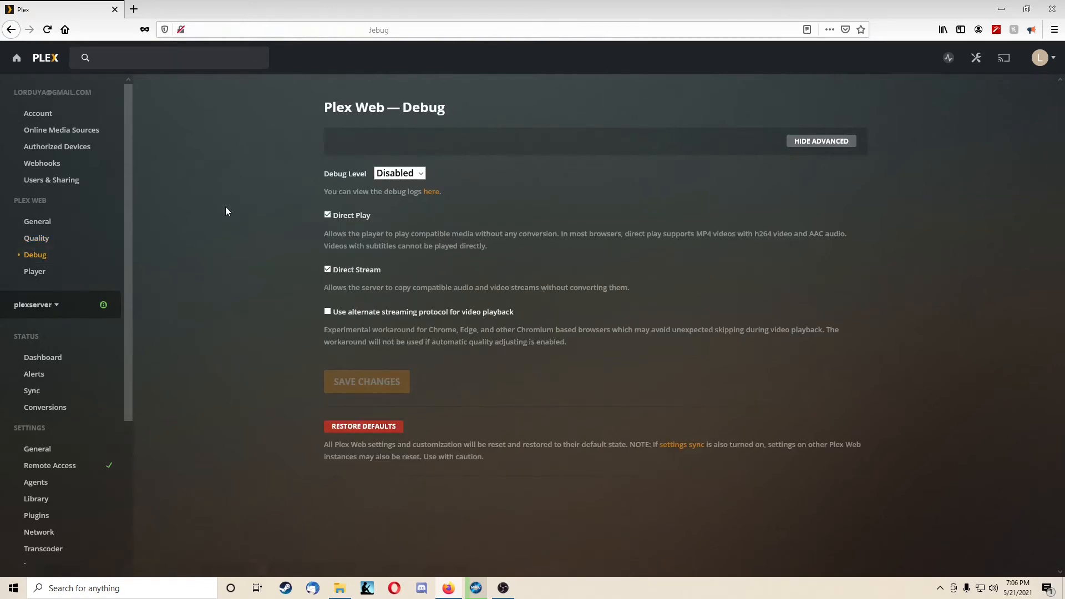
pyautogui.scroll(-1, 241, 270)
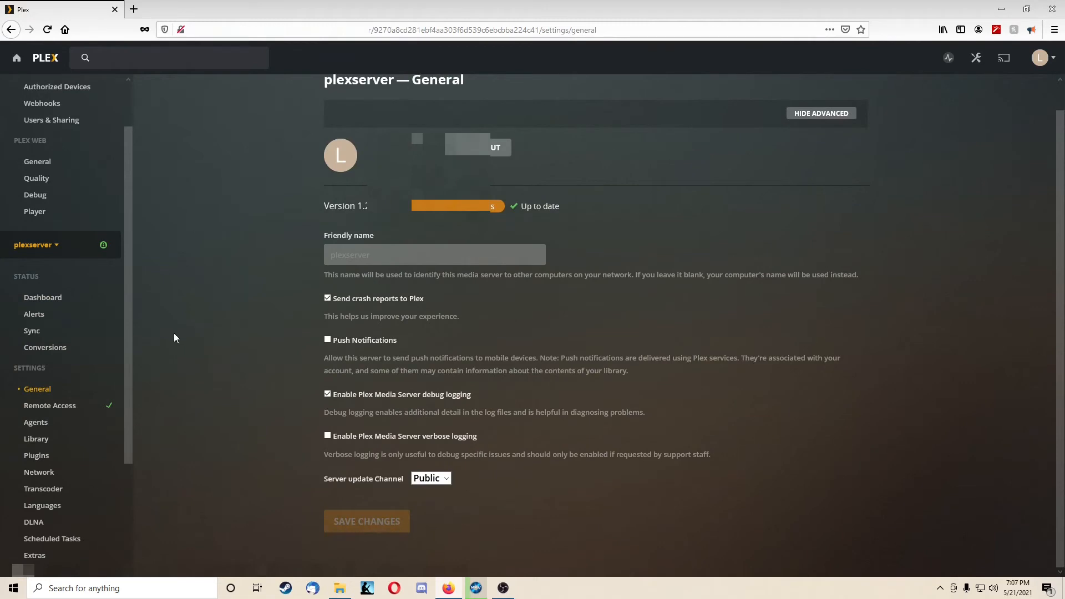
# Step: View the server's Remote Access settings, including its private and public connection details, and open the Agents settings
pyautogui.click(48, 409)
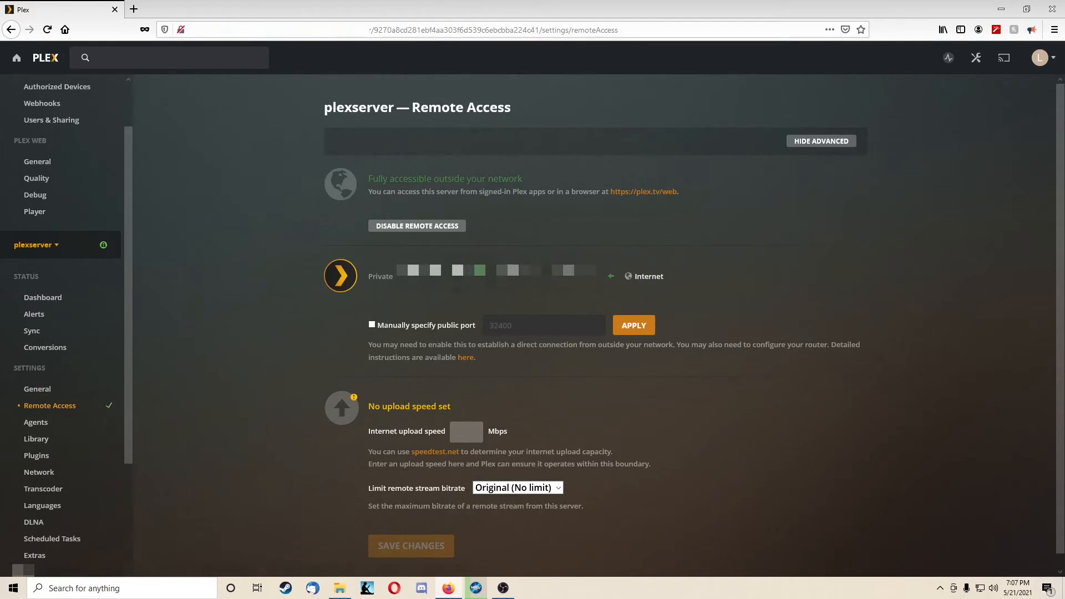
pyautogui.moveTo(598, 274); pyautogui.dragTo(524, 295)
pyautogui.click(523, 295)
pyautogui.scroll(-1, 353, 299)
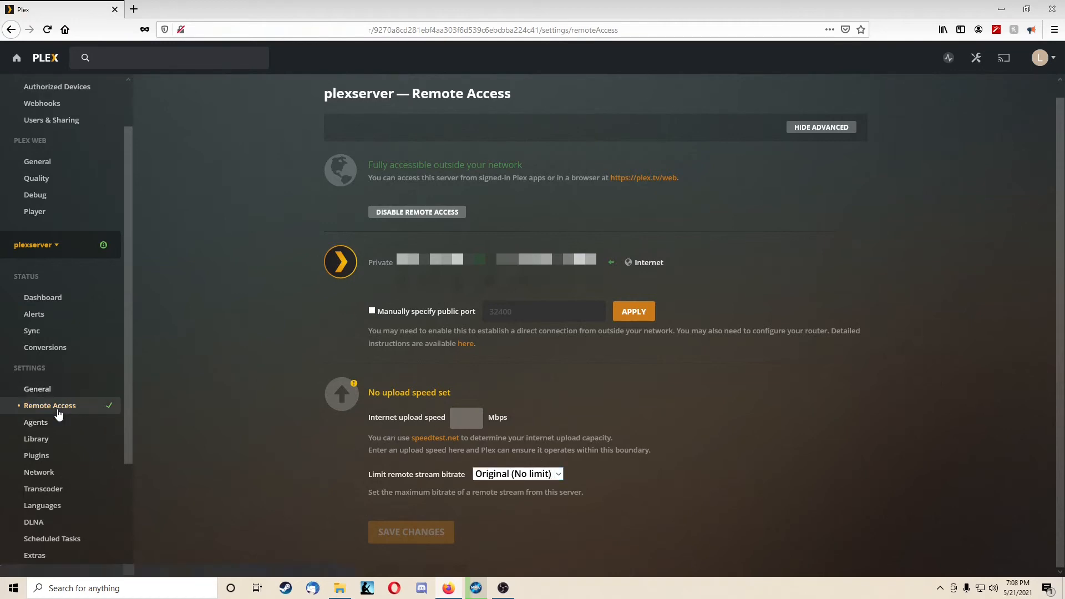
pyautogui.scroll(-3, 66, 426)
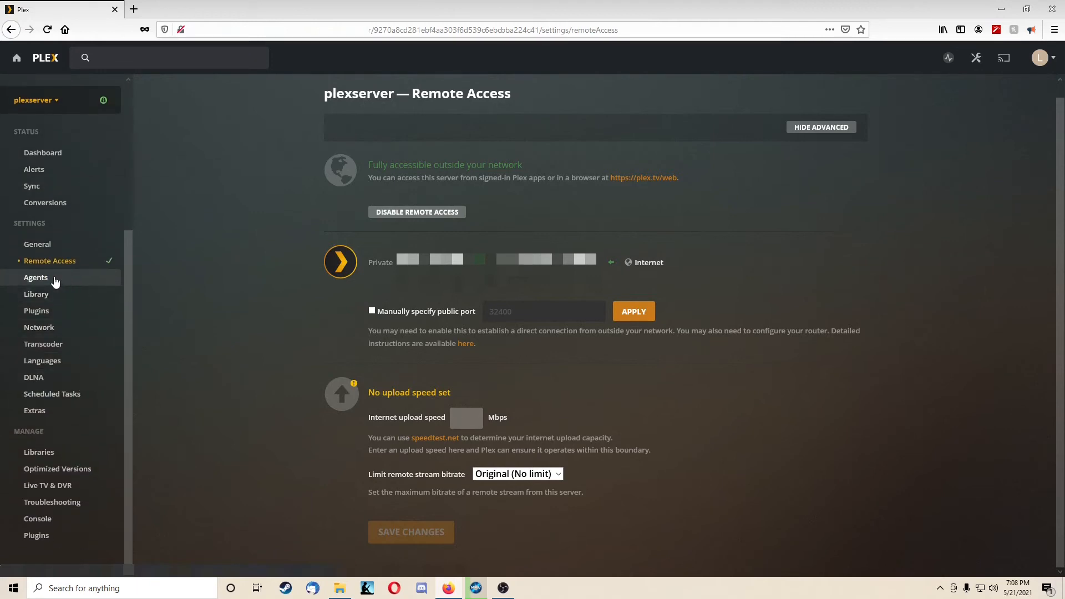
pyautogui.click(55, 282)
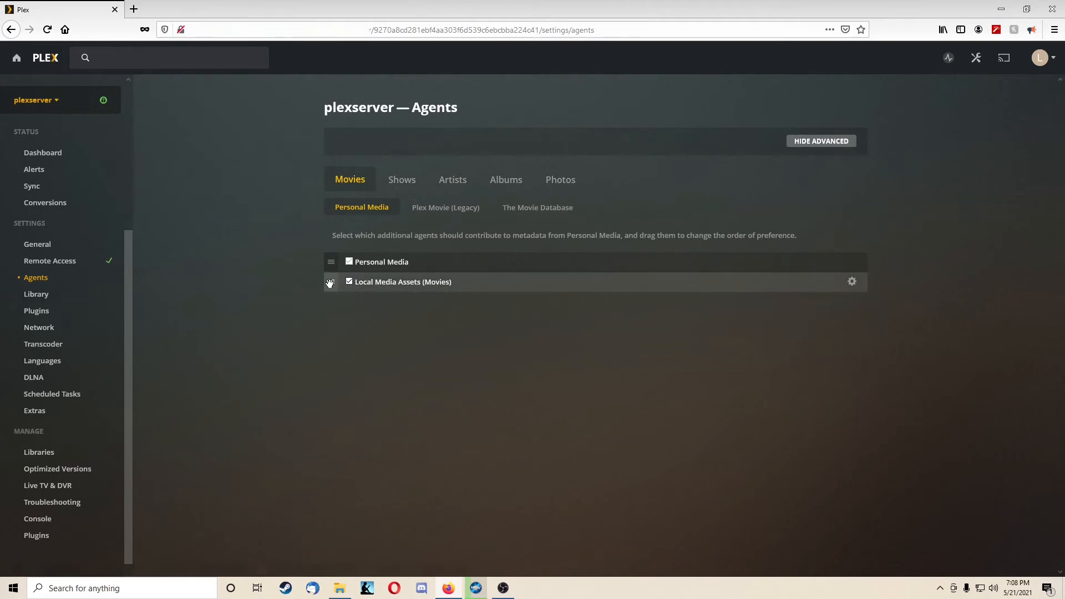
# Step: View the Movies agents for Plex Movie (Legacy) and The Movie Database, cancelling the Local Media Assets (Movies) settings without saving
pyautogui.click(395, 286)
pyautogui.click(460, 214)
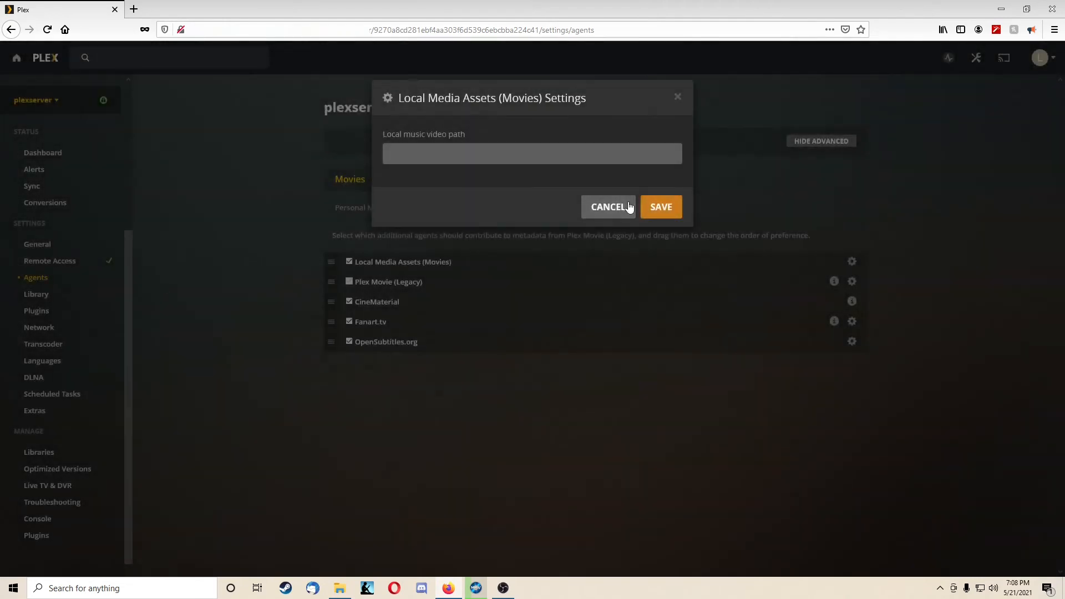
pyautogui.click(629, 207)
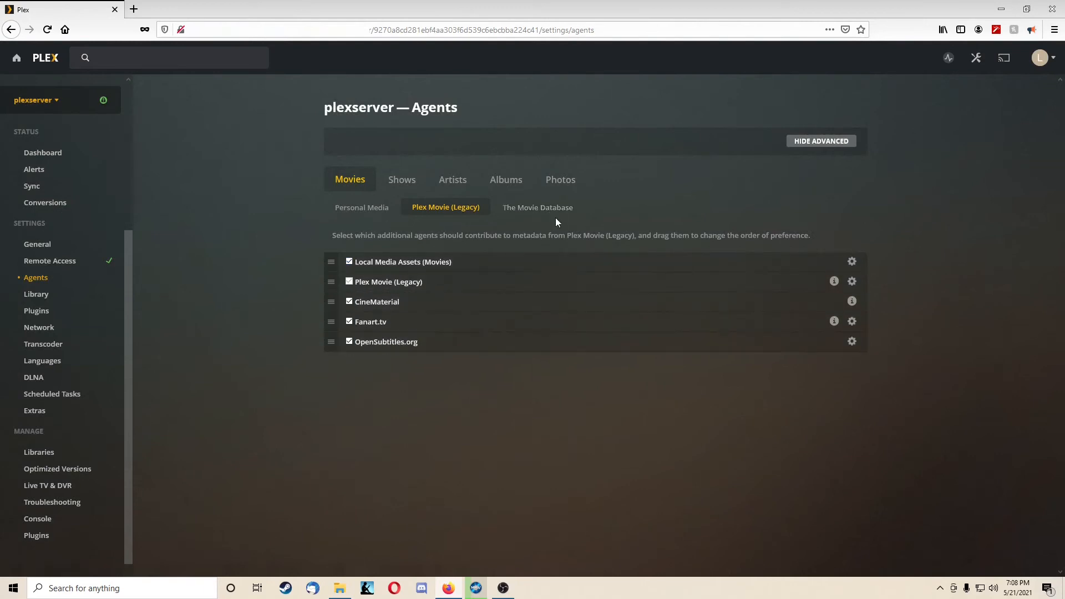
pyautogui.click(527, 208)
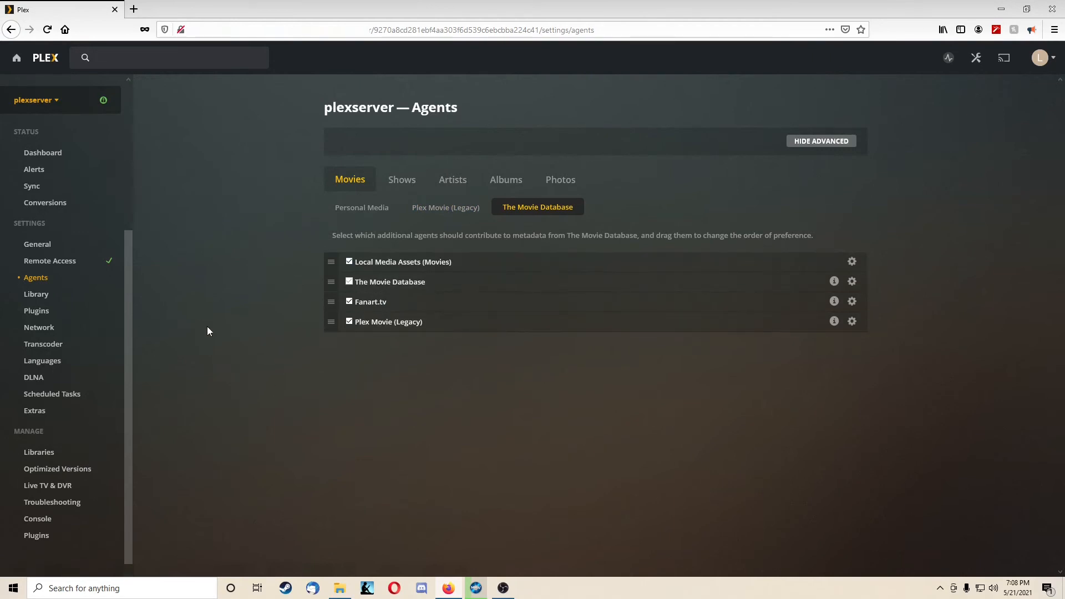
# Step: View the server's Network settings from secure connections through to webhooks
pyautogui.click(58, 329)
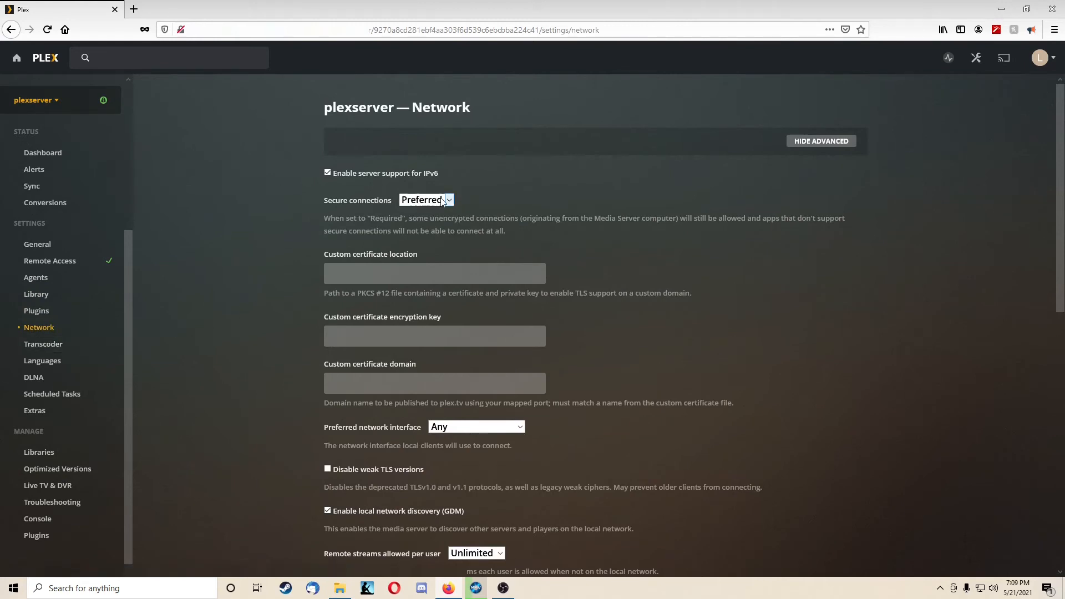
pyautogui.scroll(-1, 265, 233)
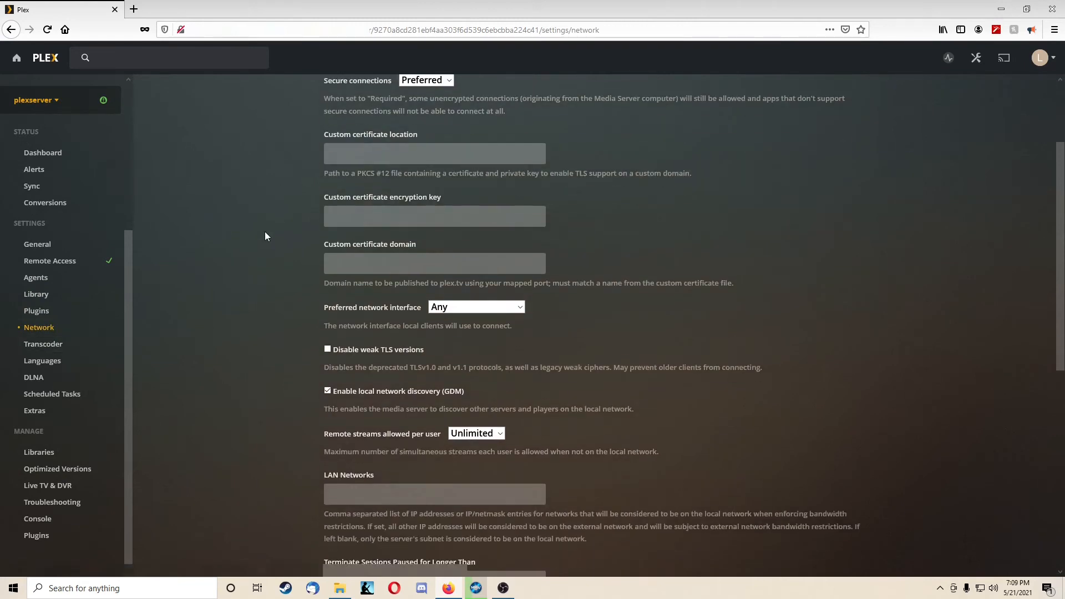
pyautogui.scroll(-4, 261, 239)
pyautogui.scroll(-3, 232, 256)
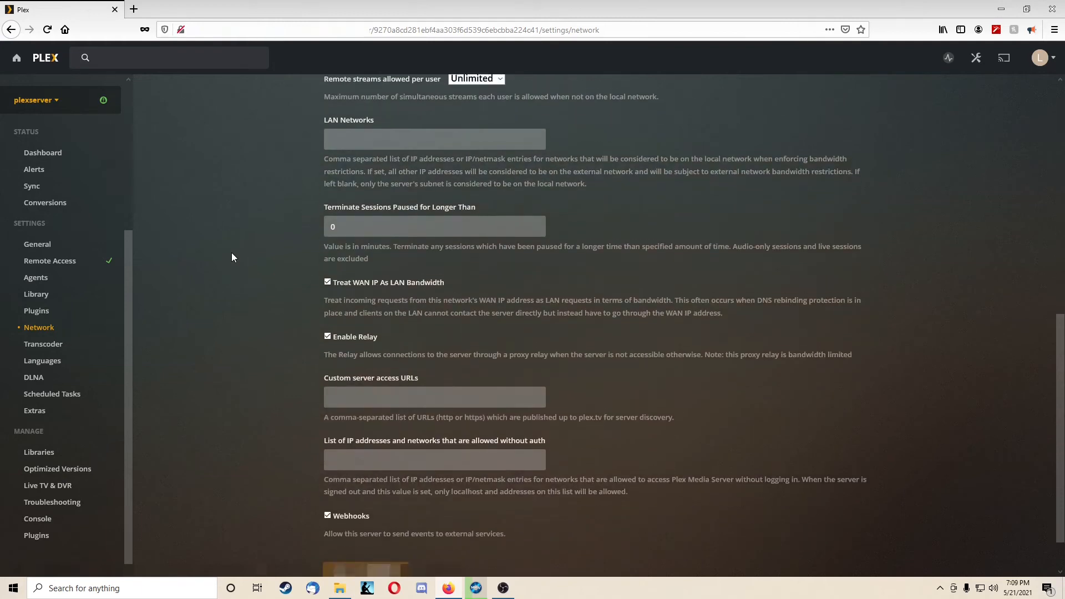
pyautogui.scroll(-1, 231, 253)
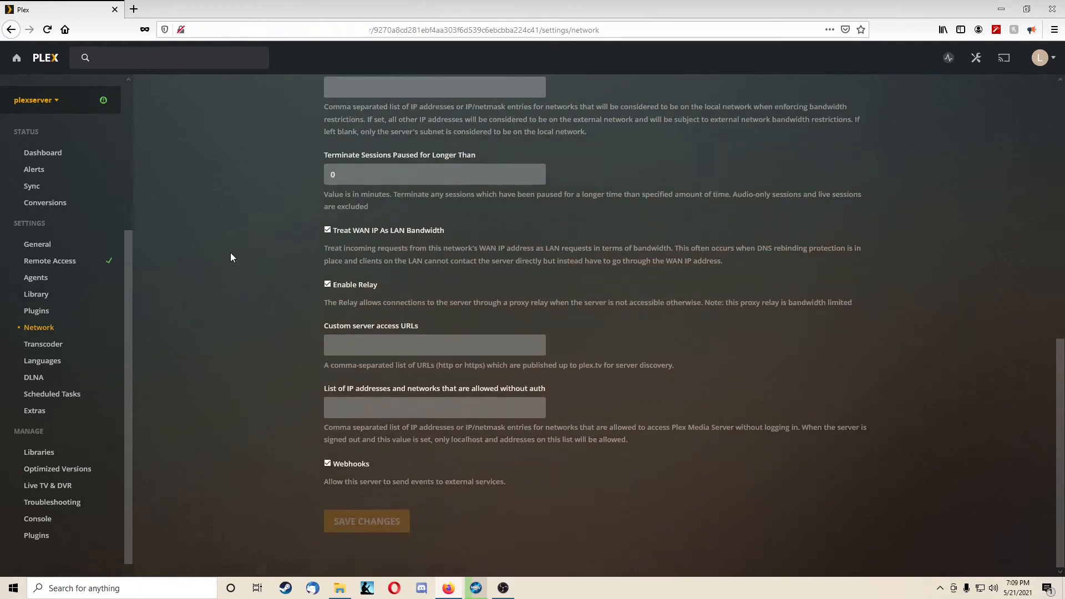
# Step: View the server's Transcoder settings, including the temporary directory path and the hardware acceleration options
pyautogui.click(52, 344)
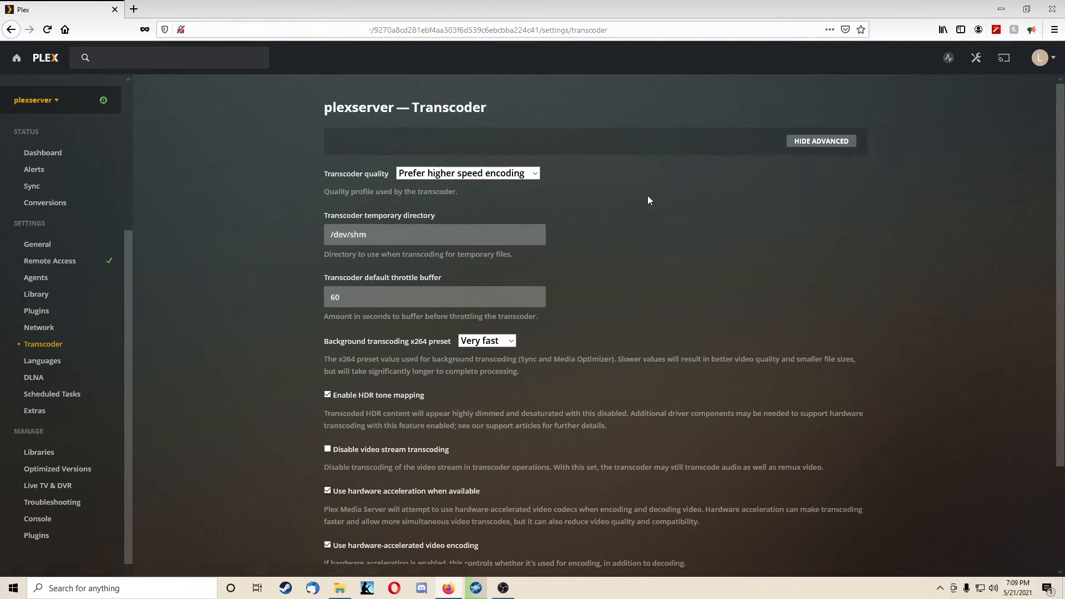
pyautogui.click(403, 231)
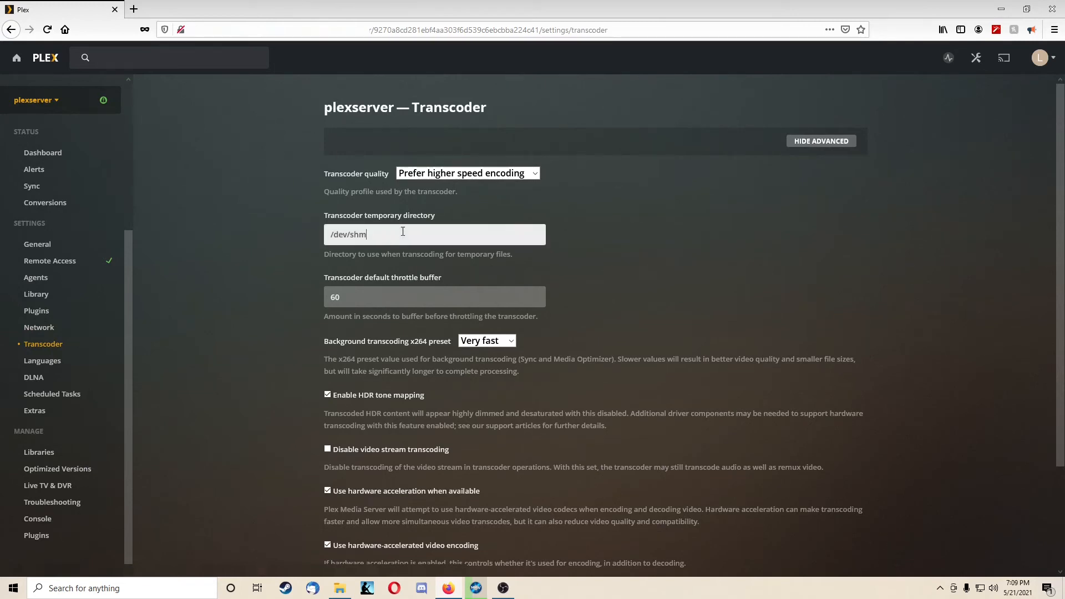
pyautogui.moveTo(396, 232); pyautogui.dragTo(217, 244)
pyautogui.click(377, 236)
pyautogui.scroll(-2, 253, 220)
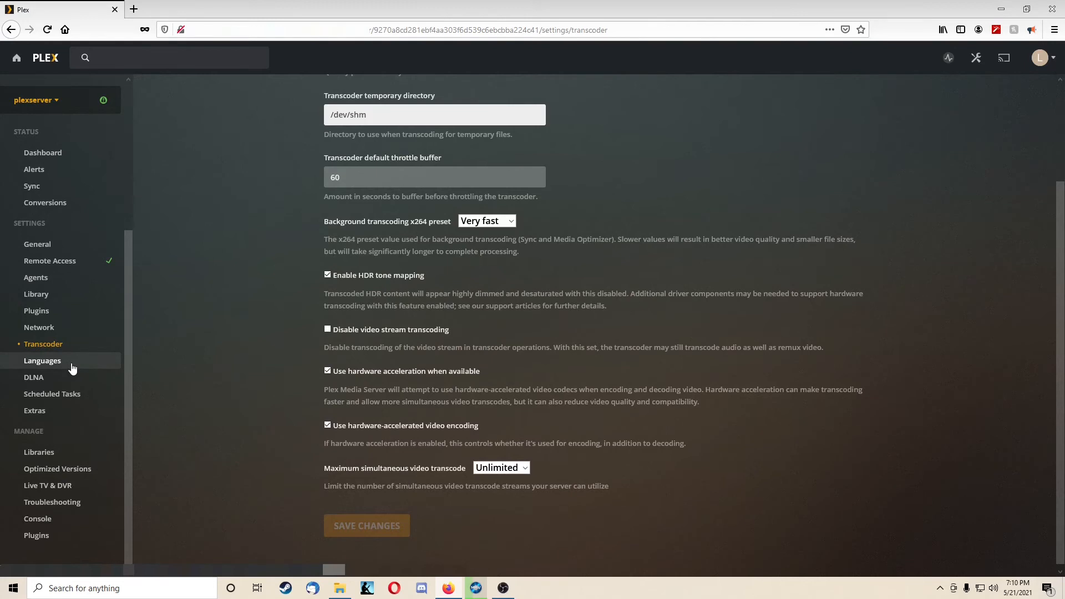
# Step: View the available transcoder quality choices without changing the selection, and look over the remaining transcoding options
pyautogui.scroll(2, 528, 190)
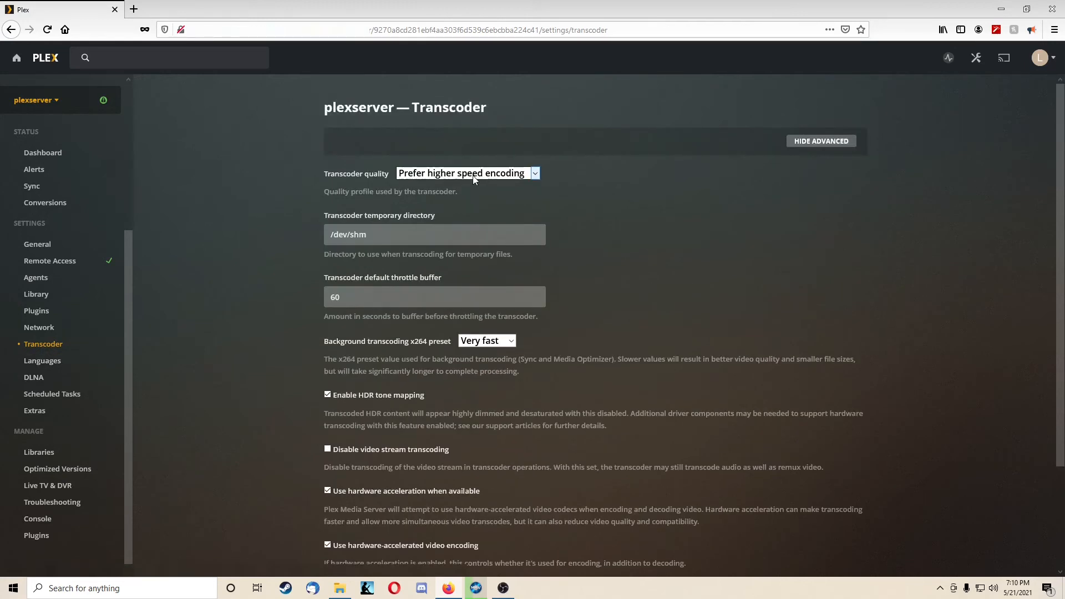
pyautogui.click(536, 174)
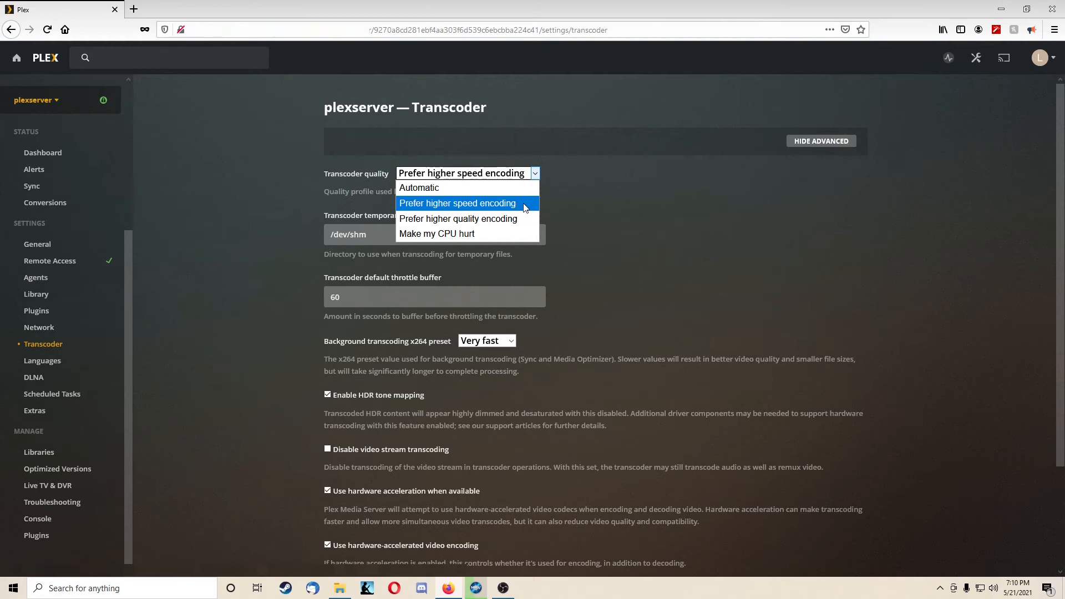
pyautogui.click(702, 209)
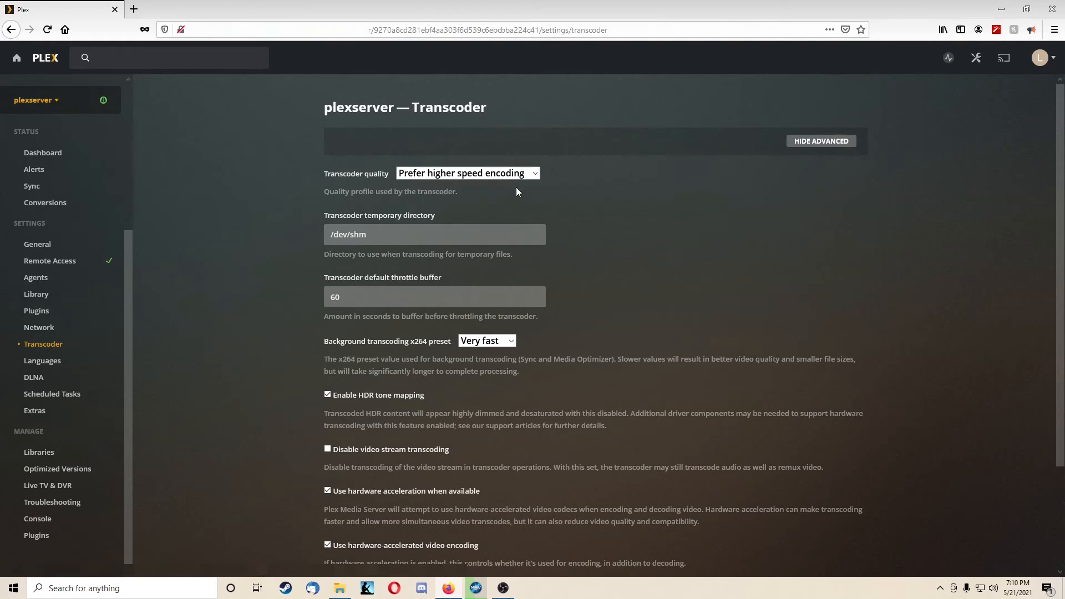
pyautogui.scroll(-3, 255, 209)
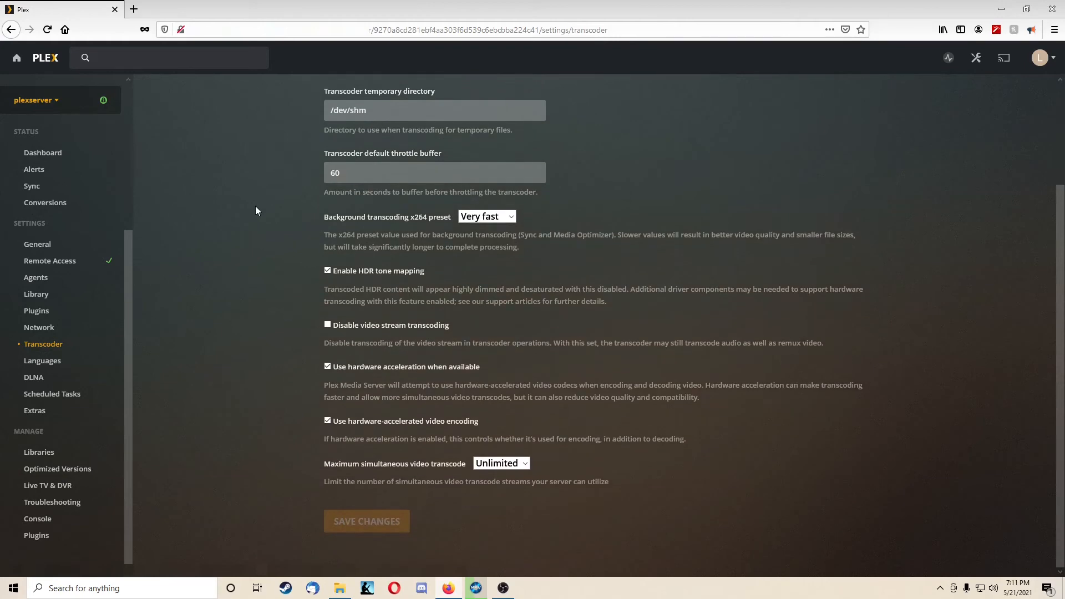
pyautogui.scroll(1, 257, 211)
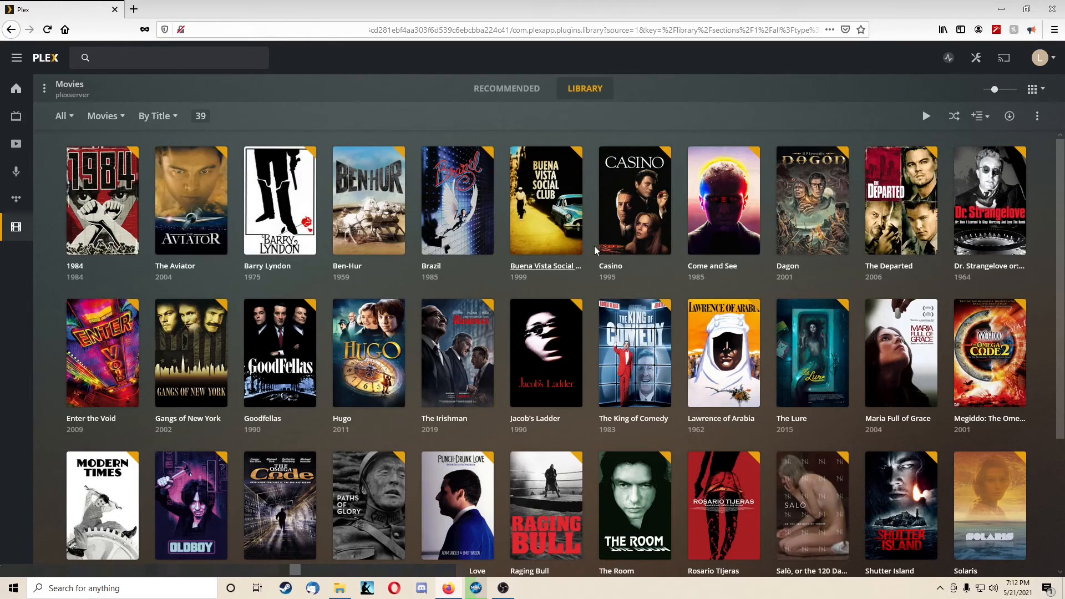
# Step: Unmatch Buena Vista Social Club in the Movies library, and look through its suggested automatic matches
pyautogui.click(573, 245)
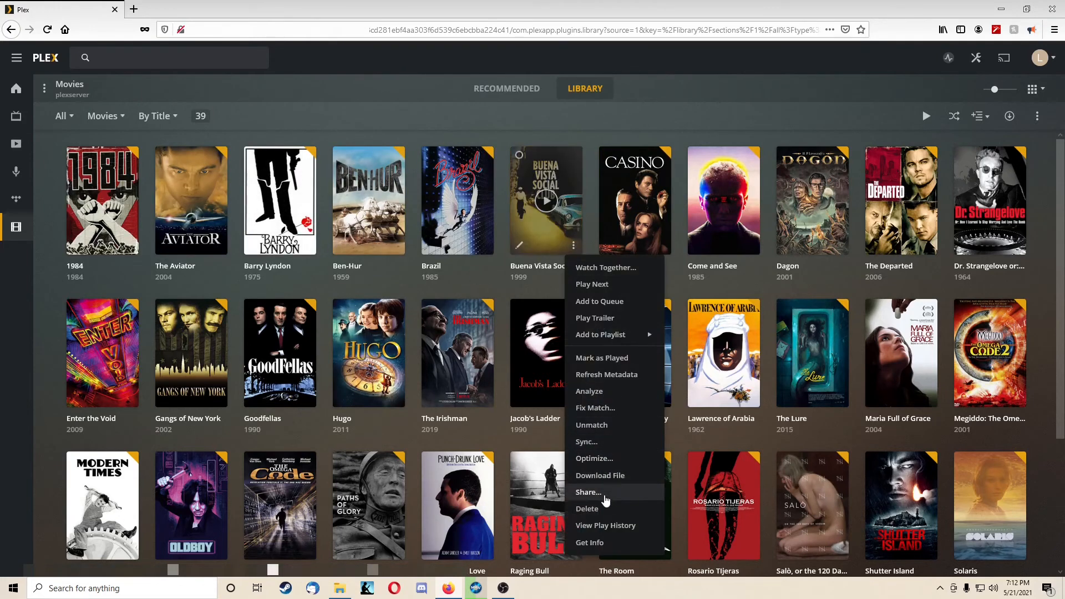
pyautogui.click(606, 425)
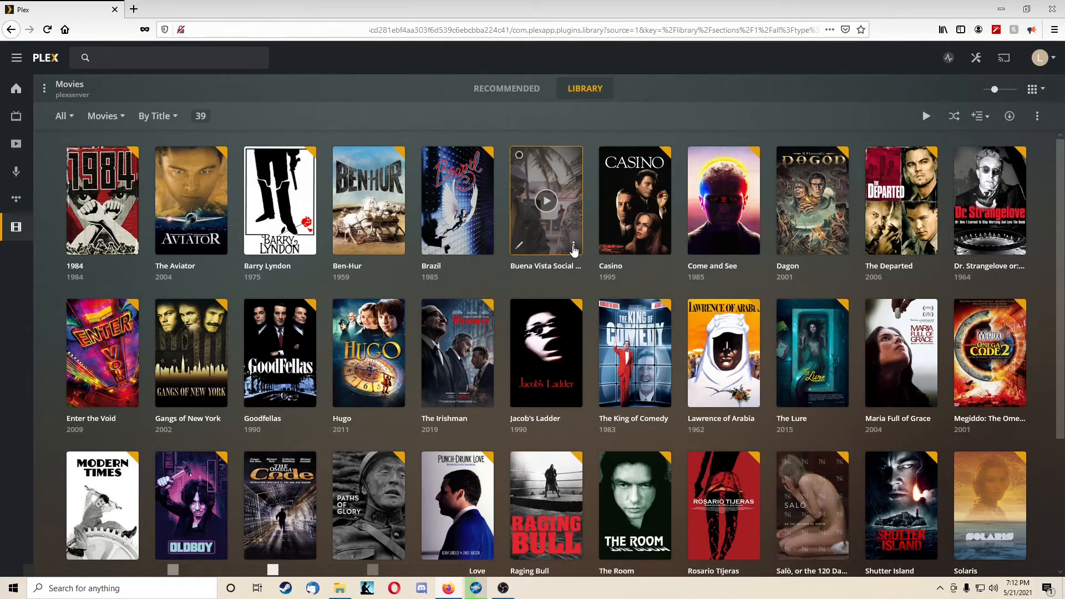
pyautogui.click(574, 247)
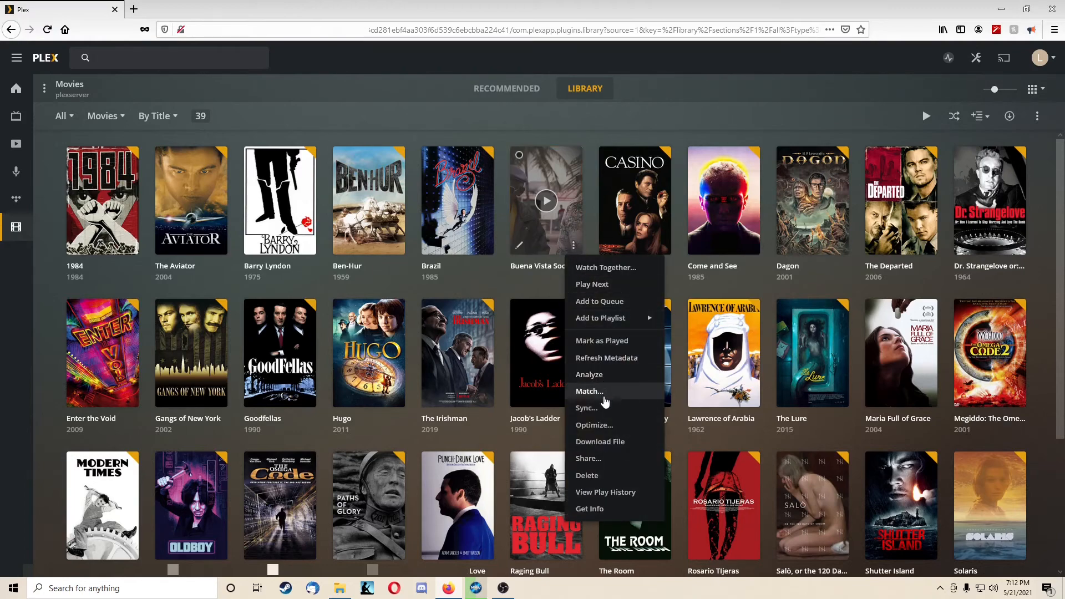
pyautogui.click(604, 395)
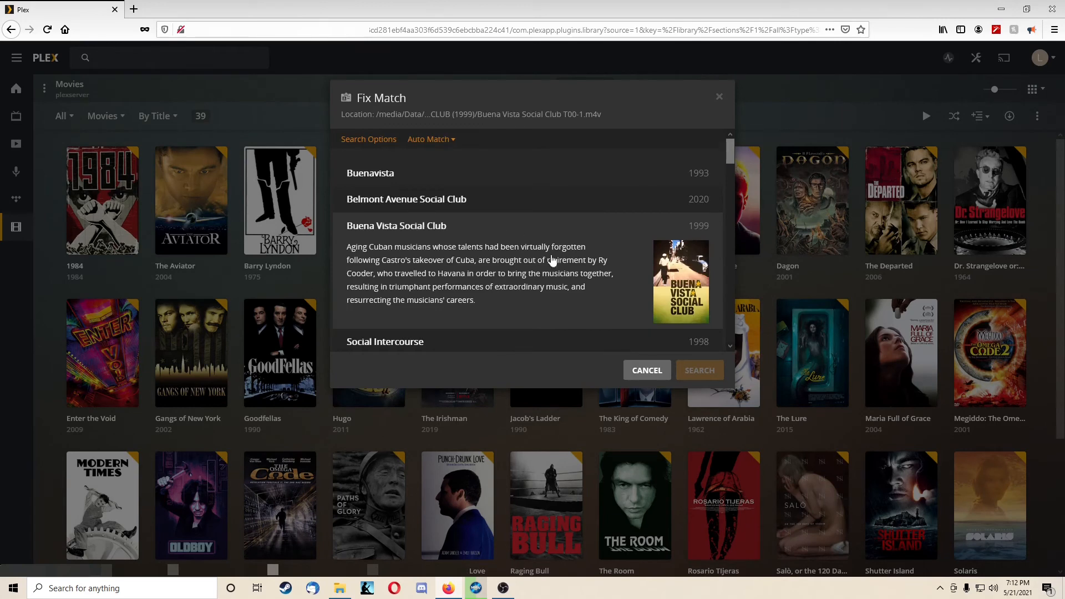
pyautogui.scroll(-1, 554, 261)
pyautogui.scroll(1, 621, 219)
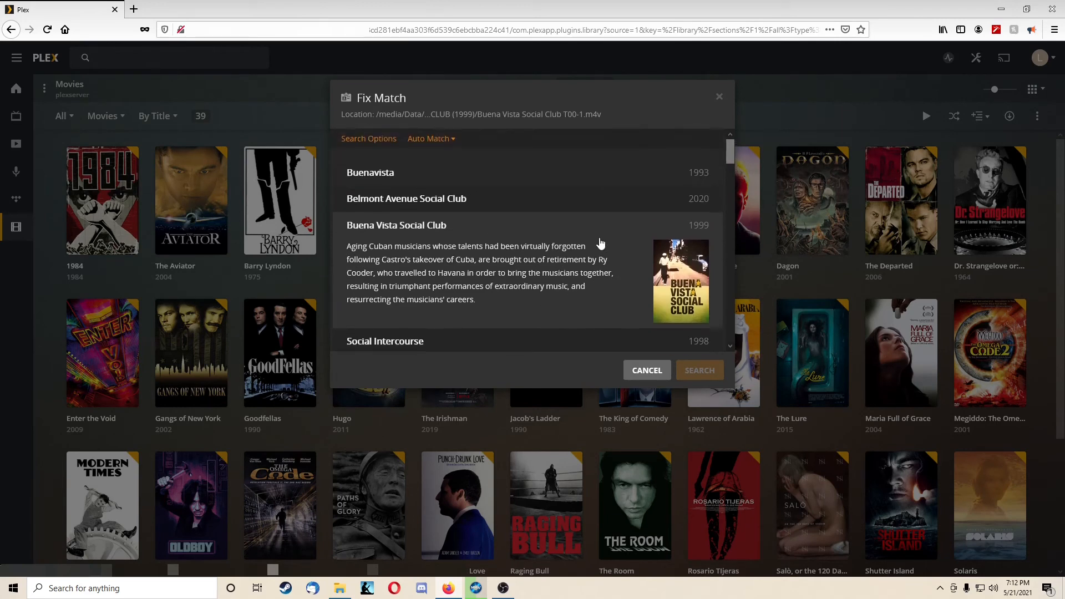
# Step: Shorten the match search title to "Buena Vista Social Club", search again, and apply the 1999 film as the match
pyautogui.click(368, 140)
pyautogui.click(422, 187)
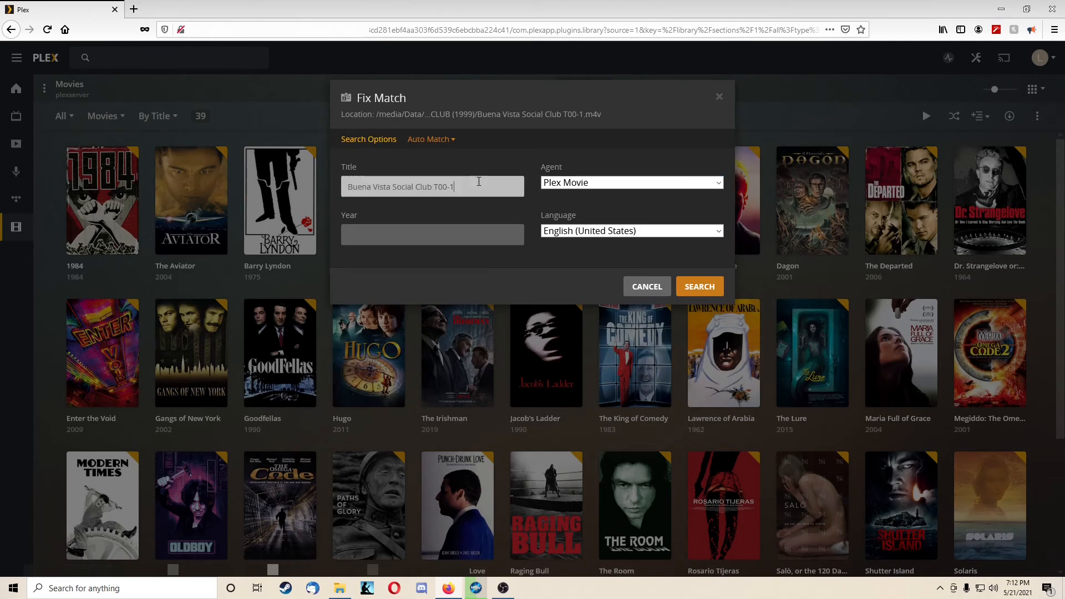
pyautogui.moveTo(455, 187)
pyautogui.mouseDown()
pyautogui.moveTo(413, 189)
pyautogui.moveTo(434, 188)
pyautogui.mouseUp()
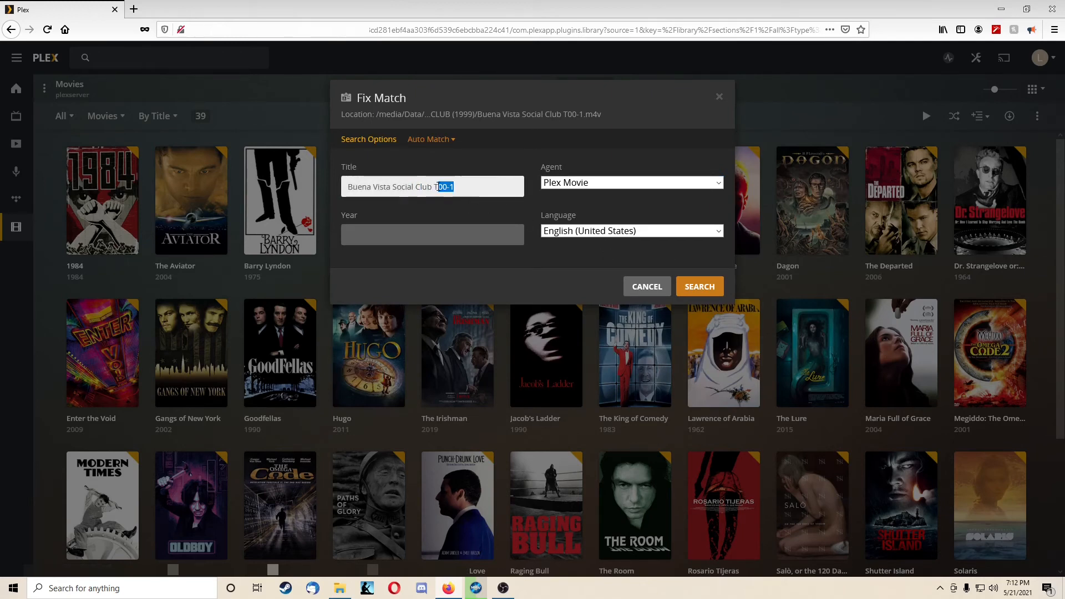
pyautogui.press('BackSpace')
pyautogui.click(691, 286)
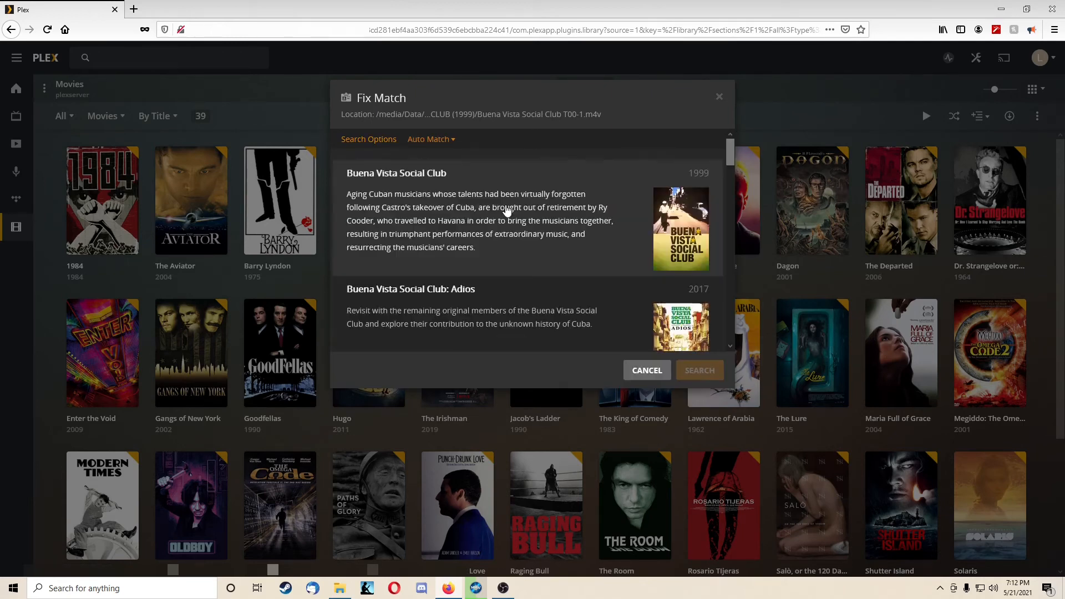
pyautogui.click(552, 217)
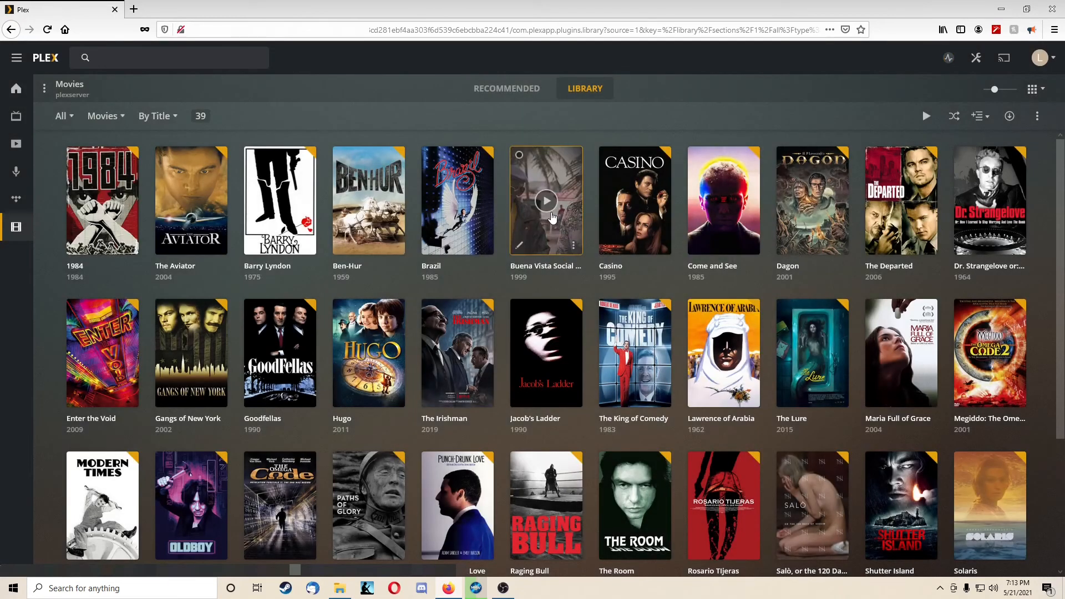
# Step: Review the poster choices and general details of Buena Vista Social Club in its editor, closing it each time by saving
pyautogui.moveTo(519, 253)
pyautogui.click(573, 246)
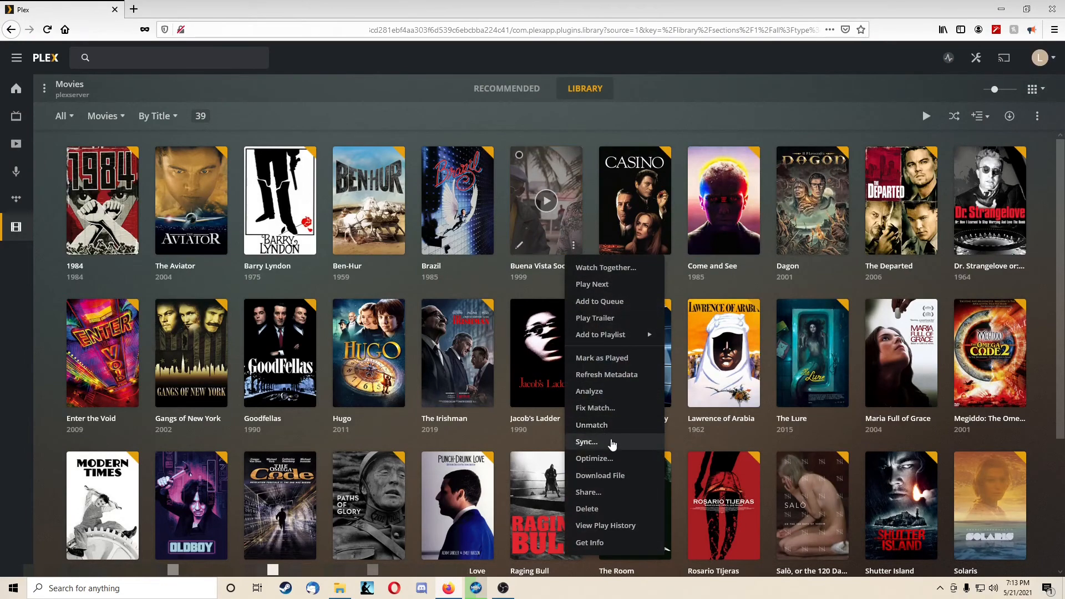
pyautogui.click(520, 247)
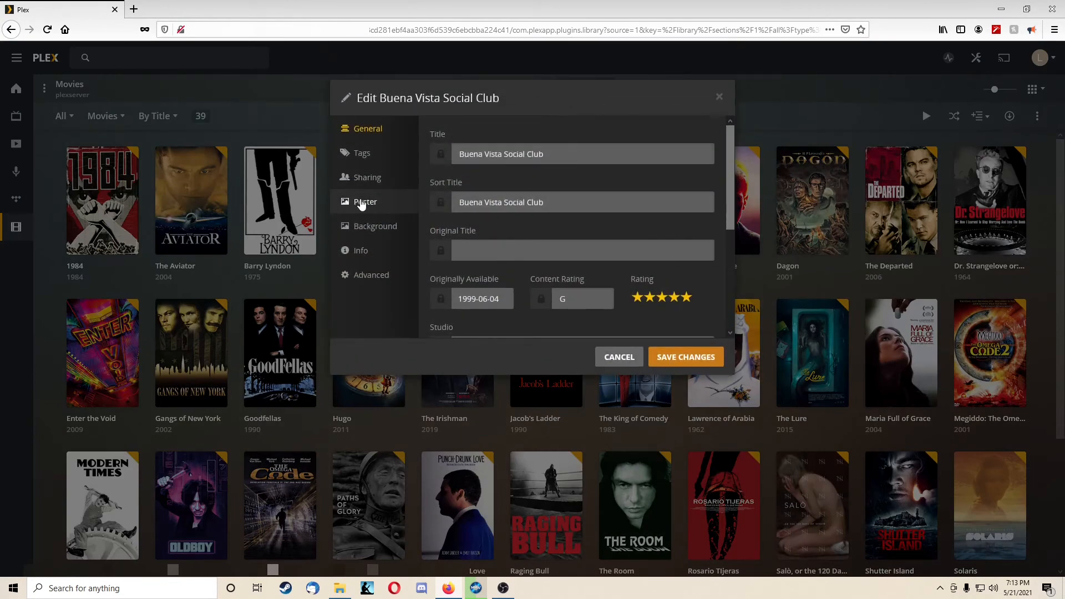
pyautogui.click(355, 201)
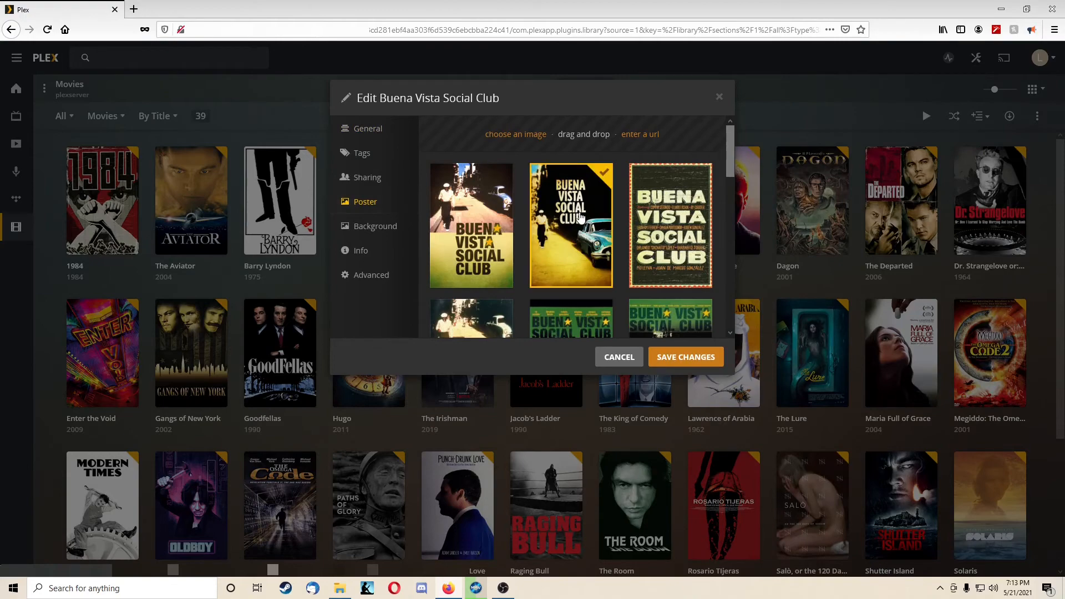
pyautogui.scroll(-3, 609, 233)
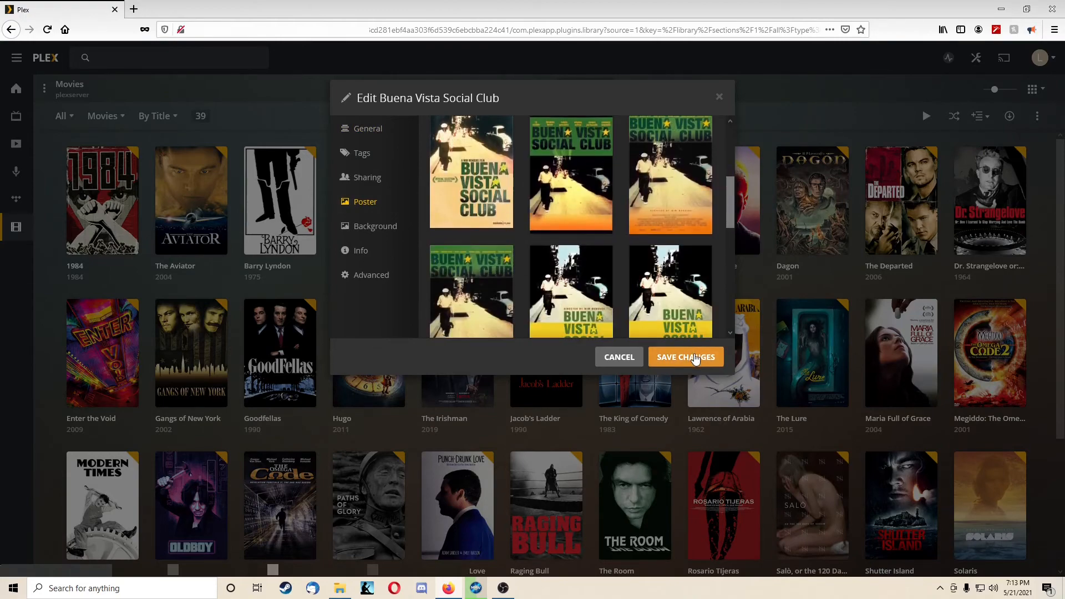
pyautogui.click(685, 357)
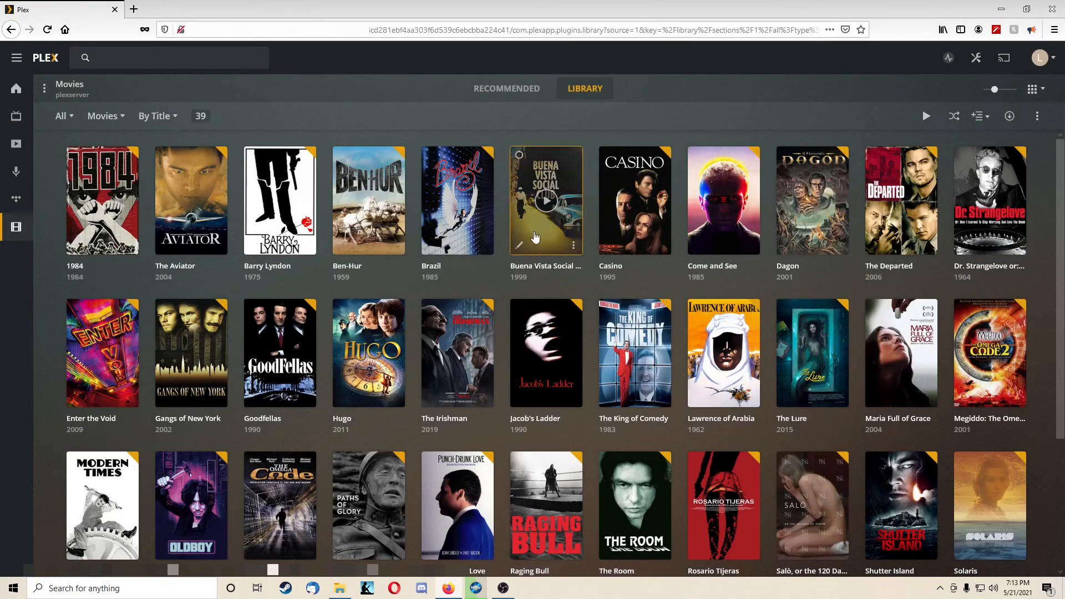
pyautogui.click(520, 245)
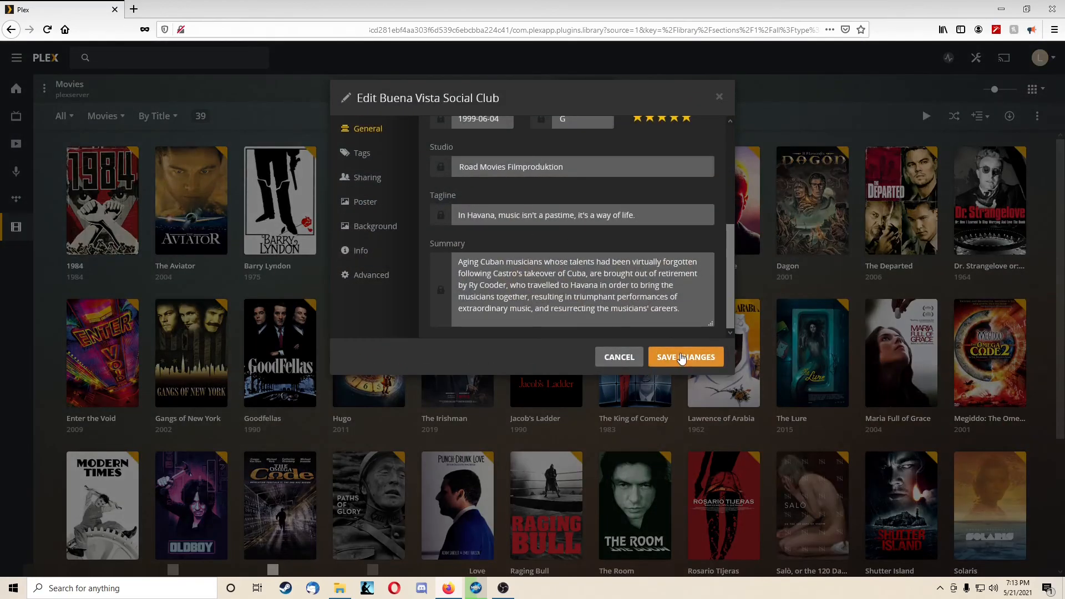
pyautogui.click(682, 357)
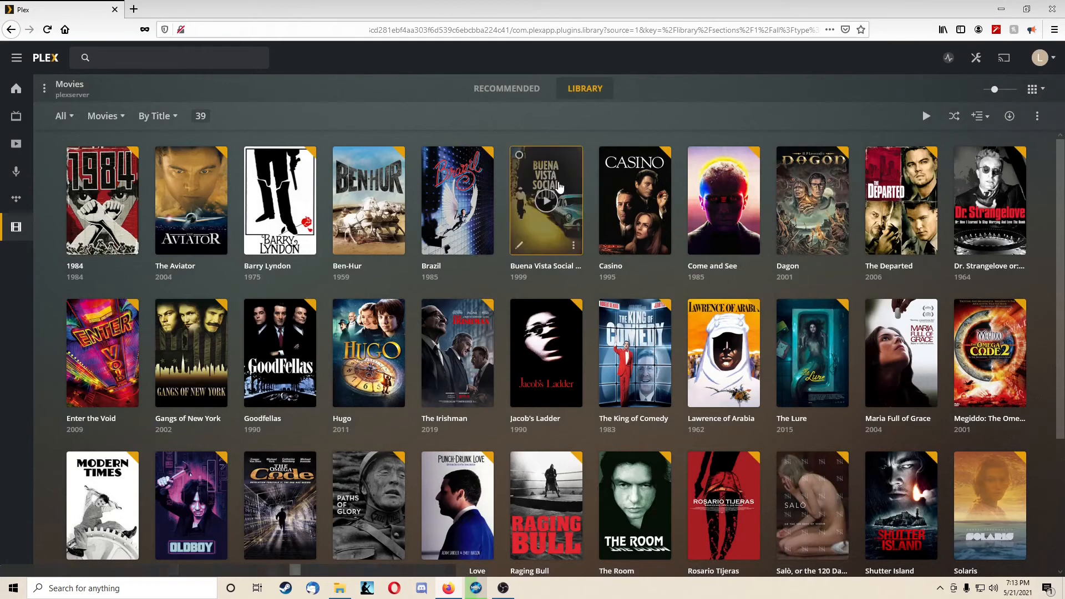
# Step: Look through the whole Movies library, and switch to the File Explorer window with the Data network share
pyautogui.scroll(-2, 674, 211)
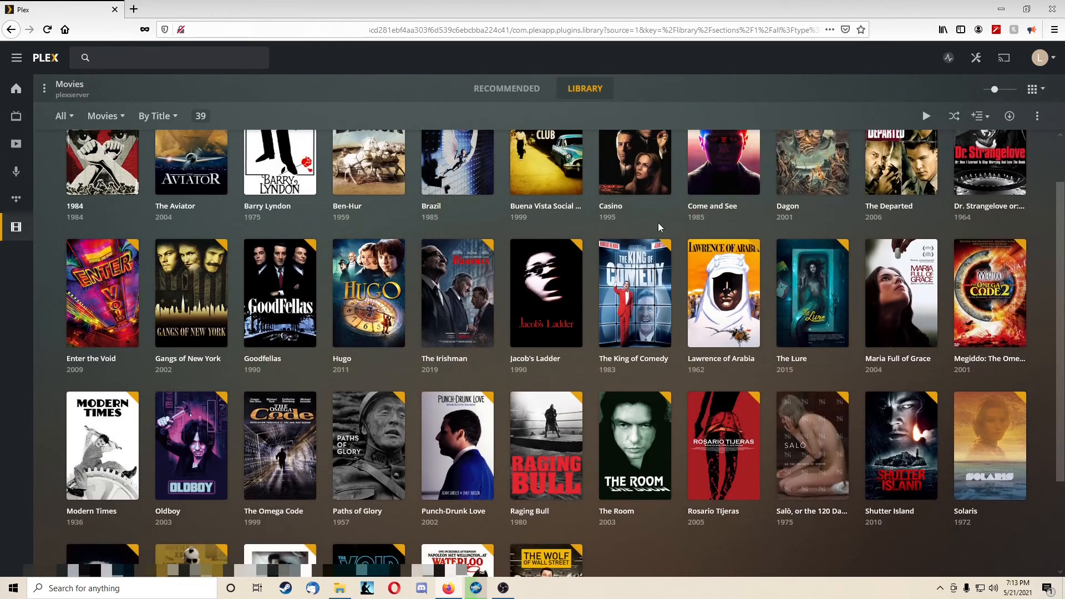
pyautogui.scroll(-4, 367, 294)
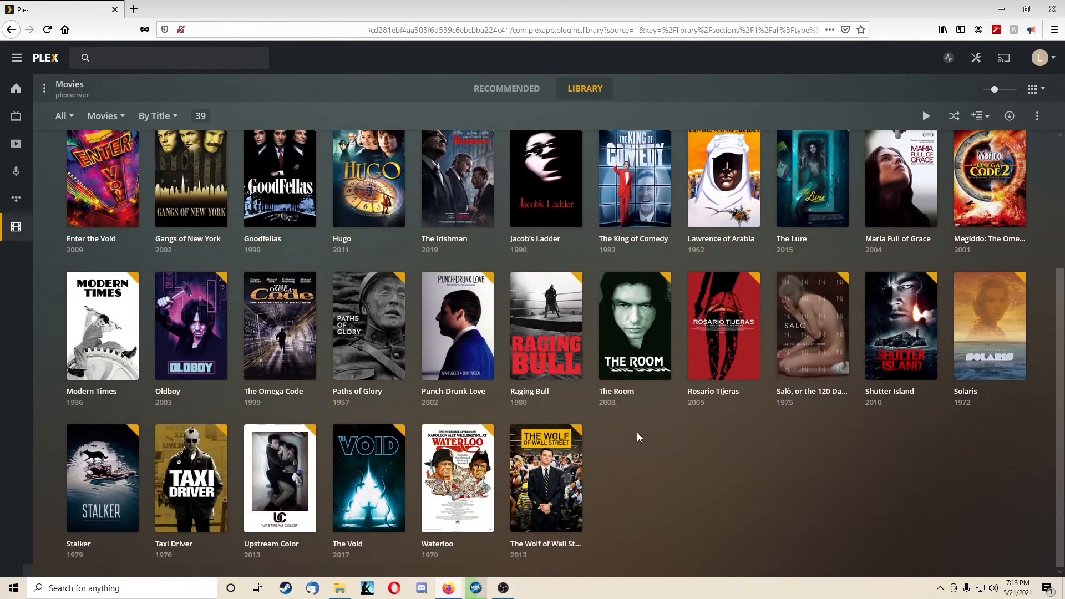
pyautogui.scroll(4, 636, 432)
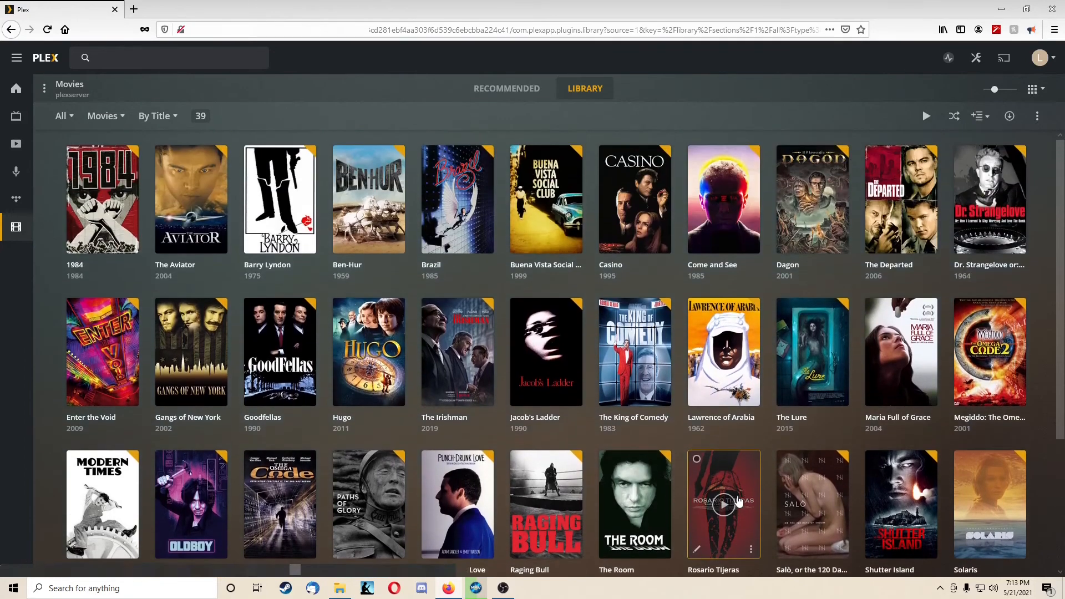
pyautogui.click(342, 589)
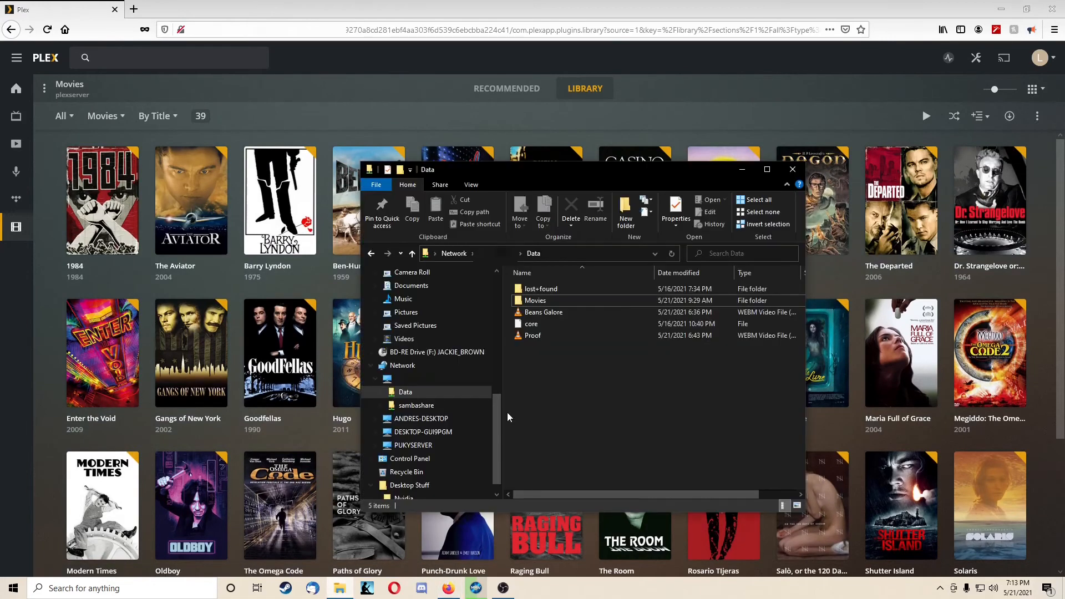
# Step: Open the Movies folder on the Data share and look at how its movie folders are named, such as Megiddo The Omega Code 2
pyautogui.doubleClick(566, 301)
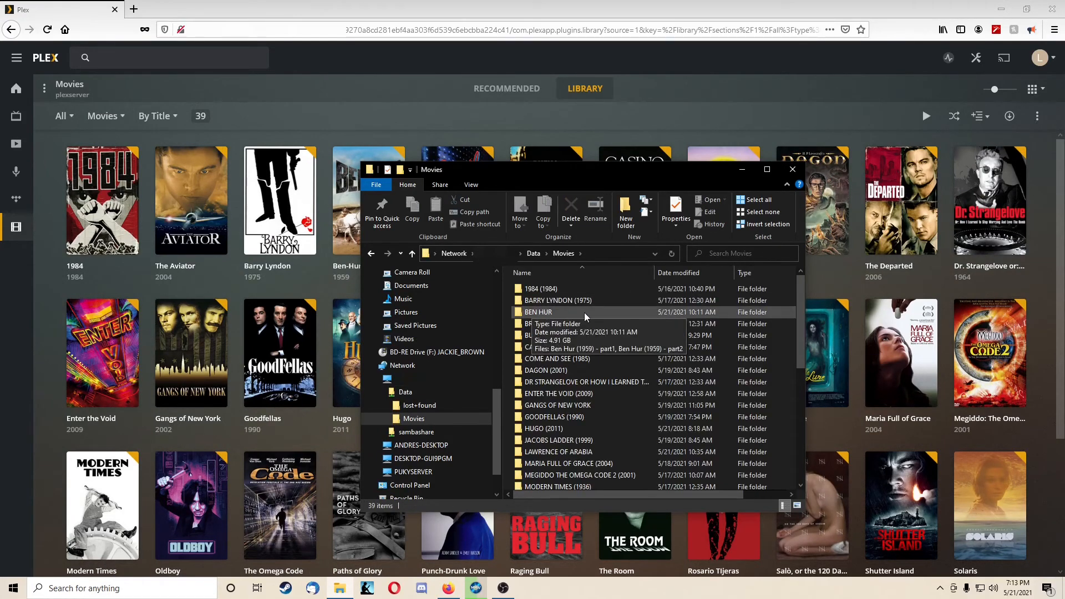
pyautogui.scroll(-1, 605, 319)
pyautogui.scroll(-1, 626, 326)
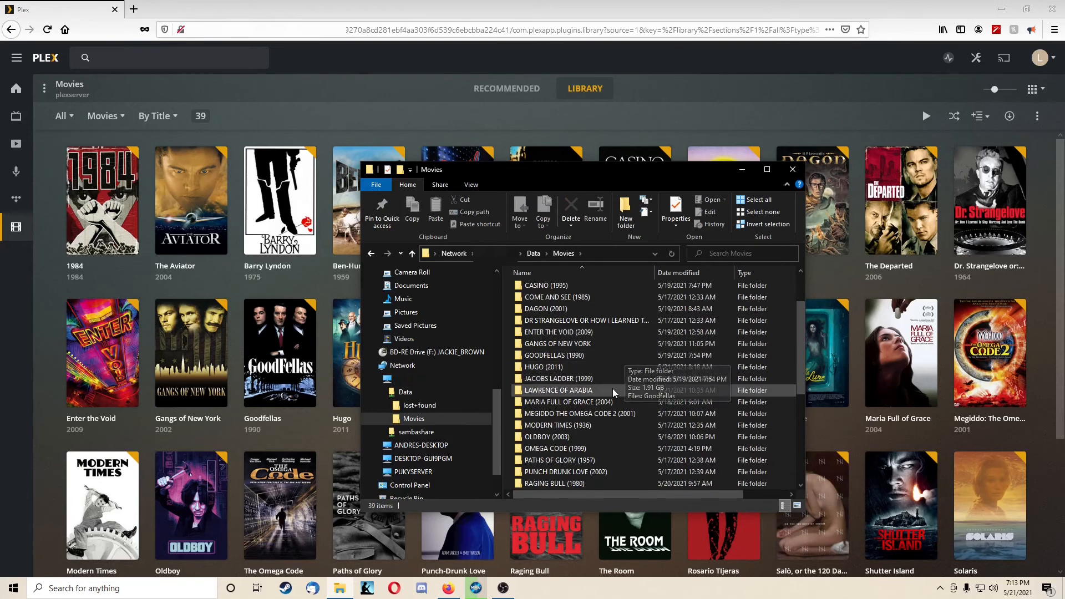
pyautogui.click(547, 415)
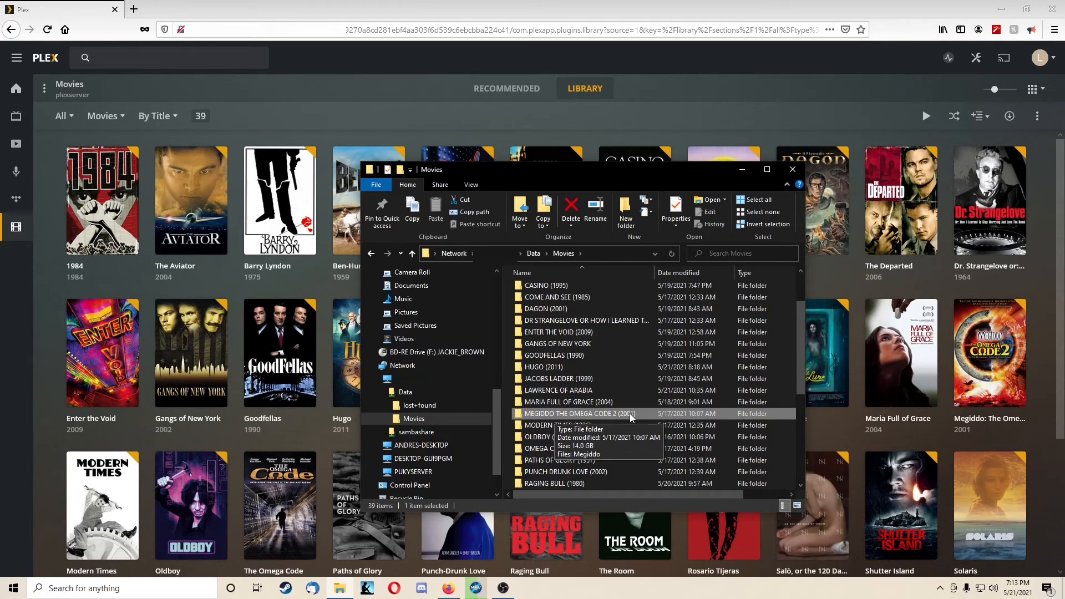
pyautogui.scroll(2, 630, 413)
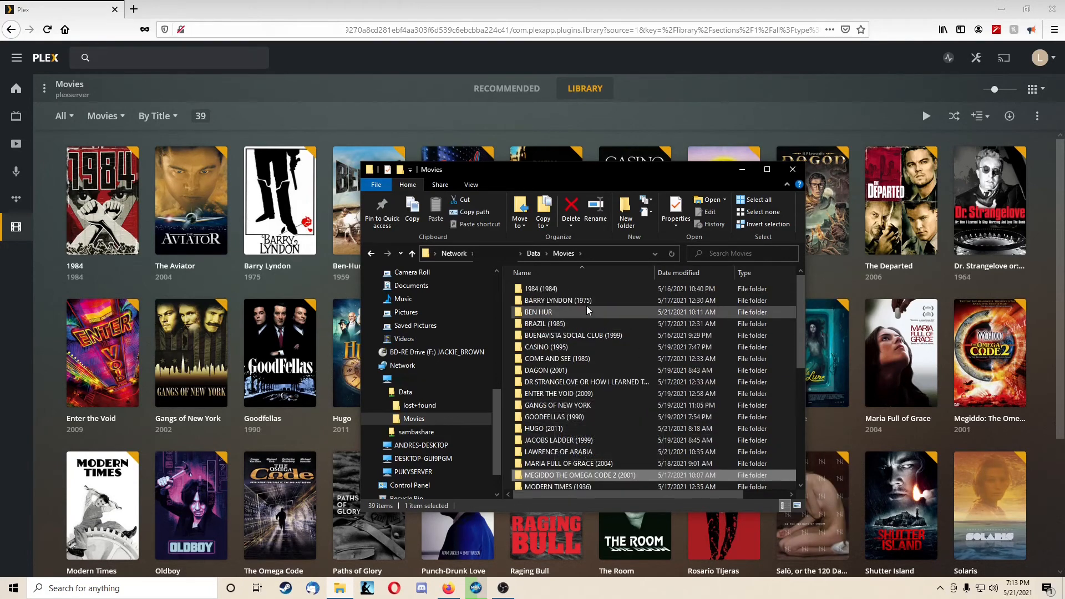
# Step: Move the File Explorer window aside and rename the BEN HUR folder to "BEN HUR (1959)"
pyautogui.moveTo(561, 178); pyautogui.dragTo(727, 198)
pyautogui.rightClick(713, 332)
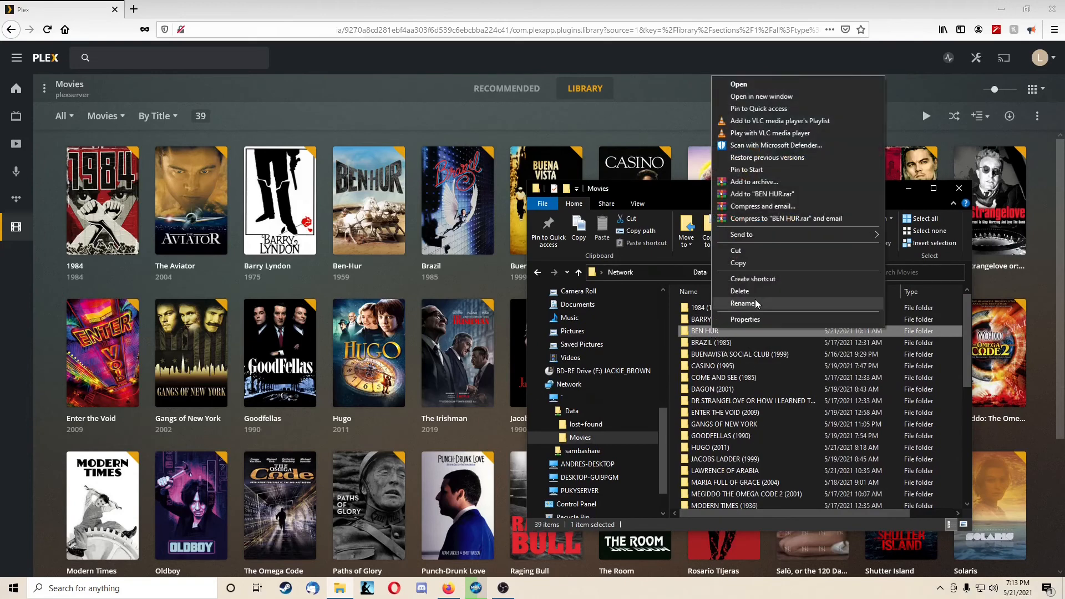
pyautogui.click(756, 303)
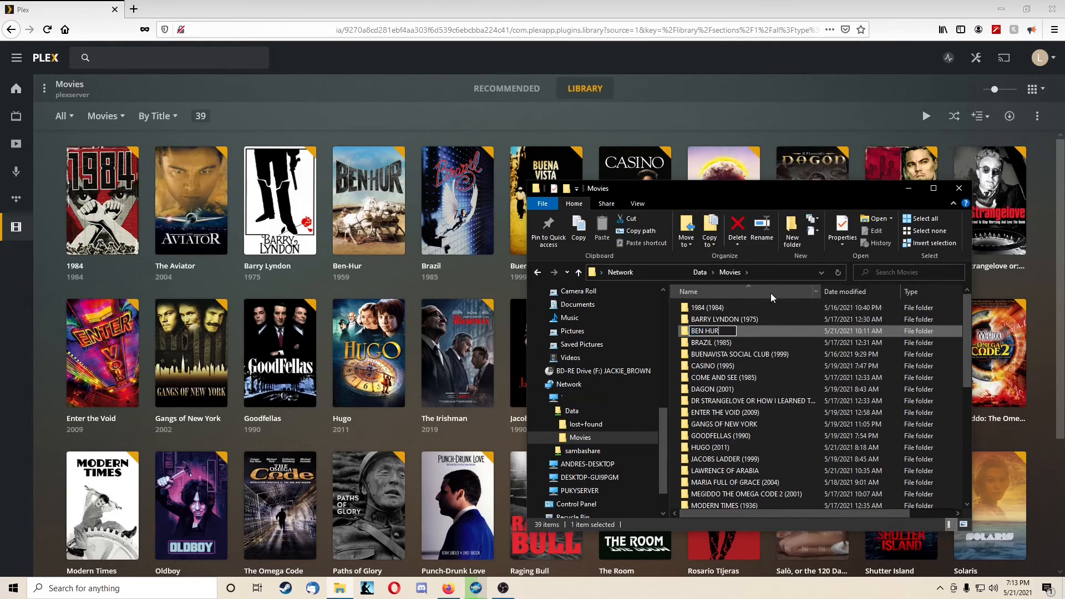
pyautogui.write('(1959)')
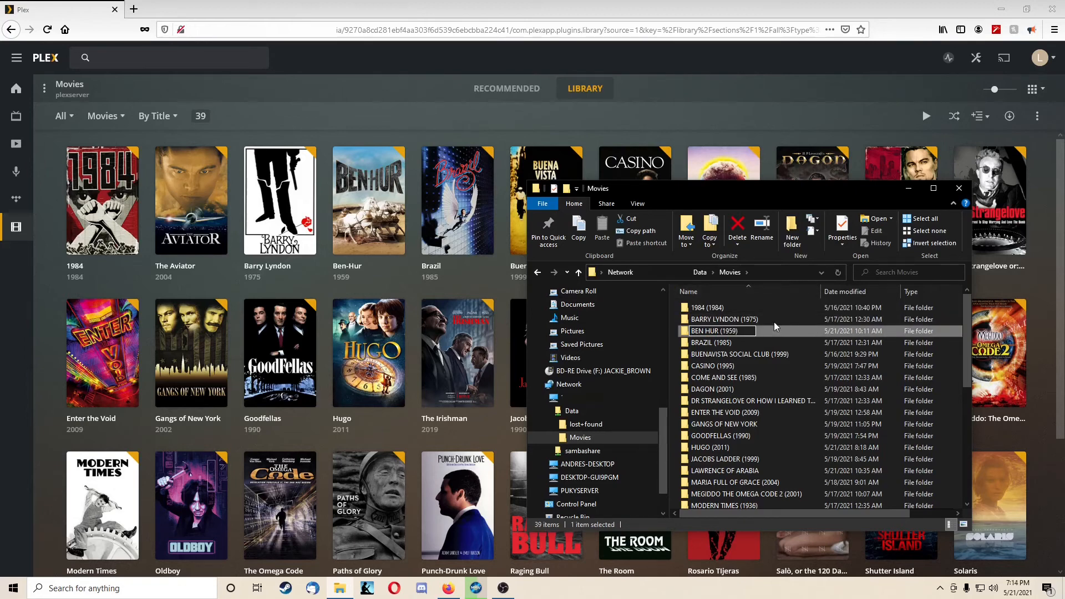
pyautogui.click(802, 318)
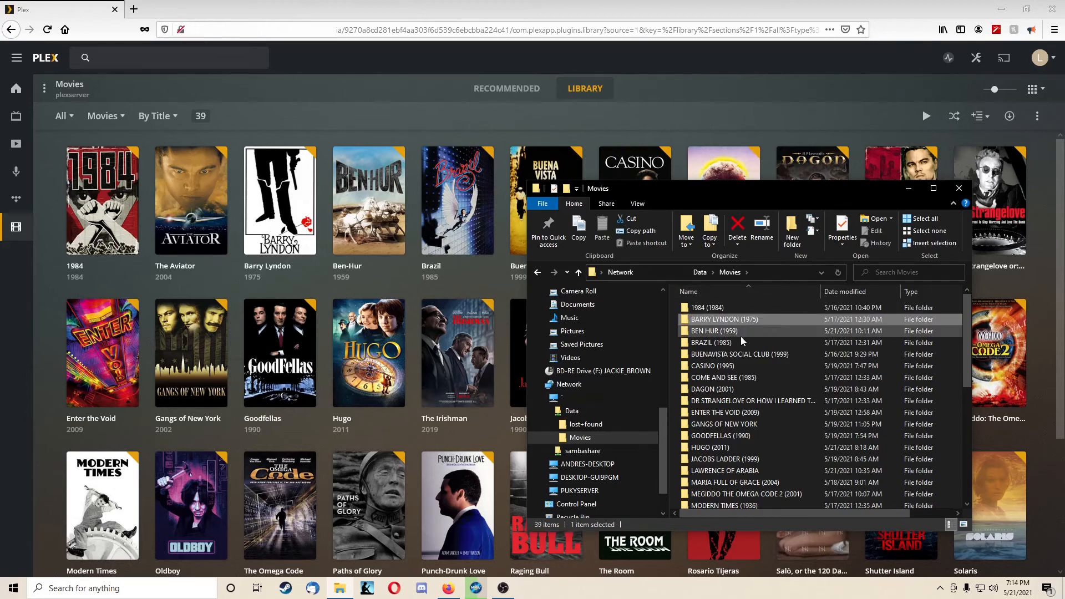
# Step: Open the BEN HUR (1959) folder to check the naming of its two-part video files, and close File Explorer
pyautogui.click(740, 335)
pyautogui.doubleClick(743, 333)
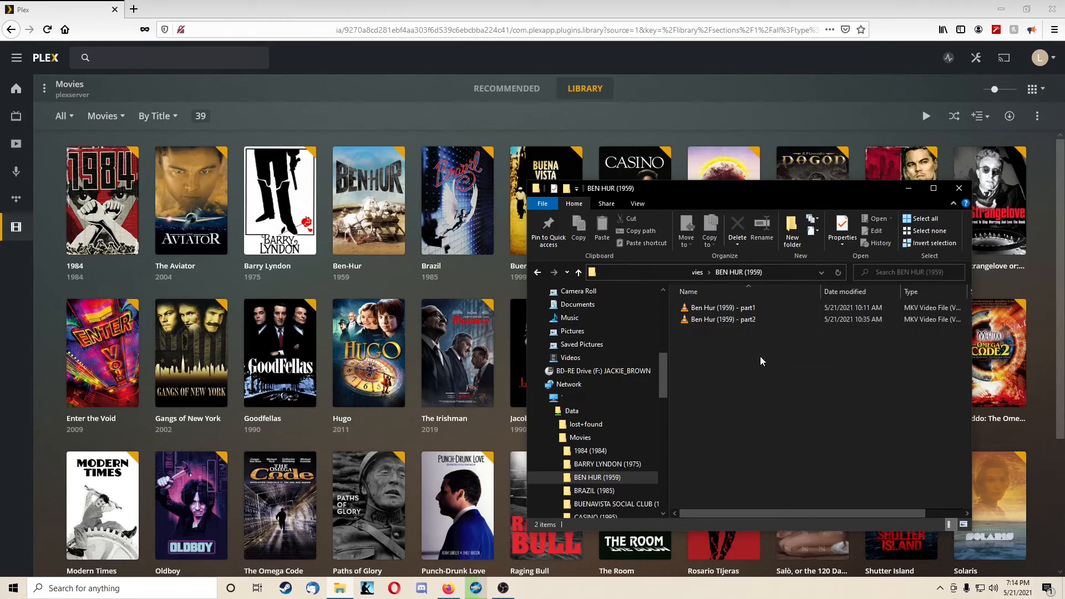
pyautogui.click(959, 188)
# Step: Play Ben-Hur, skip to the end of the first part to check the changeover to the second part, and stop playback
pyautogui.click(370, 205)
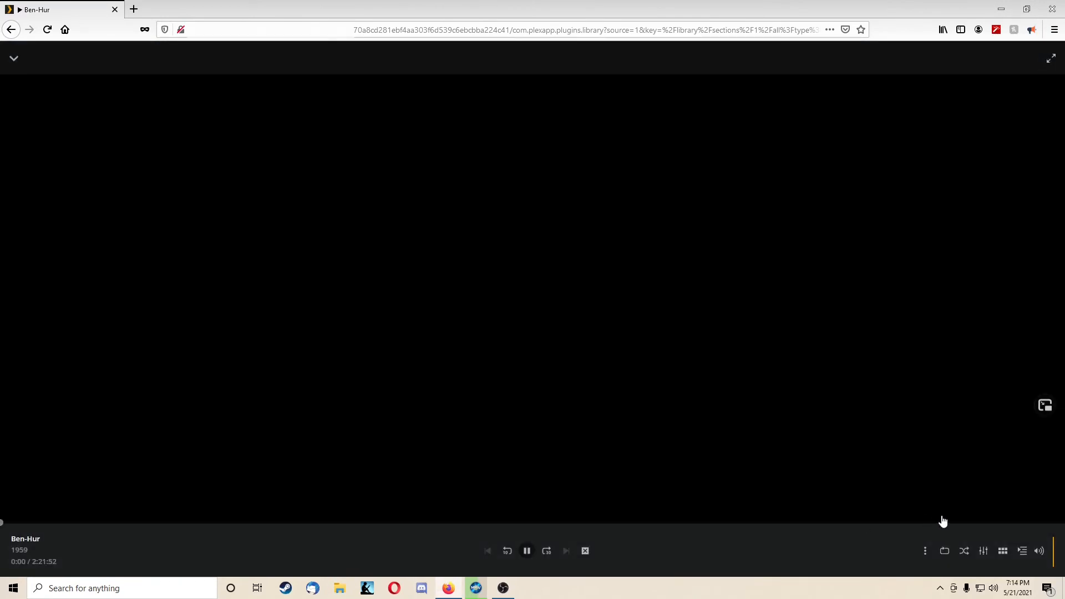
pyautogui.click(1058, 523)
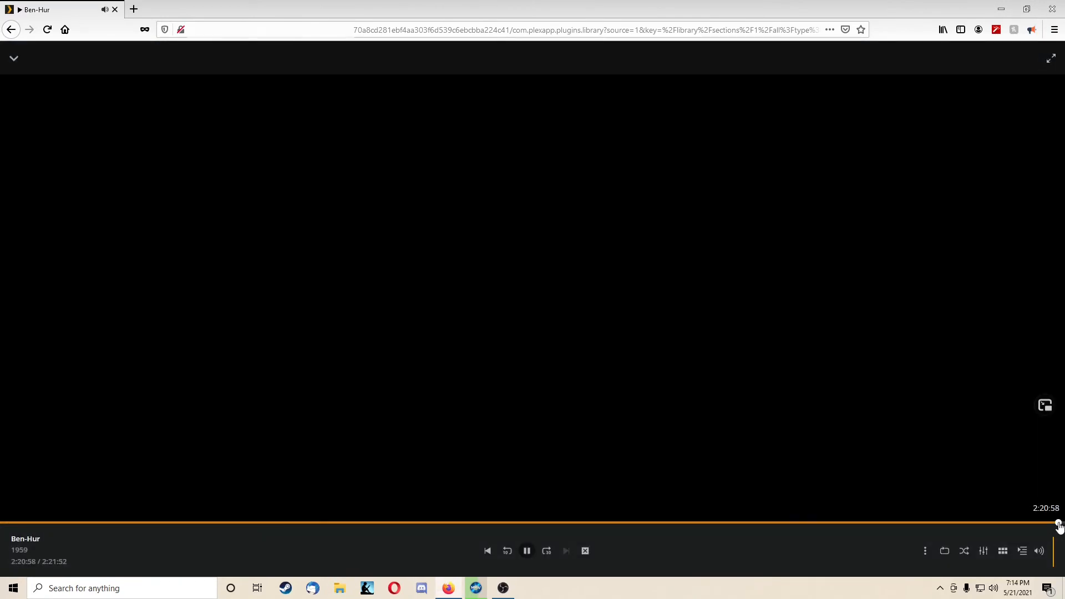
pyautogui.click(1059, 522)
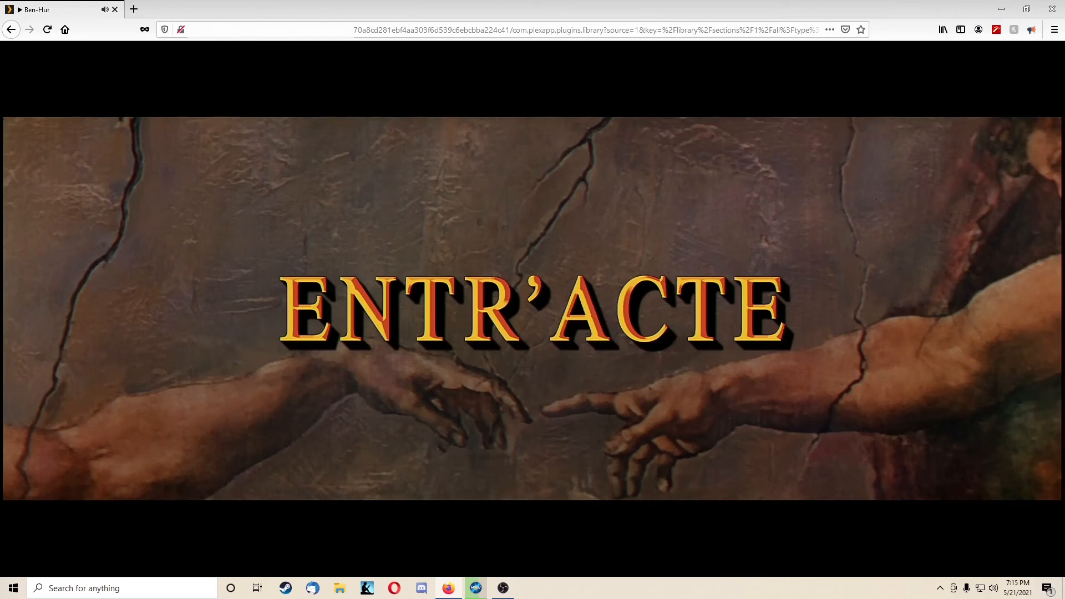
pyautogui.moveTo(711, 402)
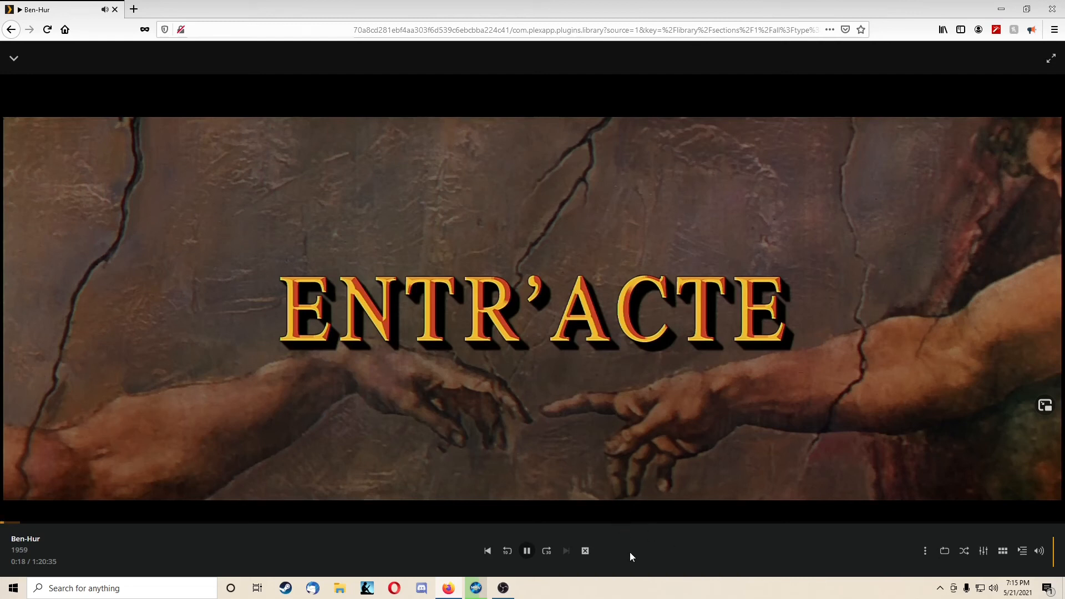
pyautogui.click(585, 551)
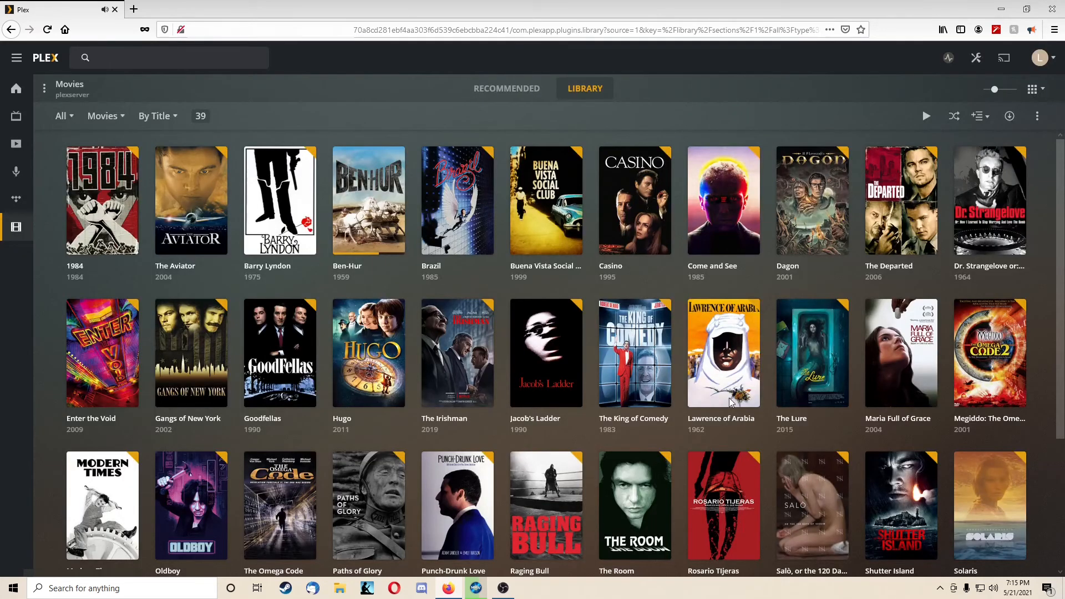
# Step: Mark Ben-Hur as unplayed in the Movies library
pyautogui.click(395, 246)
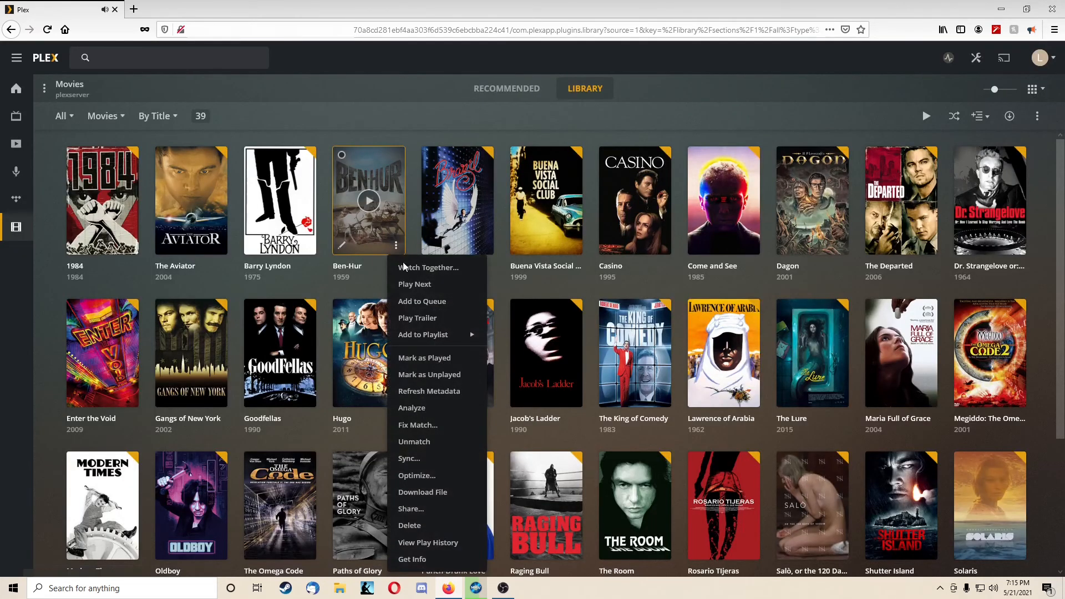
pyautogui.click(432, 376)
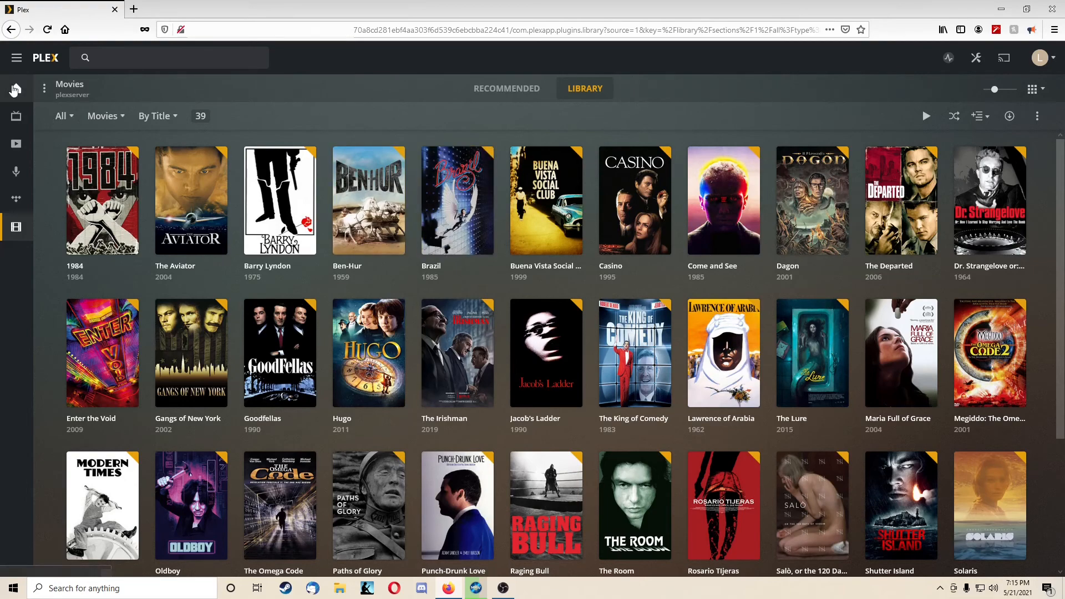
pyautogui.scroll(-3, 324, 214)
pyautogui.scroll(3, 1037, 327)
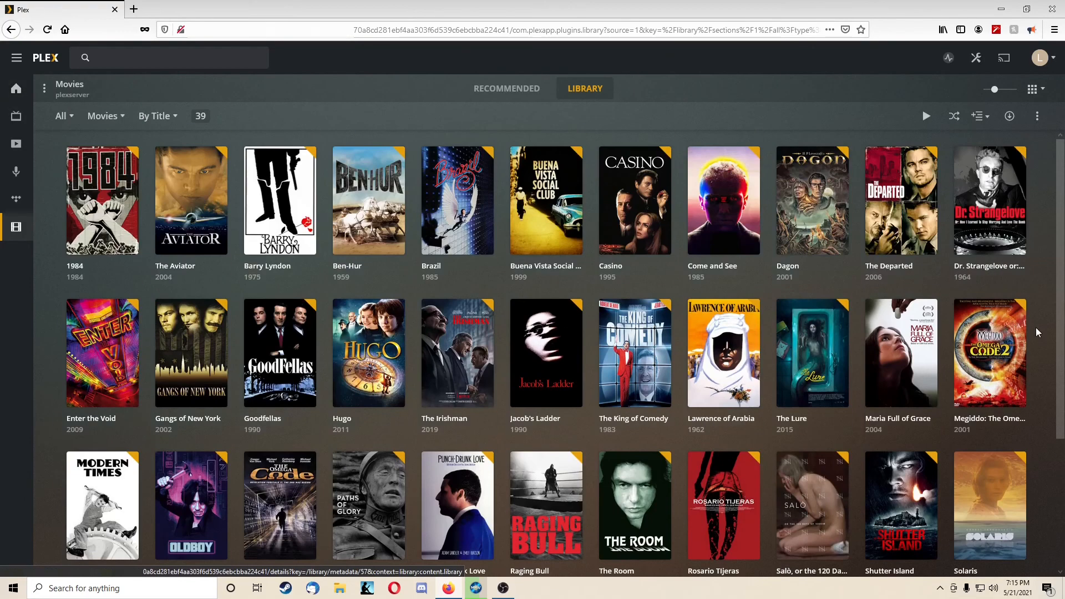
# Step: Open Users & Sharing, start adding a friend, and replace the suggested entry with the intended friend's username or e-mail
pyautogui.click(1048, 60)
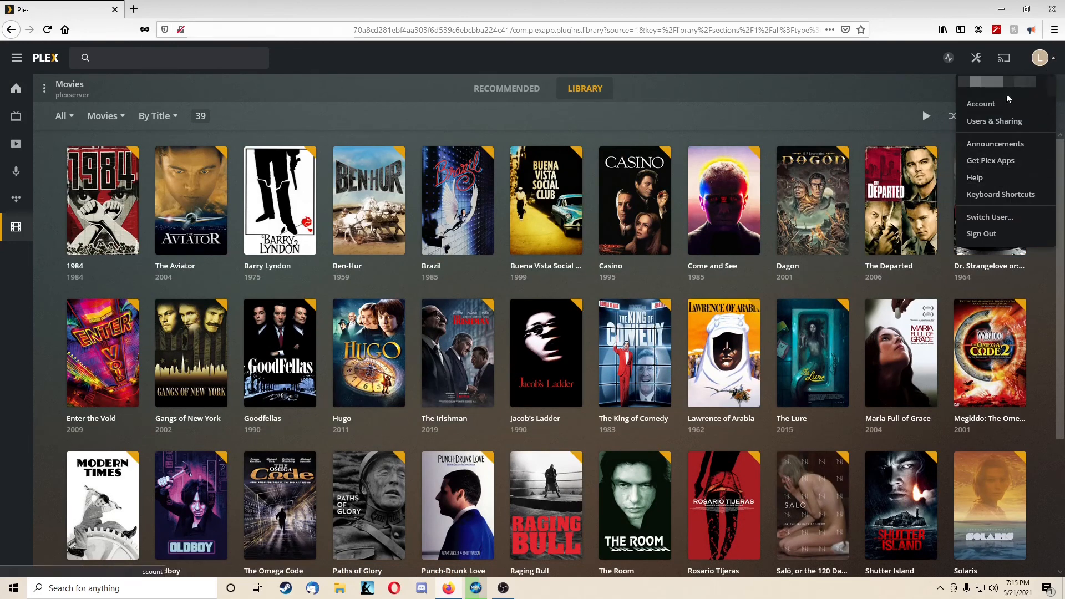
pyautogui.click(995, 121)
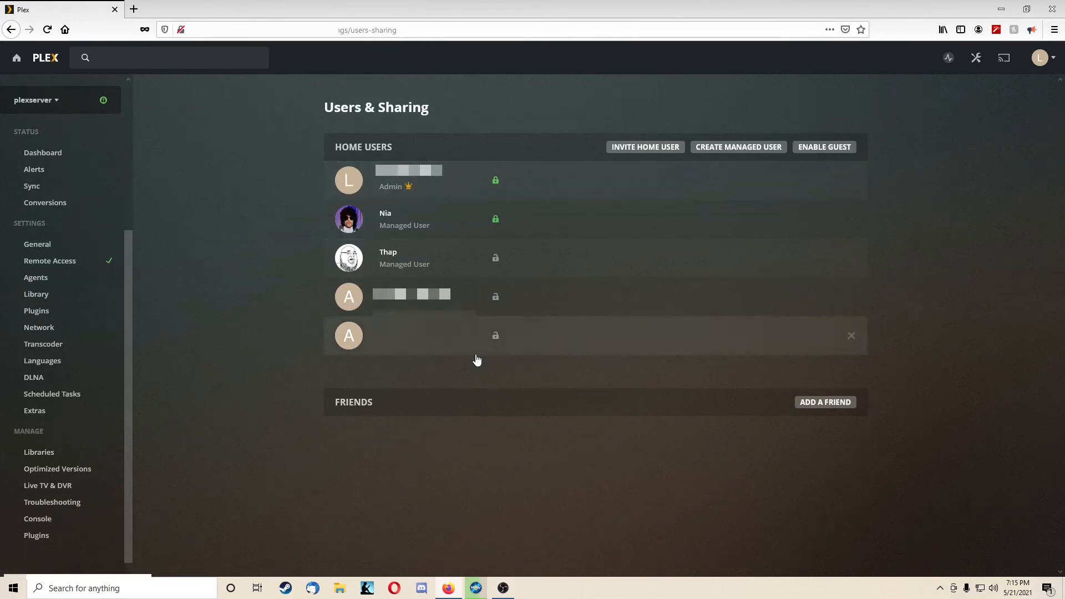
pyautogui.click(842, 403)
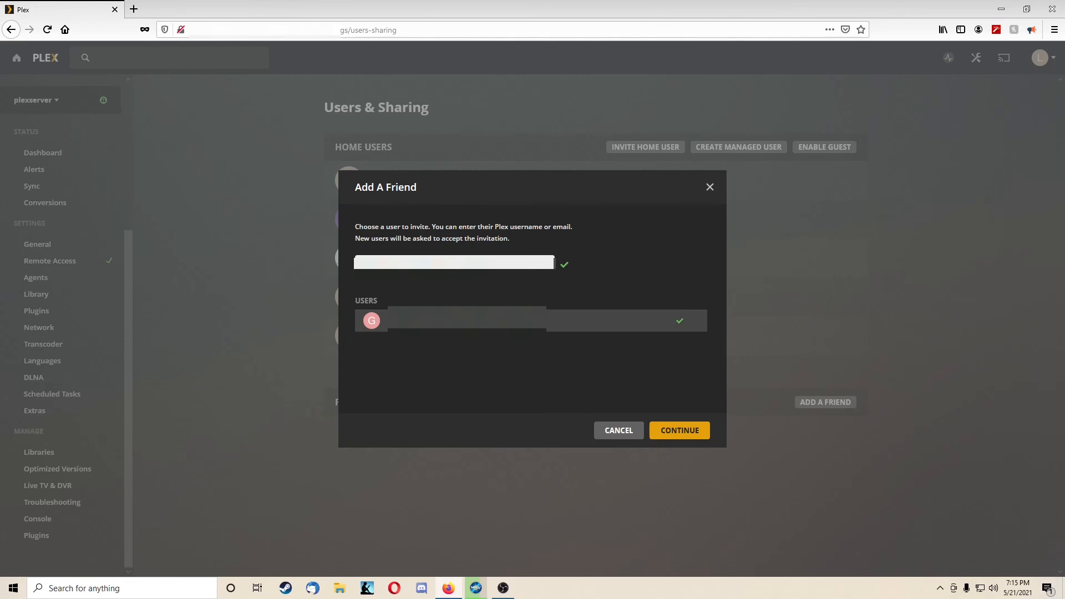
pyautogui.hotkey('ctrl', 'a')
pyautogui.press('BackSpace')
pyautogui.click(443, 340)
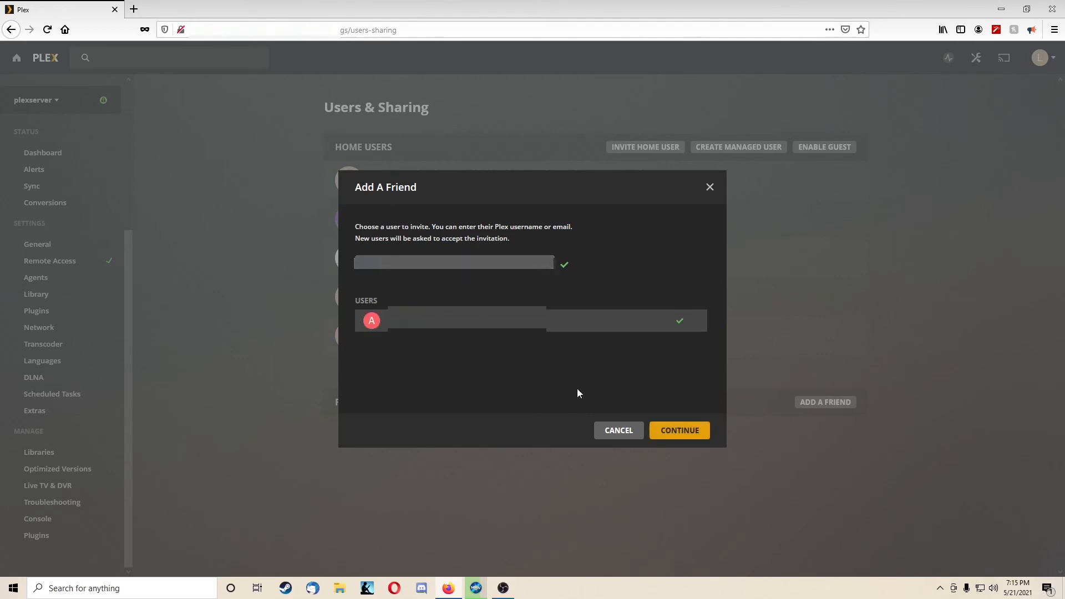
# Step: Continue with the chosen friend and share the whole PLEXSERVER, including its Movies library
pyautogui.click(683, 432)
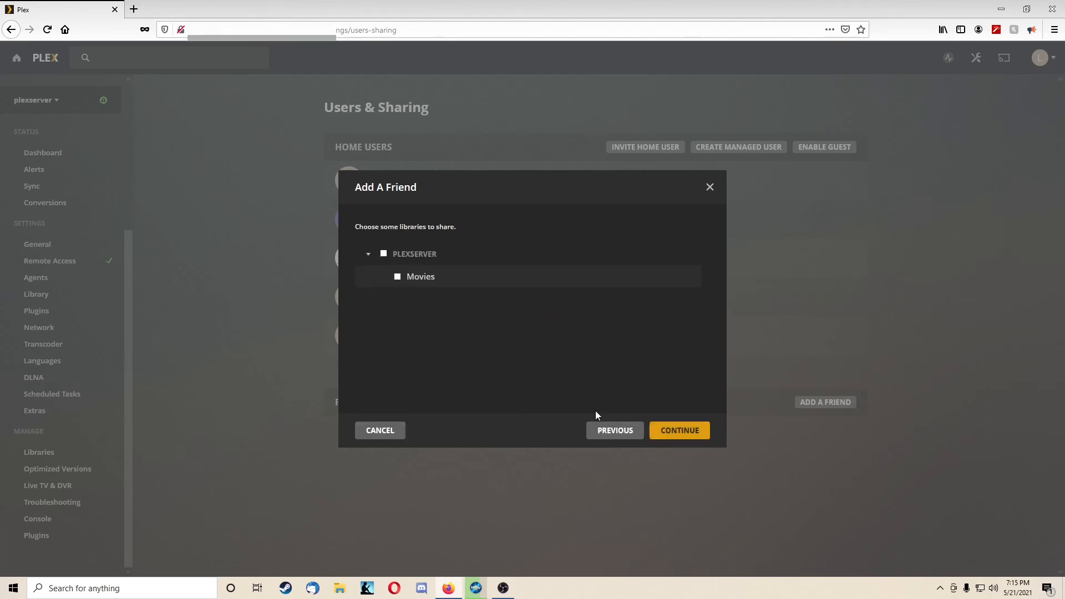
pyautogui.click(383, 254)
pyautogui.click(680, 431)
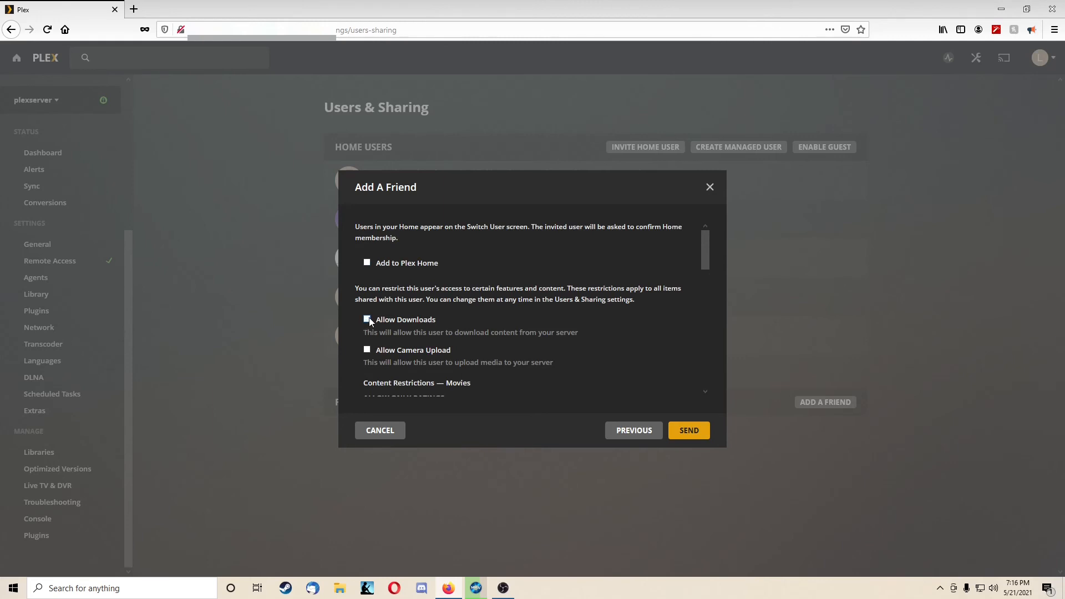
# Step: Review the sharing restrictions, leave Add to Plex Home, Allow Downloads and Allow Camera Upload off, send the invitation and finish
pyautogui.click(379, 265)
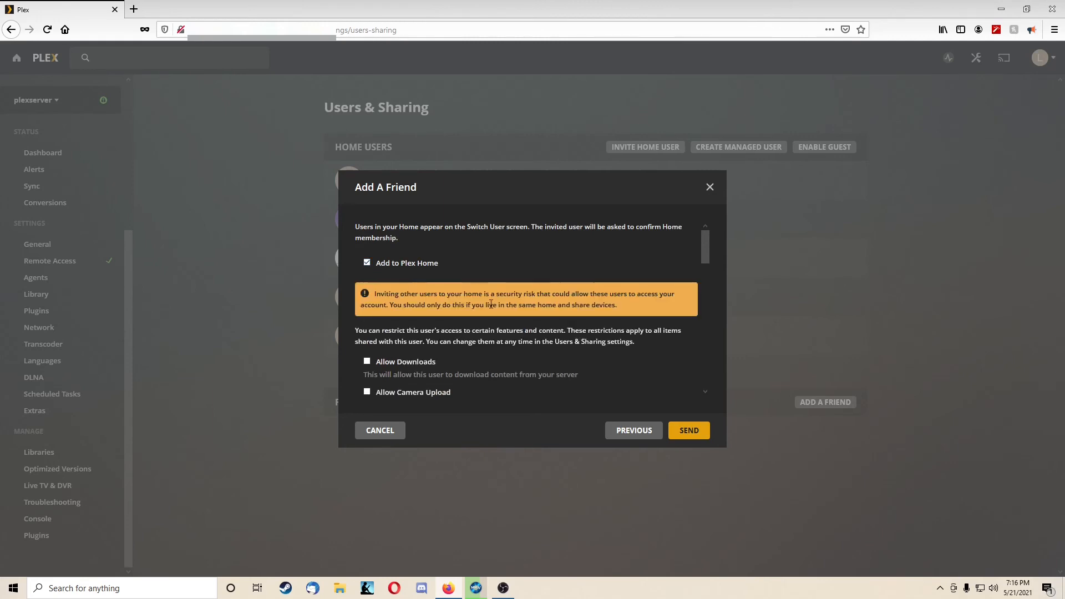
pyautogui.click(377, 264)
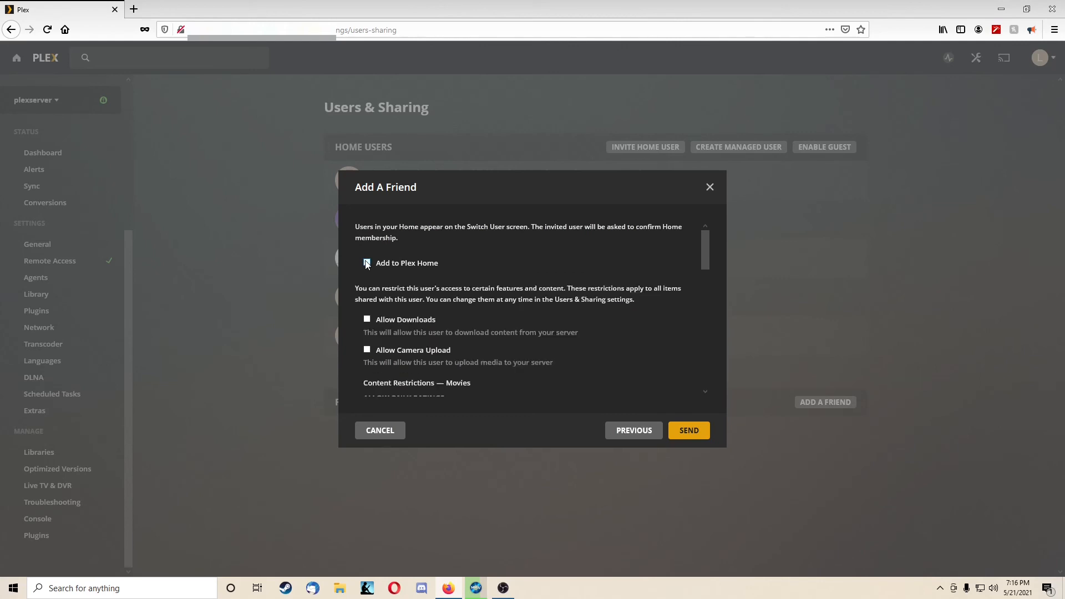
pyautogui.scroll(-3, 480, 297)
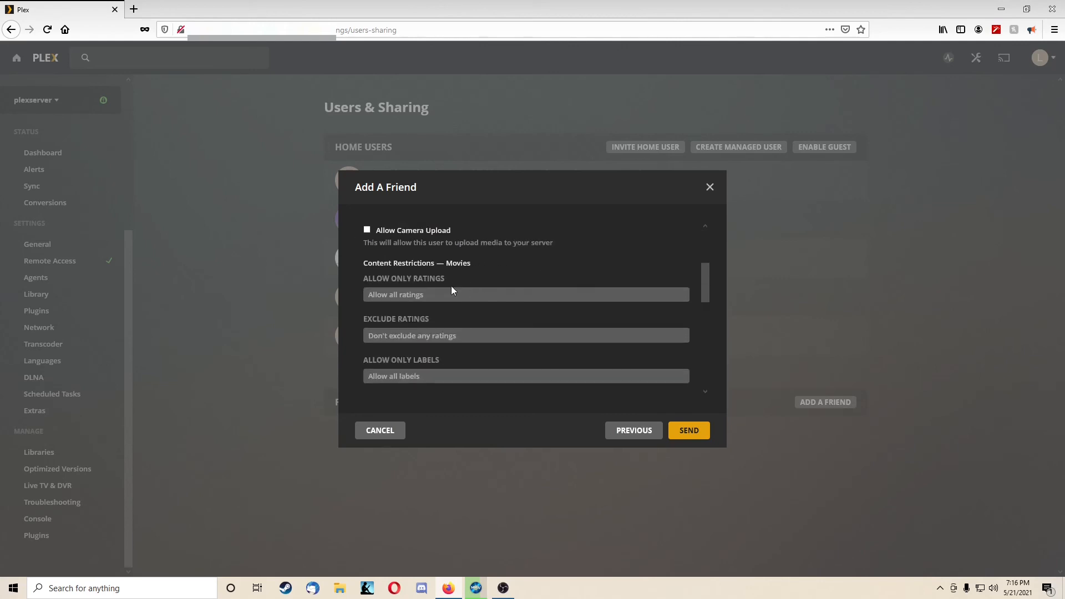
pyautogui.scroll(3, 477, 296)
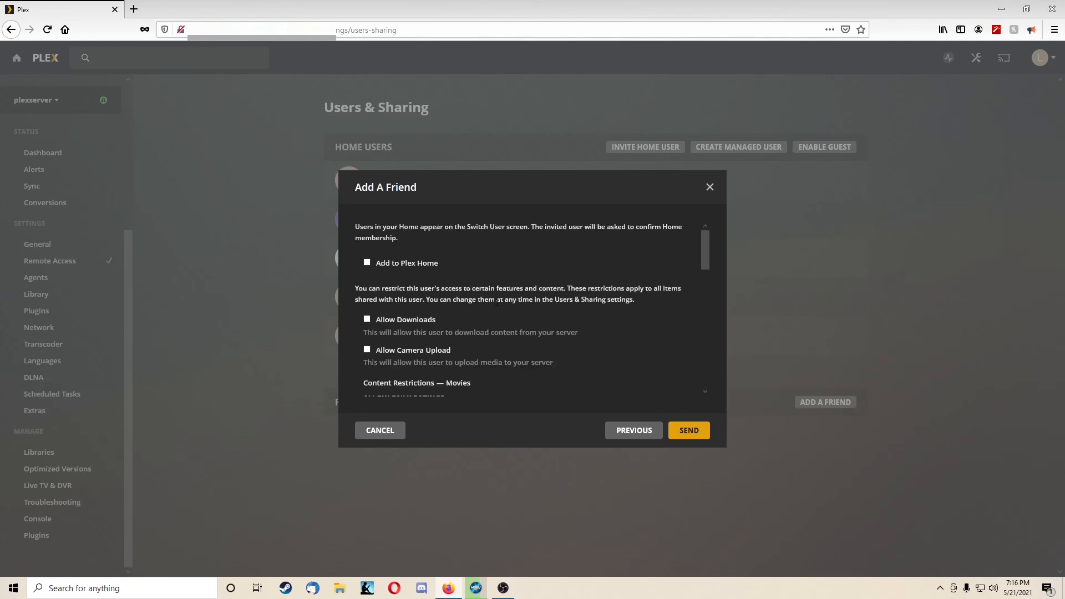
pyautogui.click(688, 430)
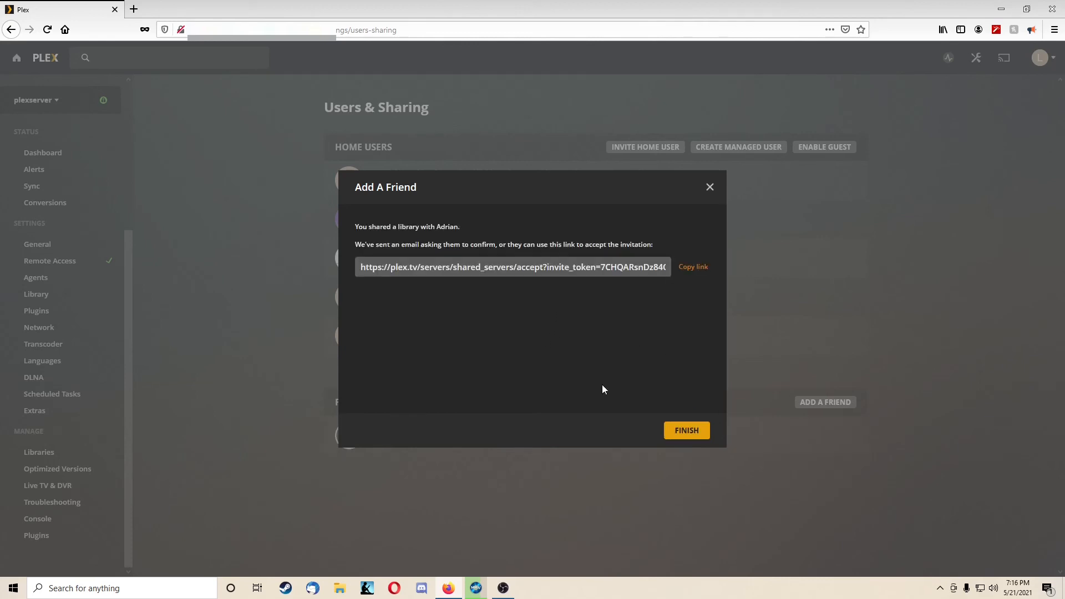
pyautogui.click(702, 433)
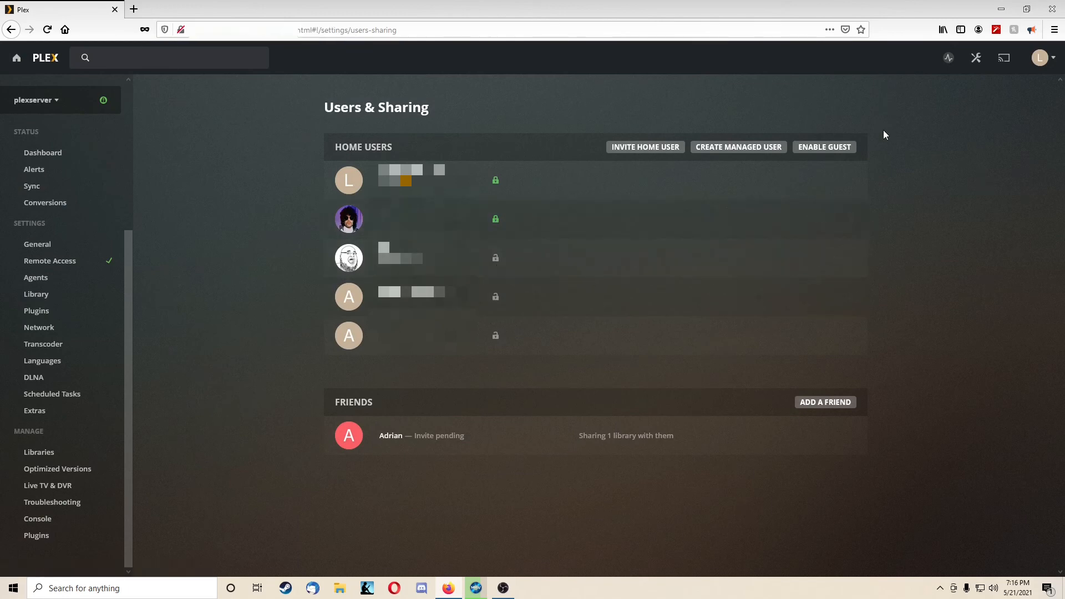
# Step: Return to the Movies library by way of the home page and look through its titles
pyautogui.click(12, 62)
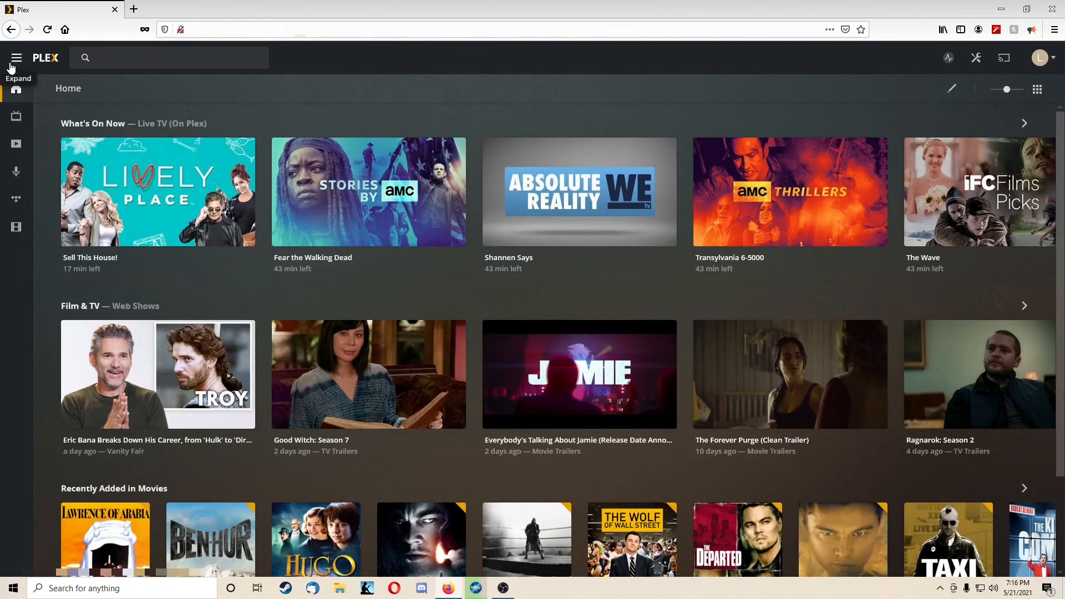
pyautogui.click(16, 227)
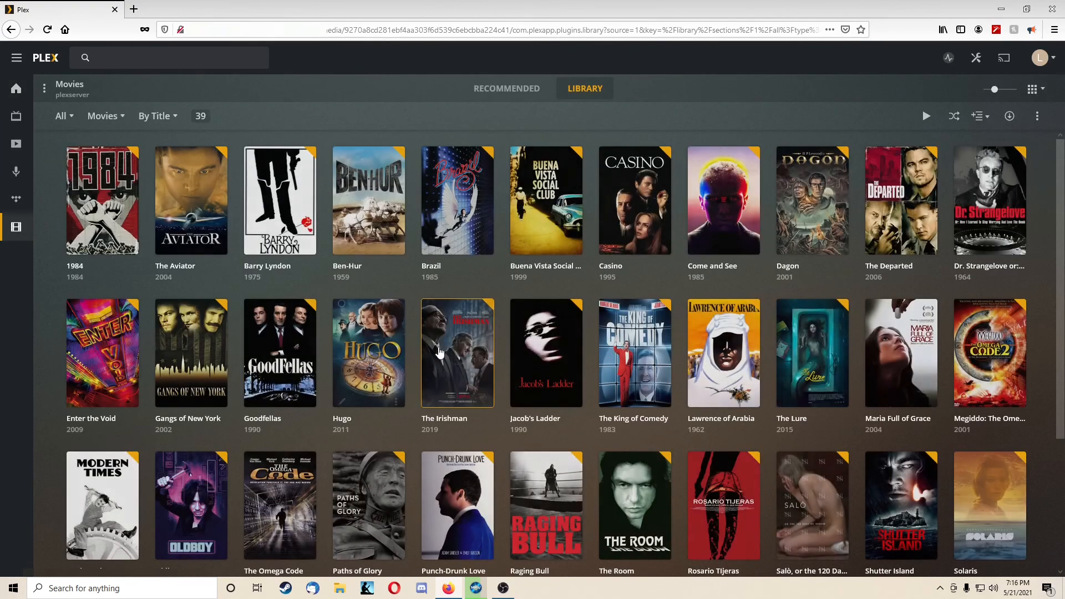
pyautogui.scroll(-3, 541, 257)
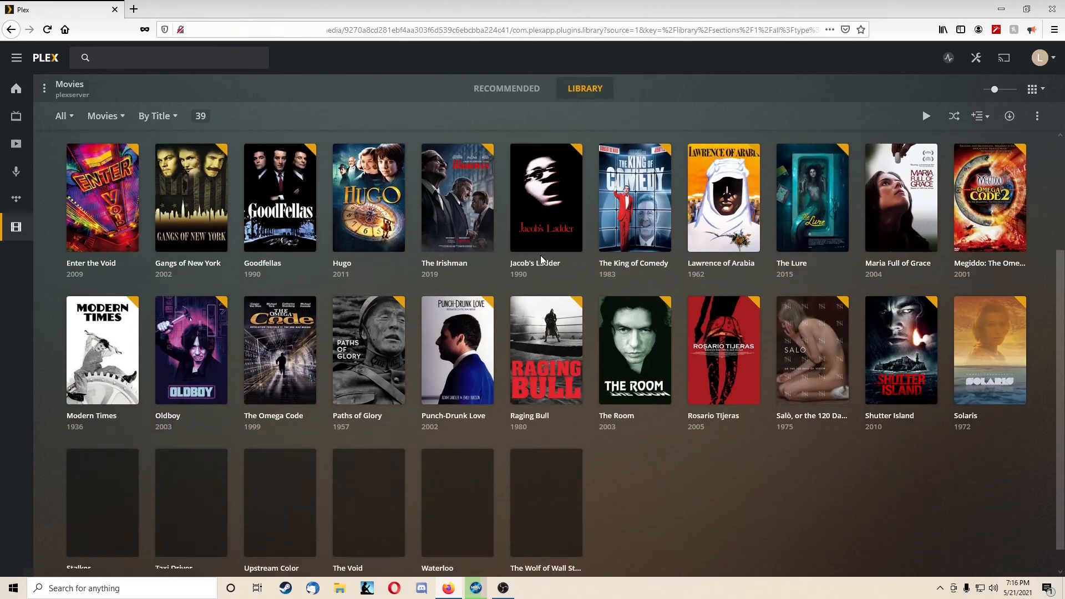
pyautogui.scroll(2, 683, 301)
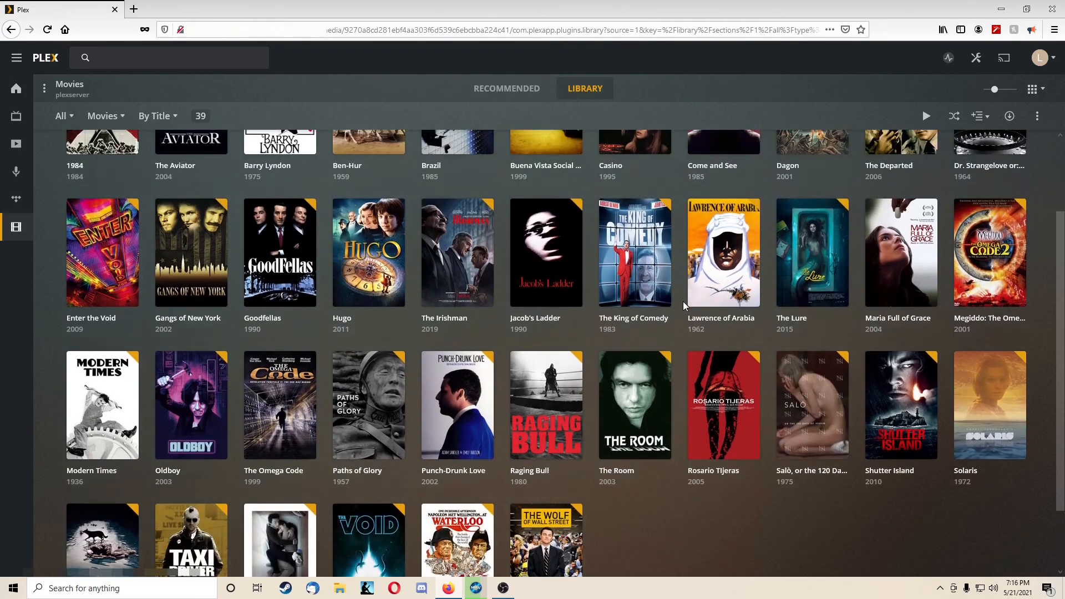
pyautogui.scroll(2, 684, 302)
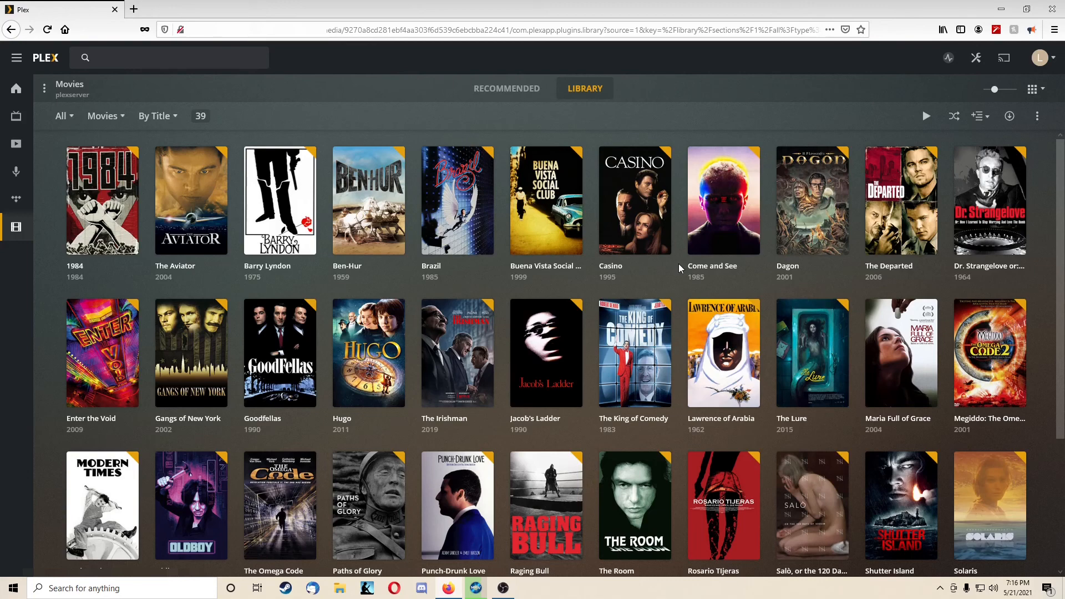
pyautogui.scroll(-3, 681, 268)
pyautogui.scroll(3, 678, 268)
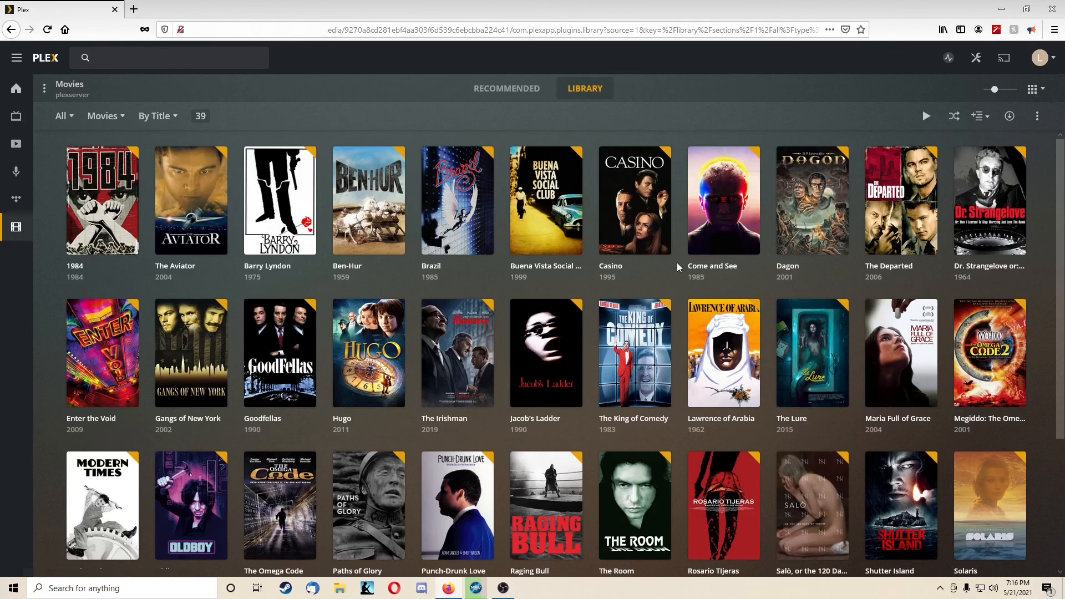